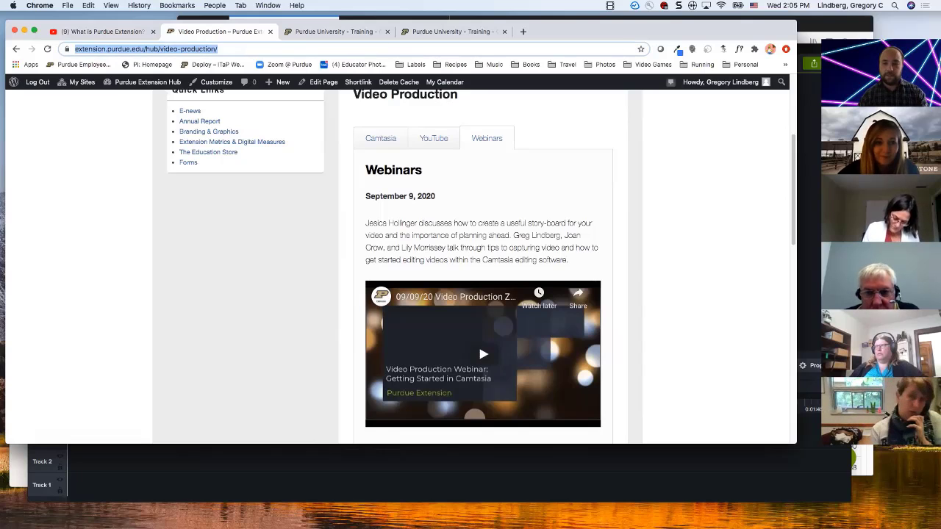
# Step: Review the training listings for Creating Accessible Documents with Word and PDF and Creating Accessible Presentations with PowerPoint
pyautogui.click(282, 243)
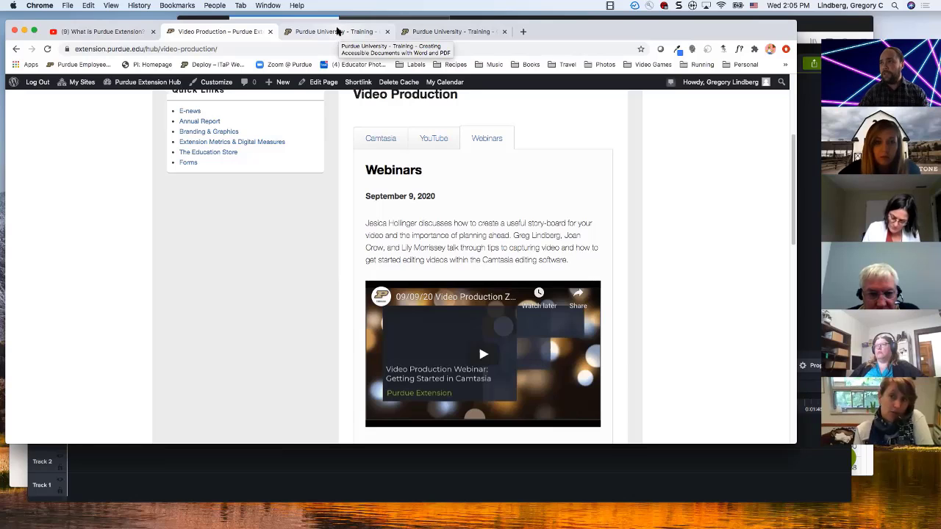
pyautogui.click(338, 31)
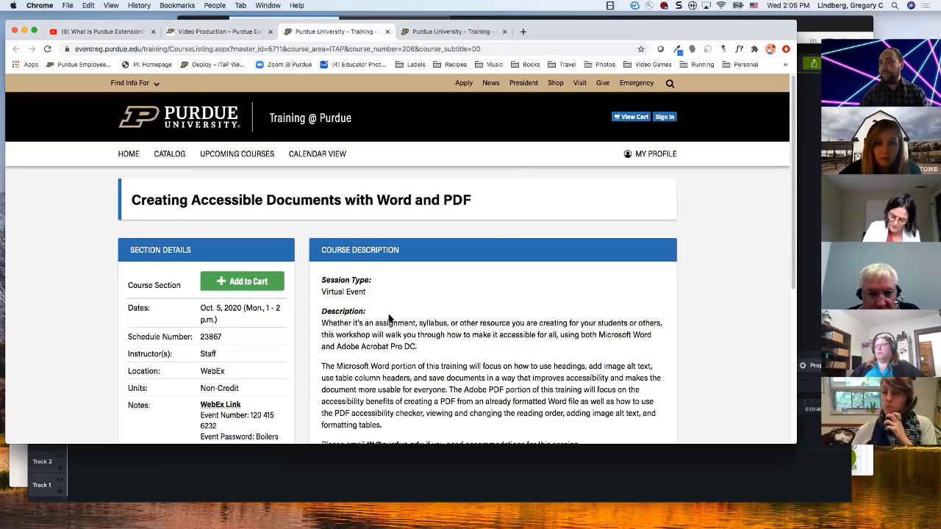
pyautogui.scroll(-1, 390, 318)
pyautogui.scroll(-2, 390, 316)
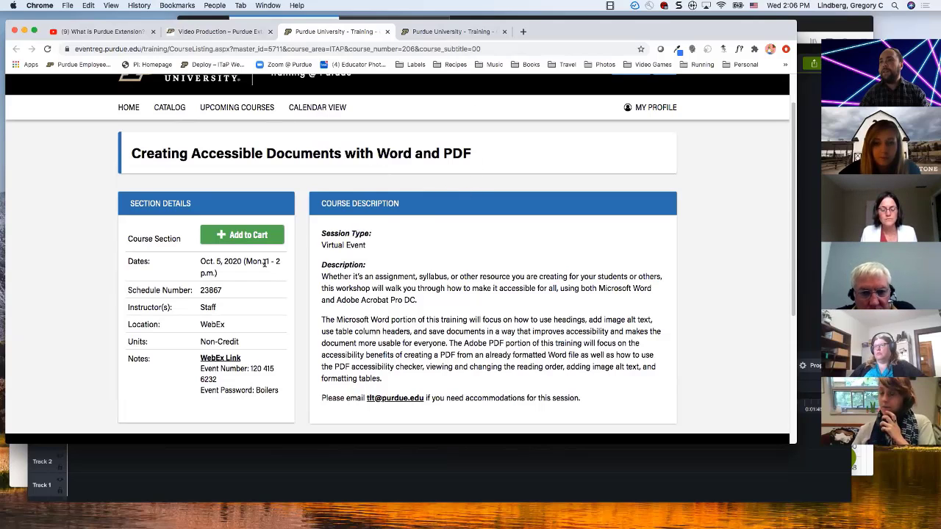
pyautogui.scroll(-1, 250, 258)
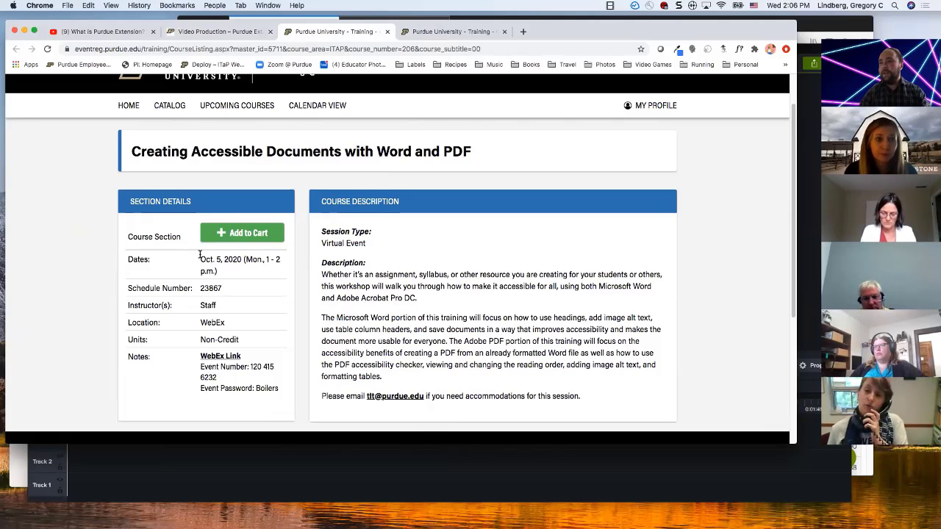
pyautogui.click(456, 33)
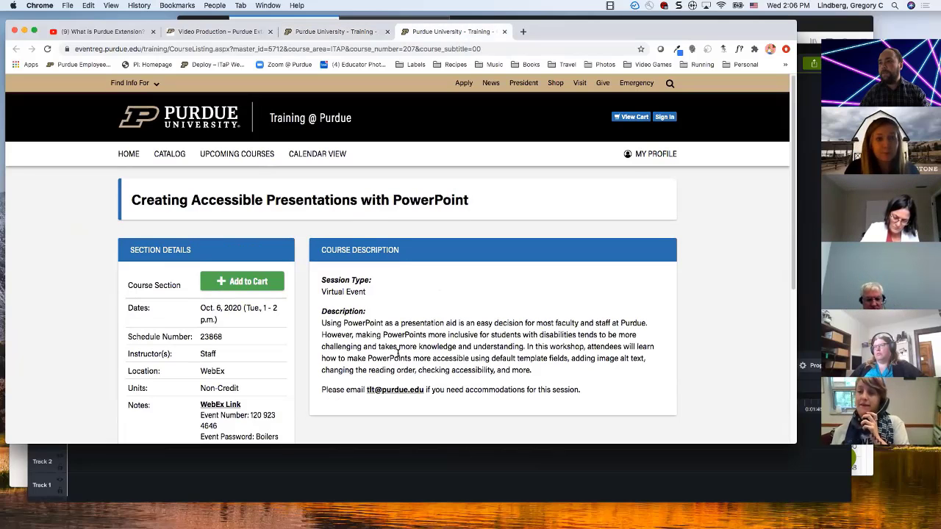
pyautogui.scroll(-2, 398, 353)
# Step: Select the full web address of the Word and PDF course listing, and that of the PowerPoint course listing
pyautogui.click(314, 34)
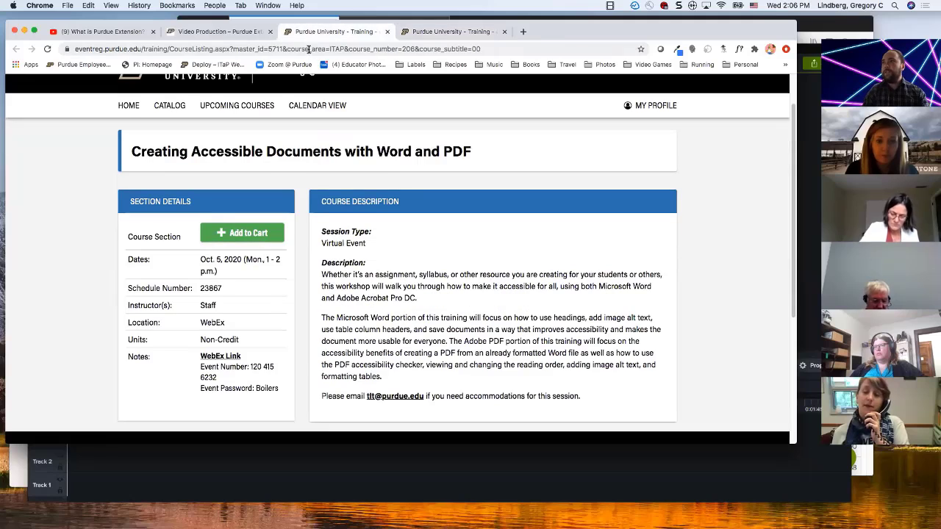
pyautogui.click(309, 49)
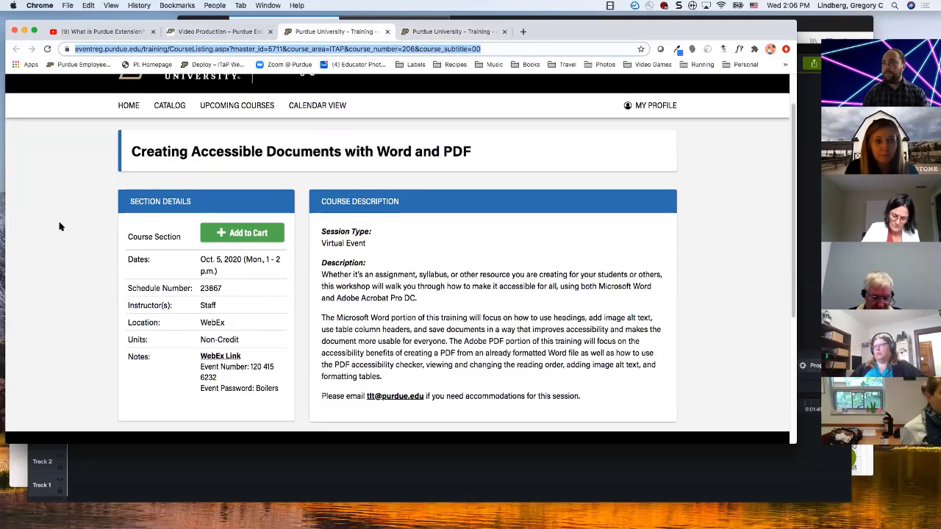
pyautogui.click(430, 31)
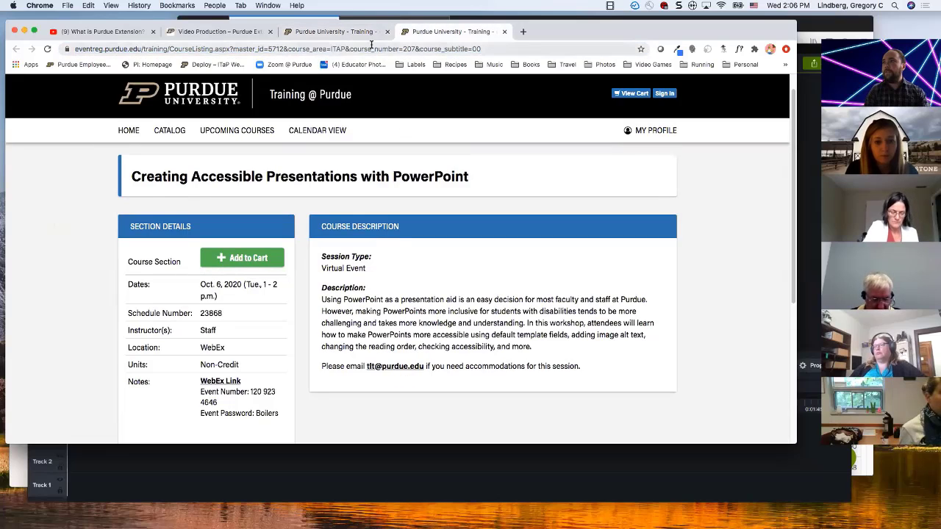
pyautogui.click(370, 49)
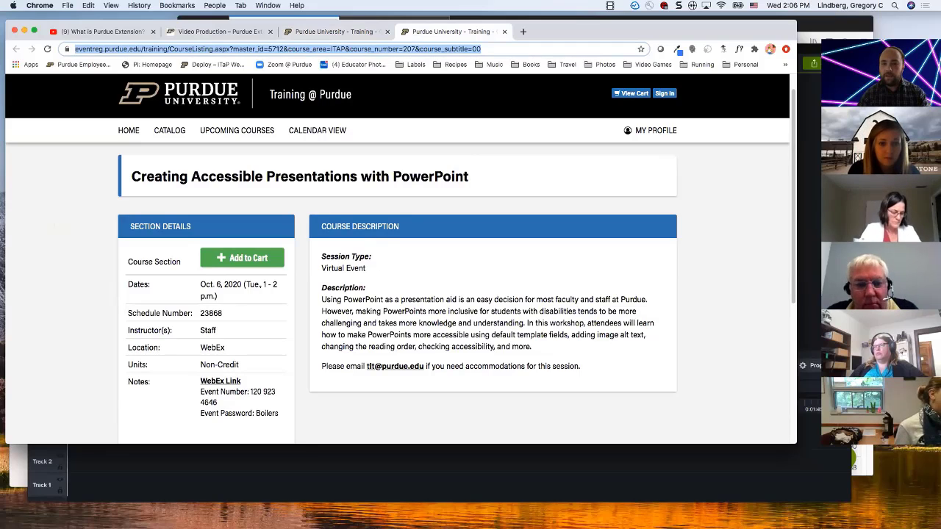
pyautogui.click(298, 236)
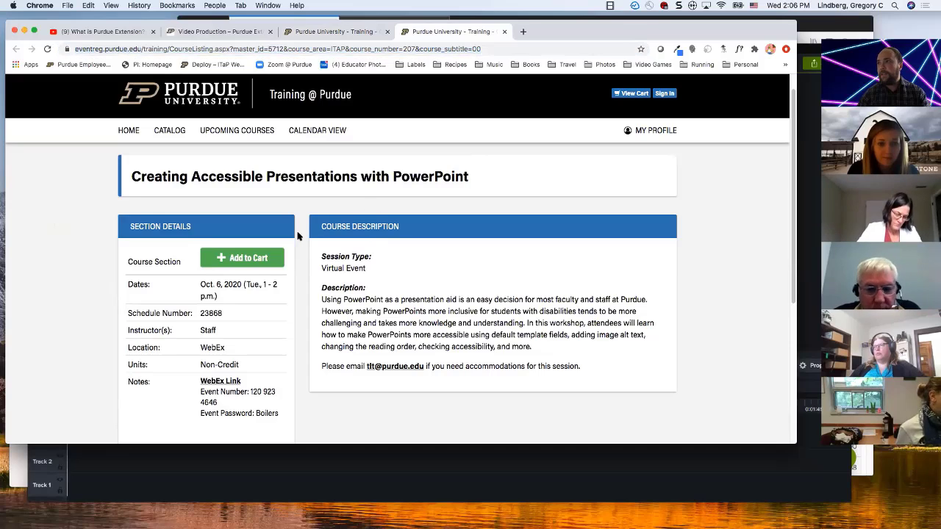
# Step: Show the "What is Purdue Extension?" YouTube page, and switch to the empty Camtasia 2019 project
pyautogui.click(225, 33)
pyautogui.click(103, 36)
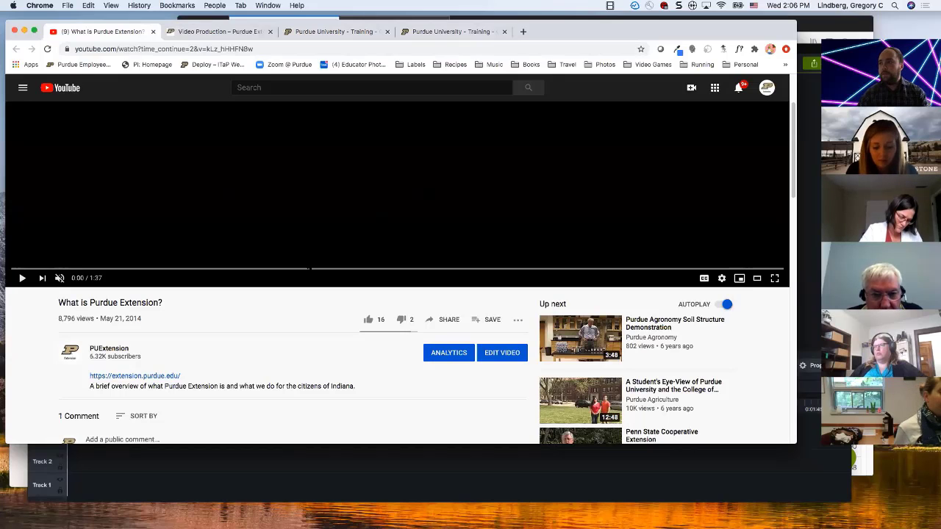
pyautogui.click(188, 466)
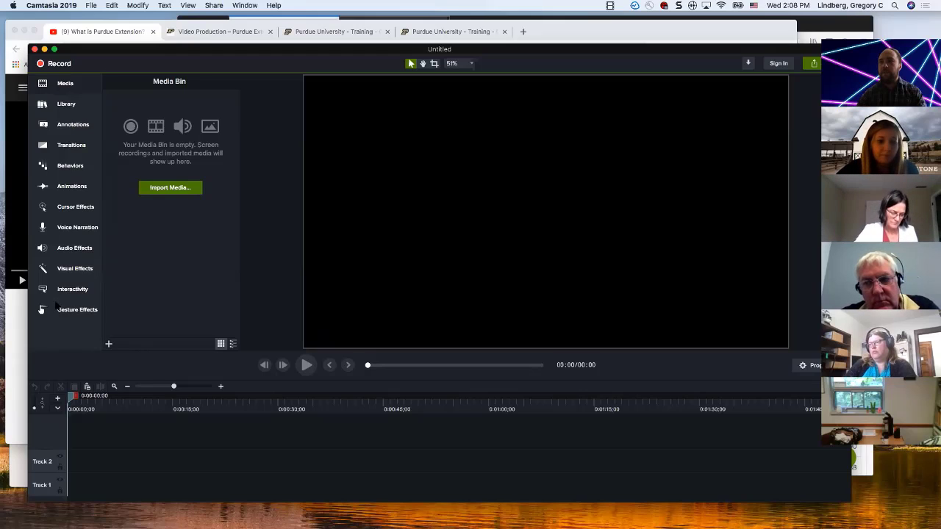
# Step: Switch to Chrome and search Google for "camtasia purdue" in a new tab
pyautogui.click(470, 31)
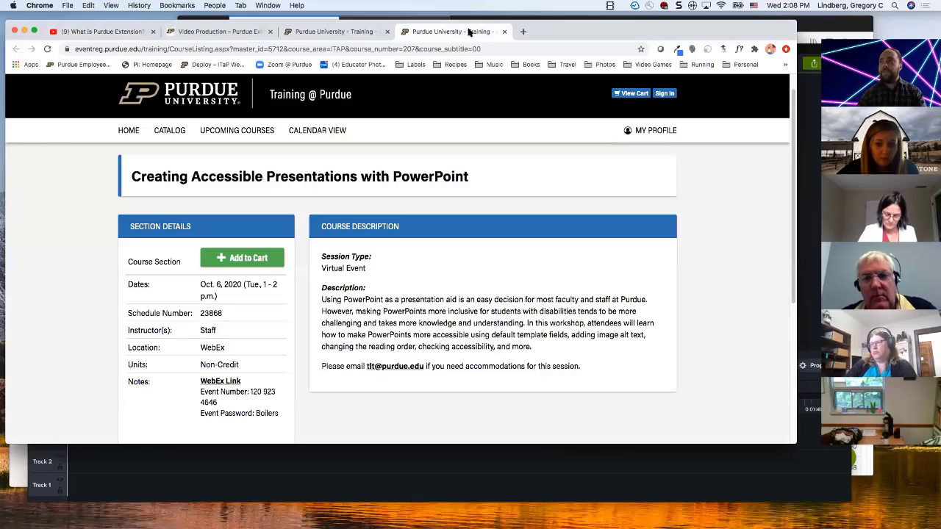
pyautogui.click(523, 31)
pyautogui.click(476, 50)
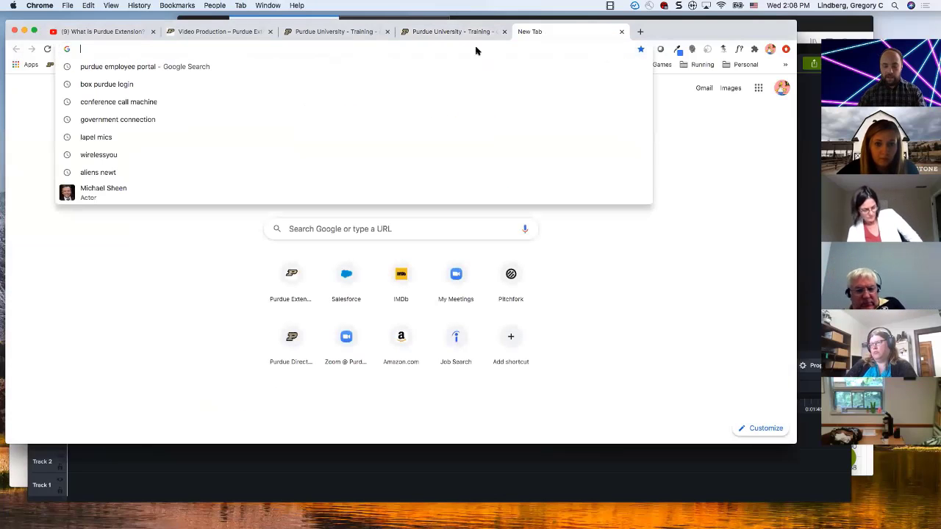
pyautogui.write('c')
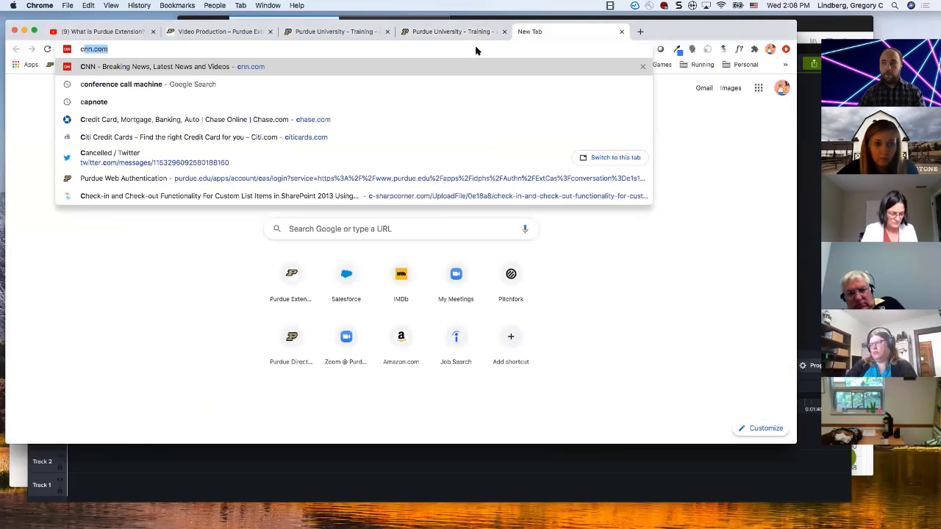
pyautogui.write('amta')
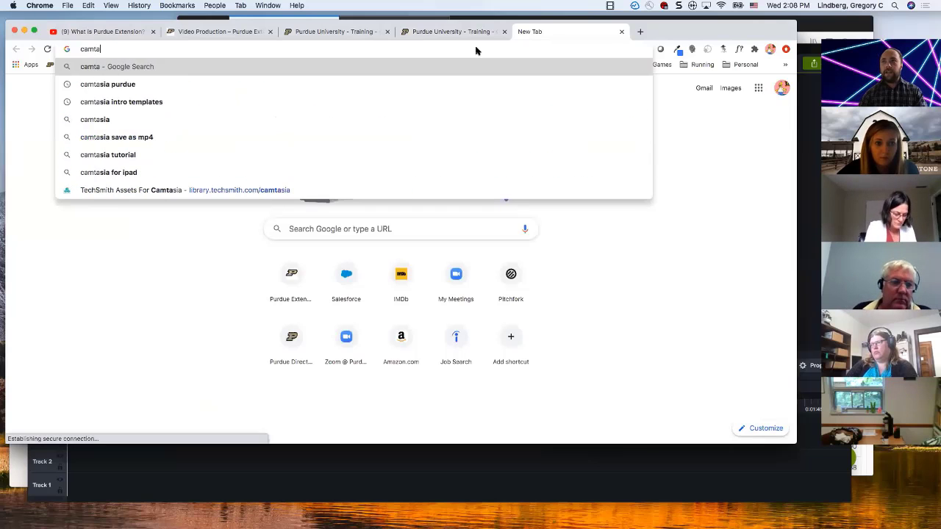
pyautogui.write('sia pi')
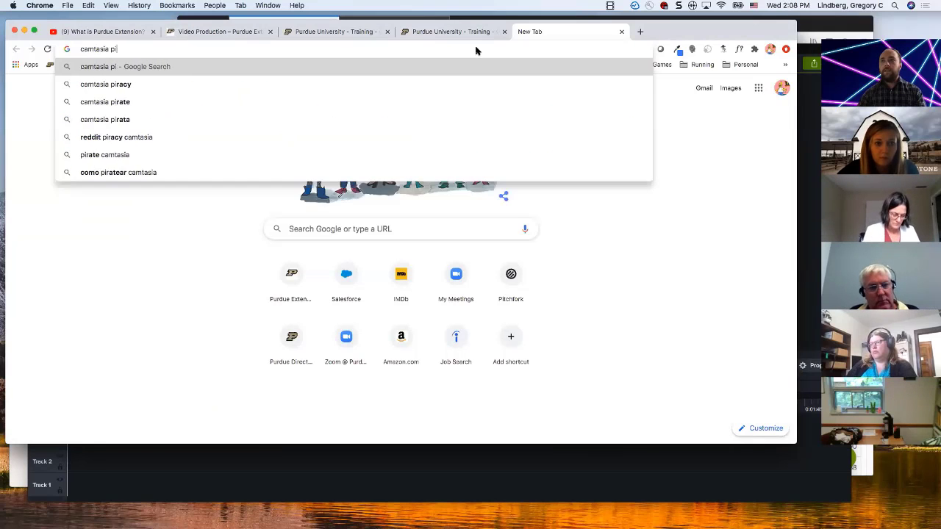
pyautogui.press('BackSpace')
pyautogui.write('urdue')
pyautogui.press('Return')
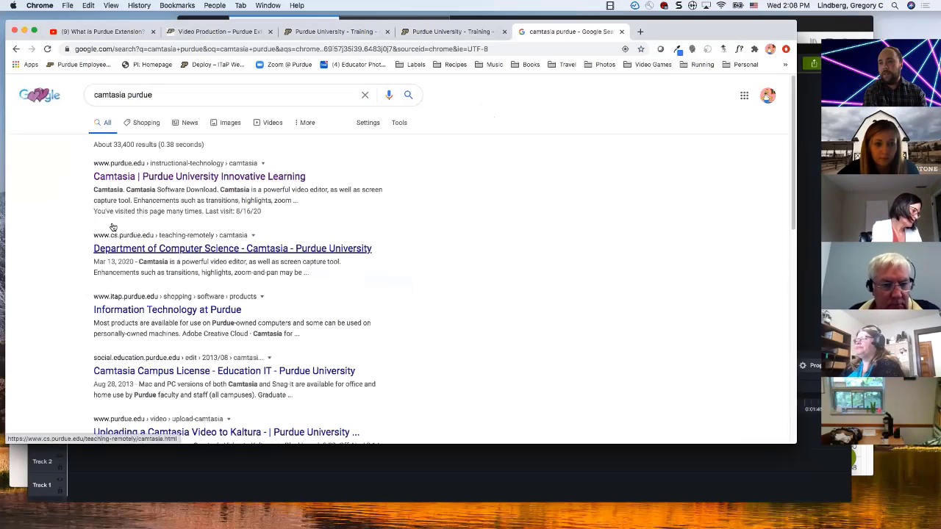
# Step: Open the Camtasia software download from Purdue's Innovative Learning page and sign in to the Community Hub with Purdue credentials
pyautogui.click(132, 178)
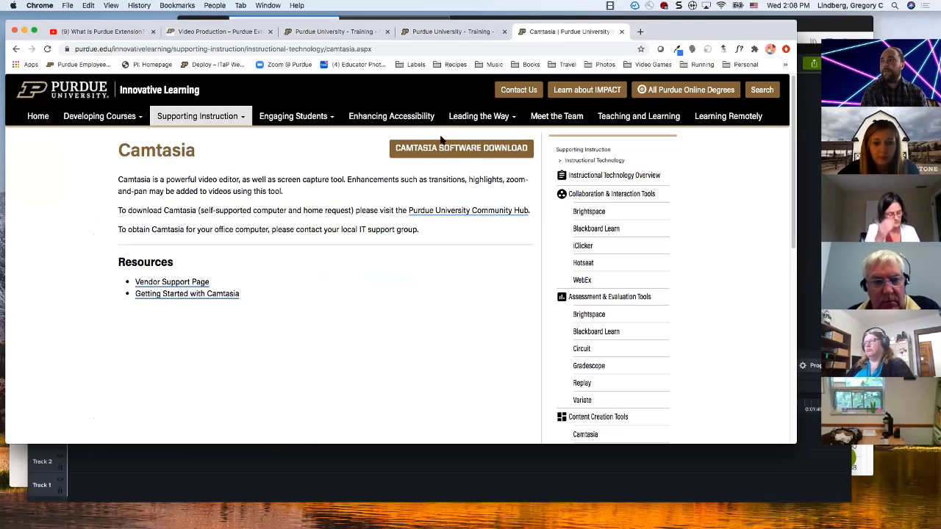
pyautogui.click(397, 158)
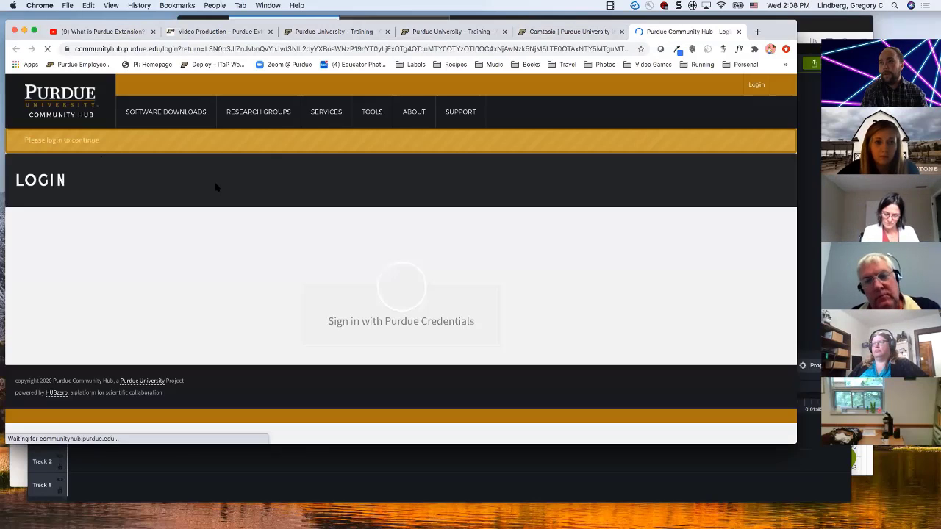
pyautogui.click(351, 321)
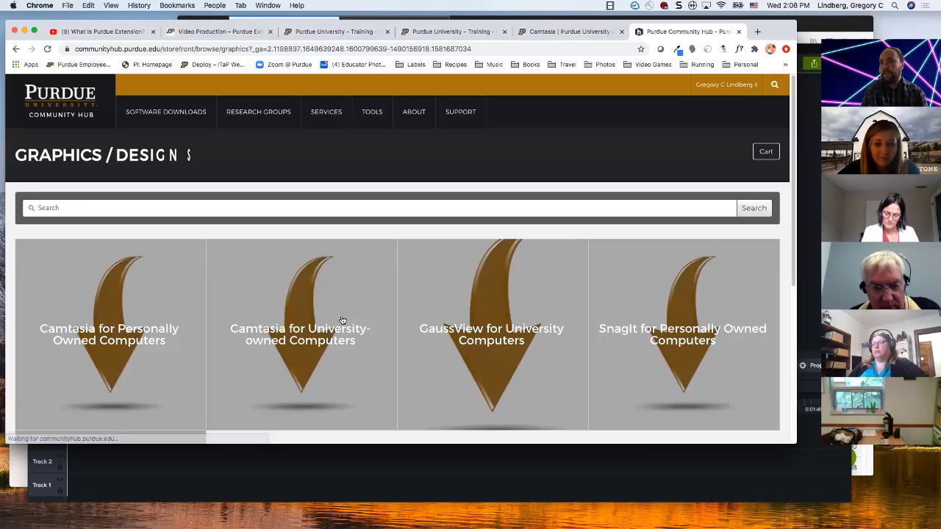
# Step: Add Camtasia for University-owned Computers to the shopping cart with Windows 10 as the operating system
pyautogui.scroll(-1, 338, 319)
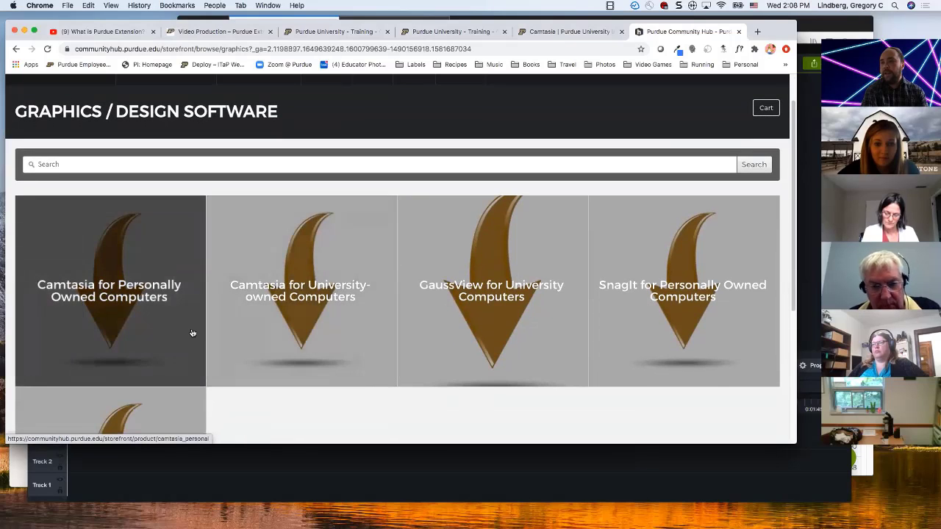
pyautogui.scroll(-1, 206, 342)
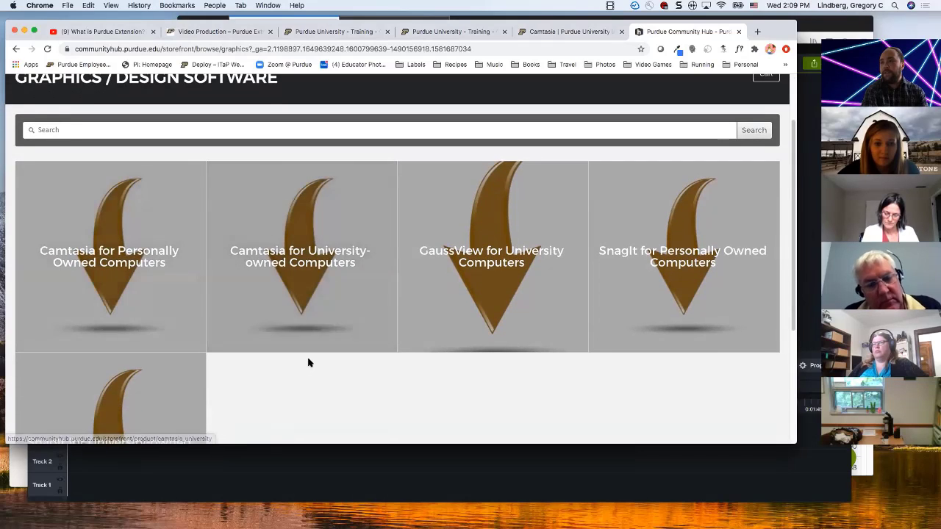
pyautogui.scroll(-1, 308, 362)
pyautogui.scroll(-1, 308, 362)
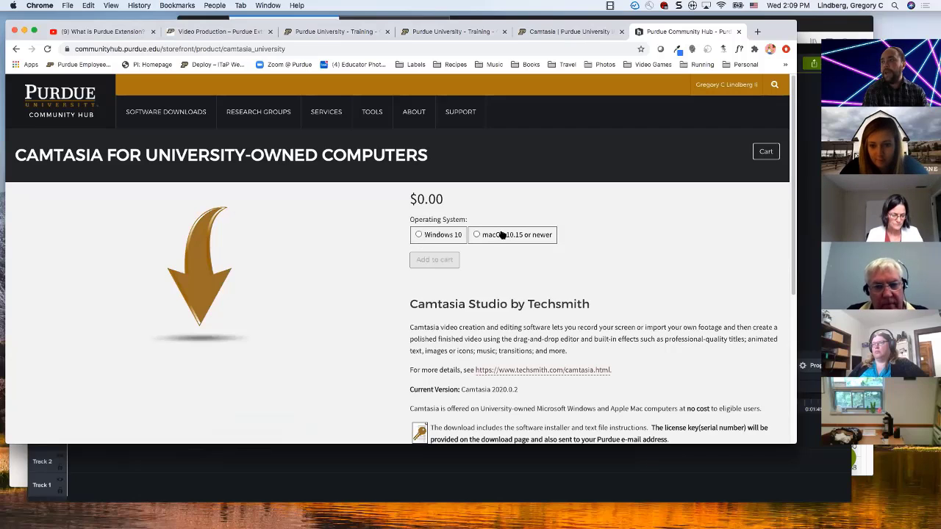
pyautogui.click(419, 235)
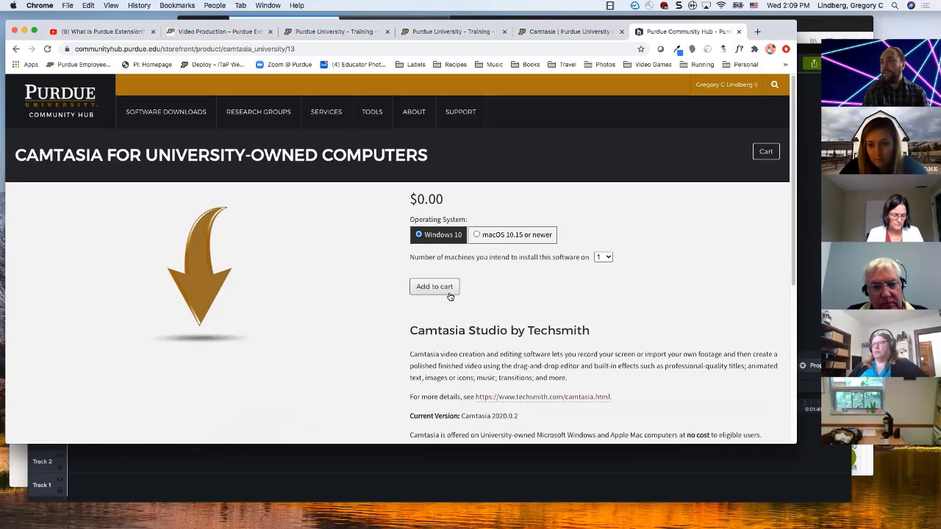
pyautogui.click(449, 294)
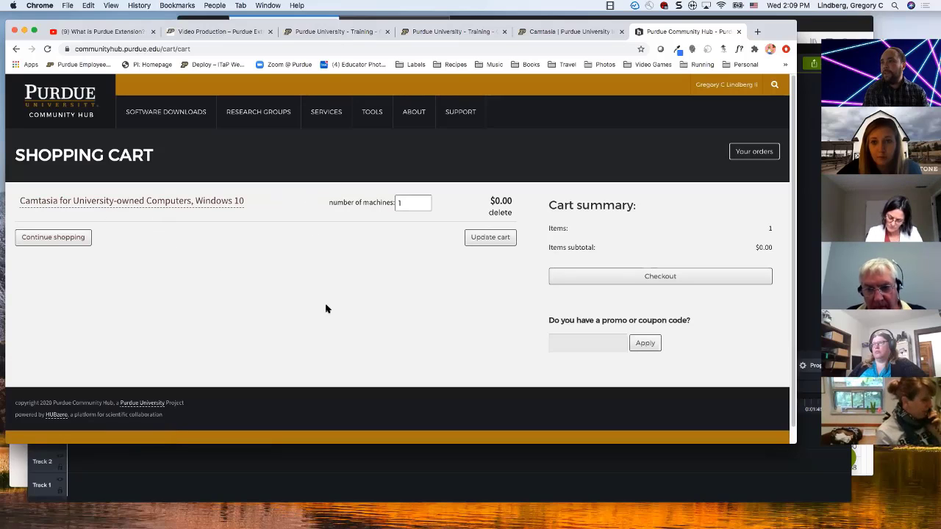
# Step: Switch to Camtasia, import the New Educators Intro MP4 video, and place it at the start of Track 1
pyautogui.click(284, 481)
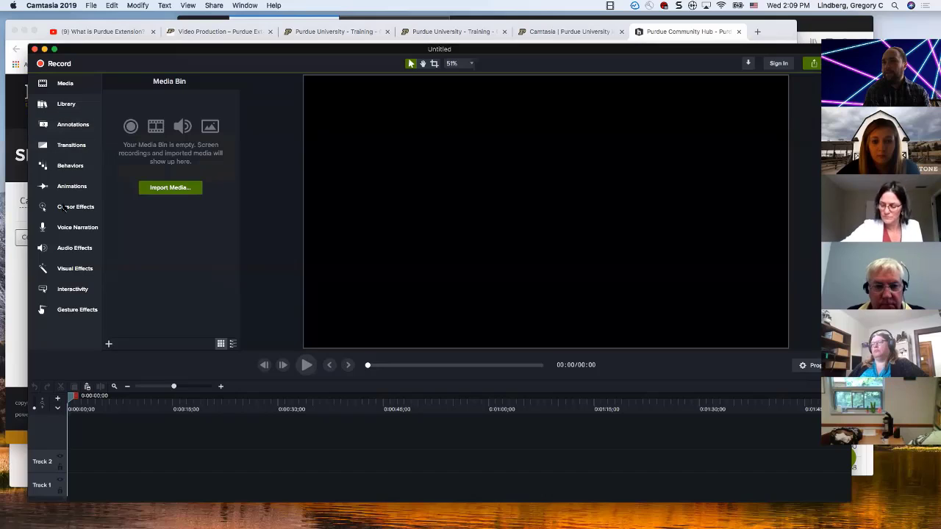
pyautogui.click(172, 189)
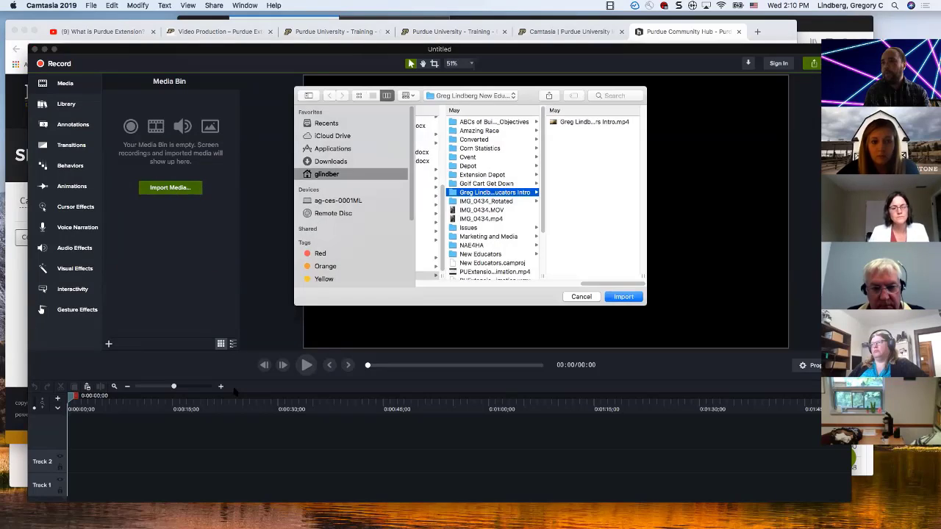
pyautogui.click(588, 122)
pyautogui.click(623, 296)
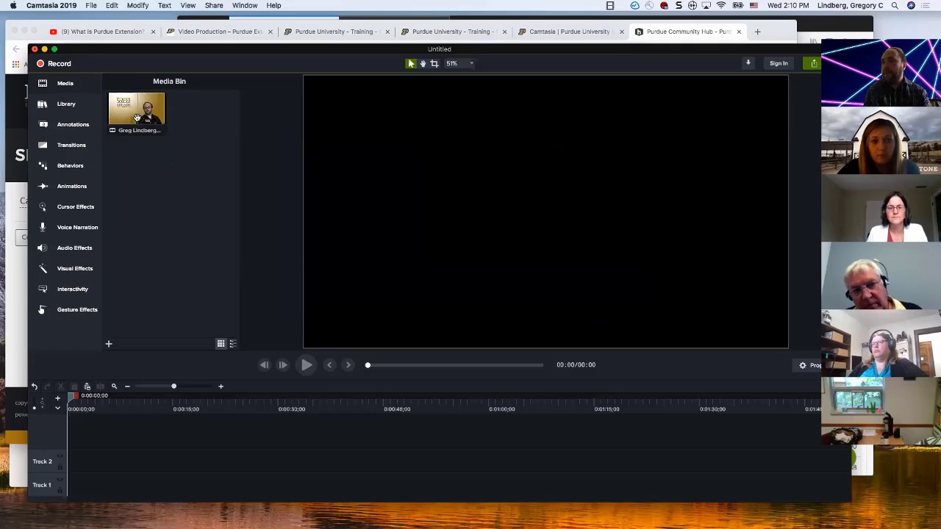
pyautogui.moveTo(136, 117); pyautogui.dragTo(51, 491)
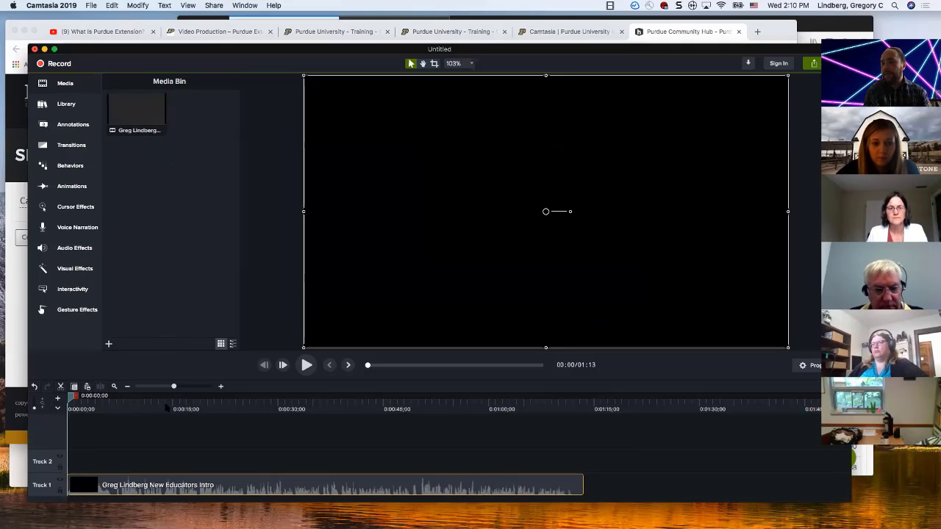
# Step: Split the New Educators Intro clip on Track 1 at 0:00:23;19
pyautogui.click(233, 408)
pyautogui.press('s')
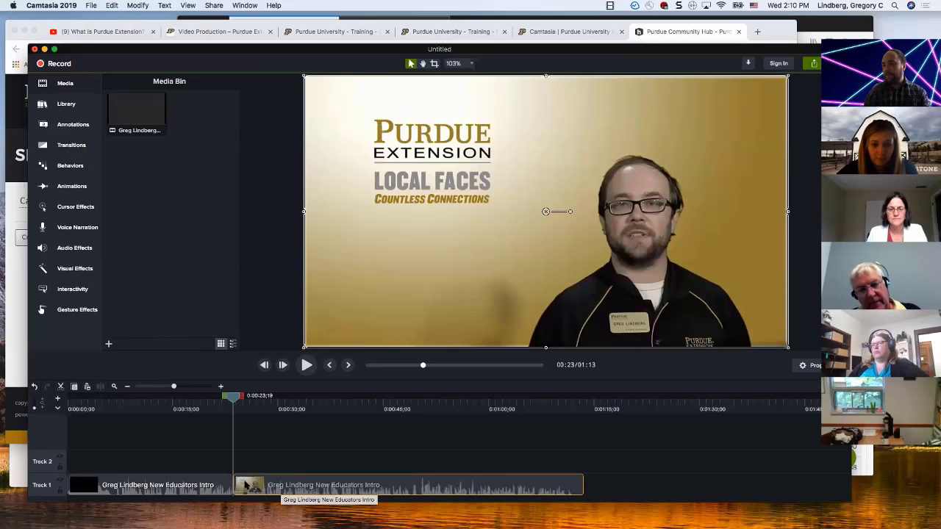
pyautogui.moveTo(245, 487)
pyautogui.mouseDown()
pyautogui.moveTo(265, 489)
pyautogui.moveTo(248, 484)
pyautogui.mouseUp()
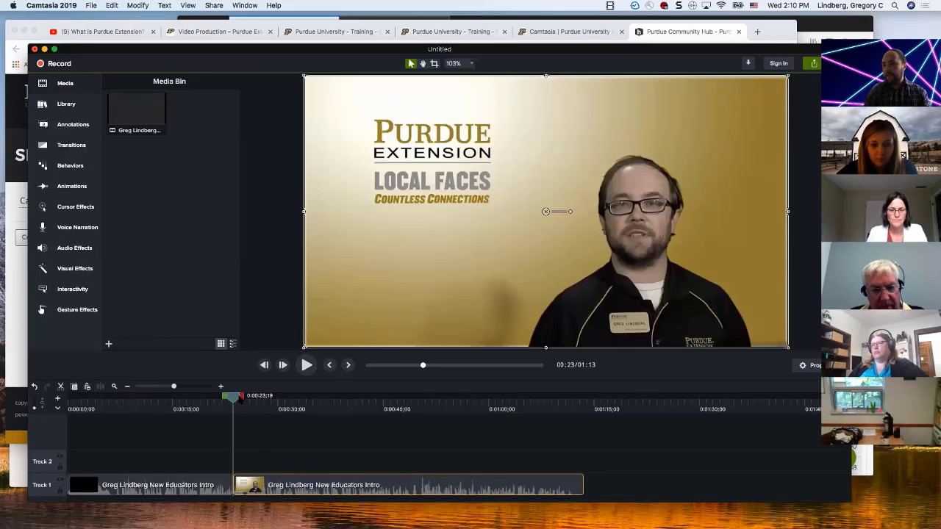
# Step: Cut the section from the split point to 0:00:28;09 out of the timeline
pyautogui.moveTo(241, 399); pyautogui.dragTo(274, 402)
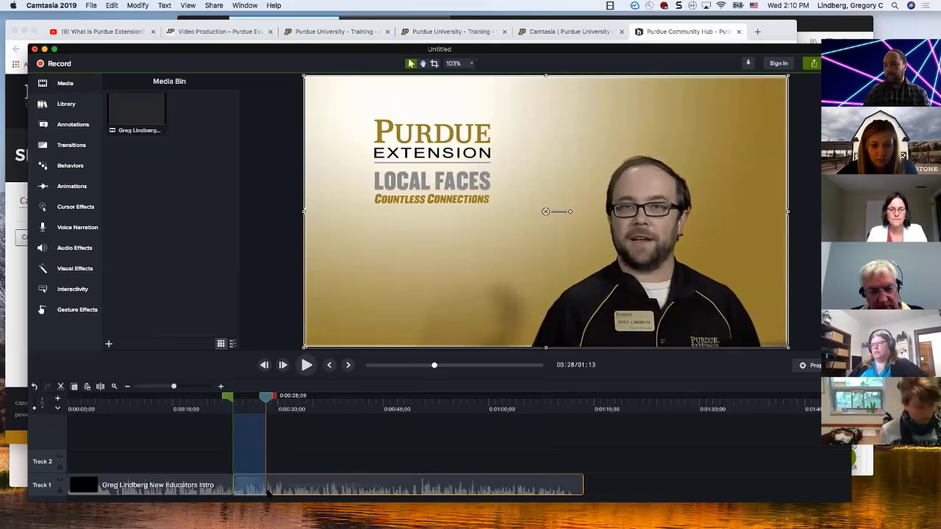
pyautogui.click(226, 485)
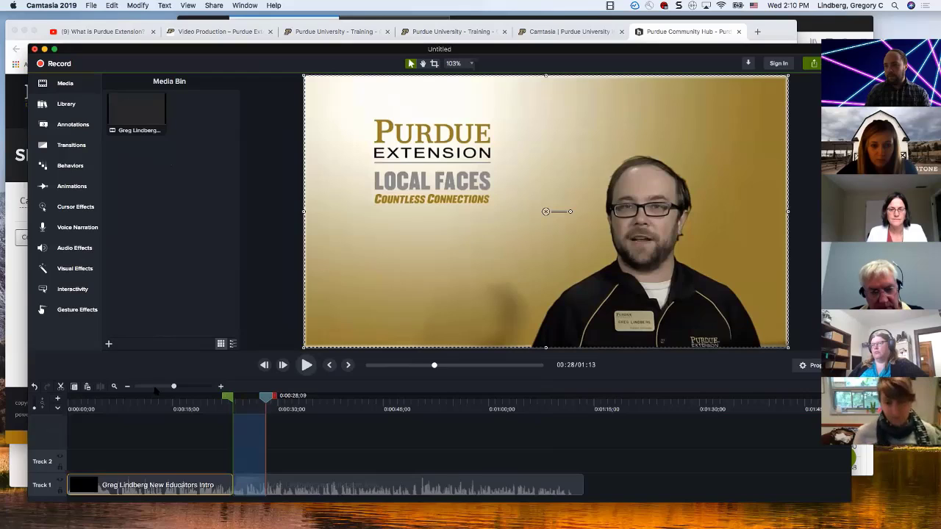
pyautogui.click(61, 387)
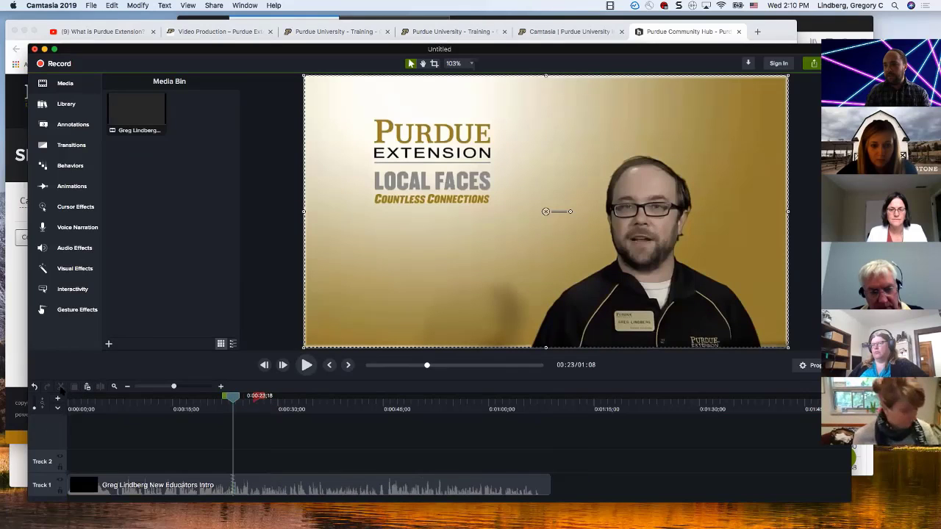
# Step: Select the clip on Track 1 and look through the available transitions, visual effects including Remove a Color, and animations
pyautogui.click(232, 486)
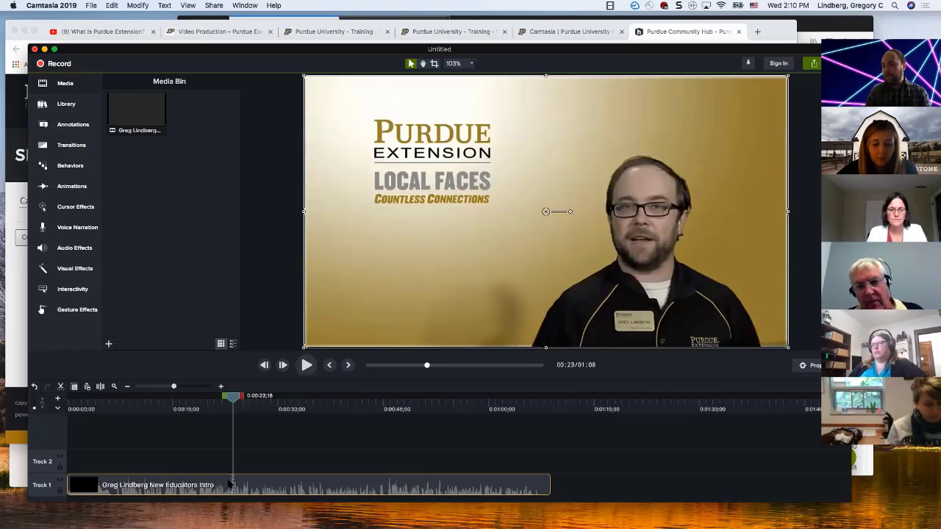
pyautogui.click(66, 144)
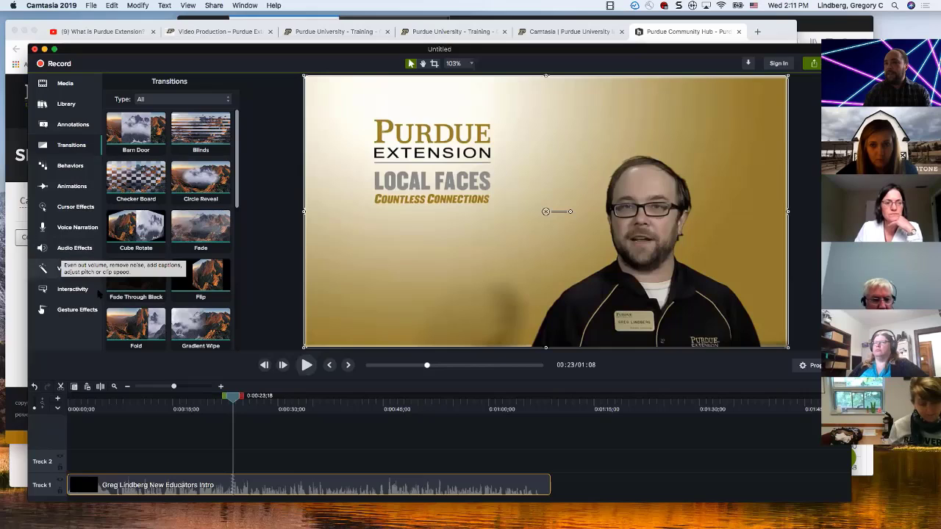
pyautogui.click(72, 269)
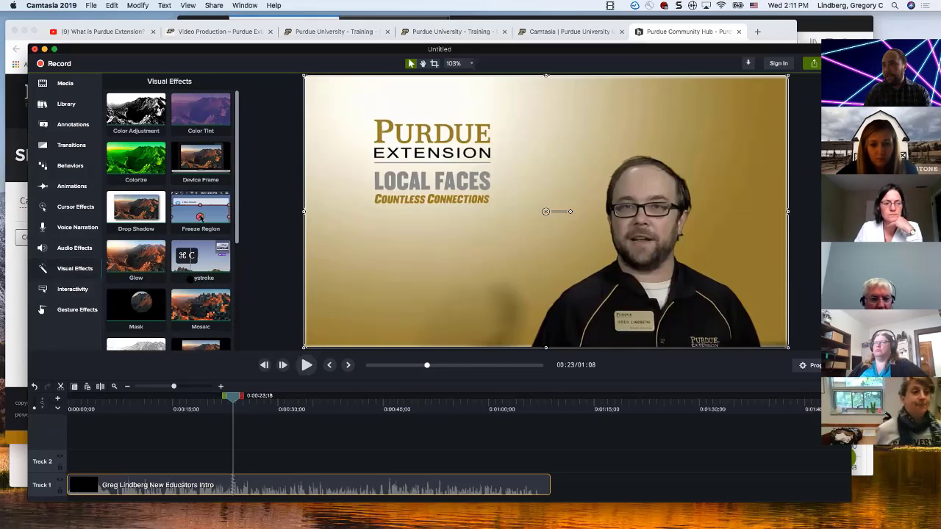
pyautogui.scroll(-4, 193, 280)
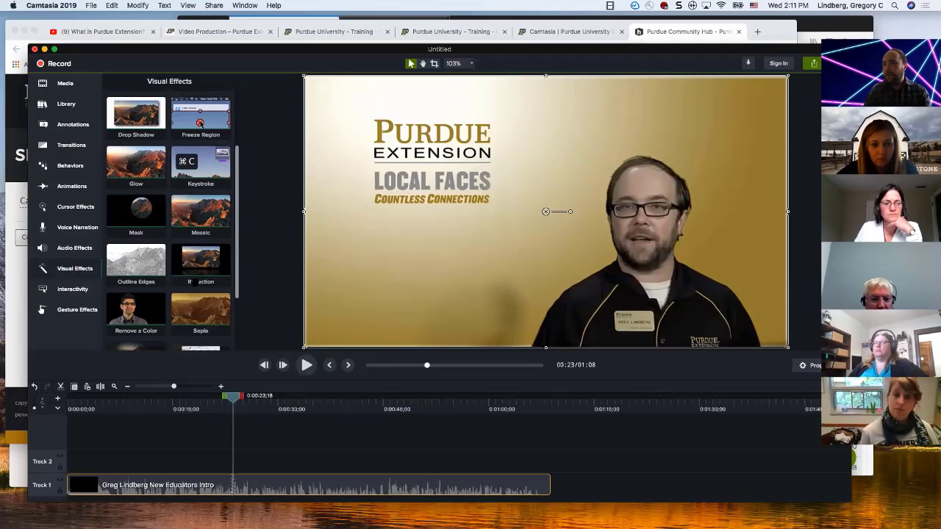
pyautogui.scroll(-1, 160, 268)
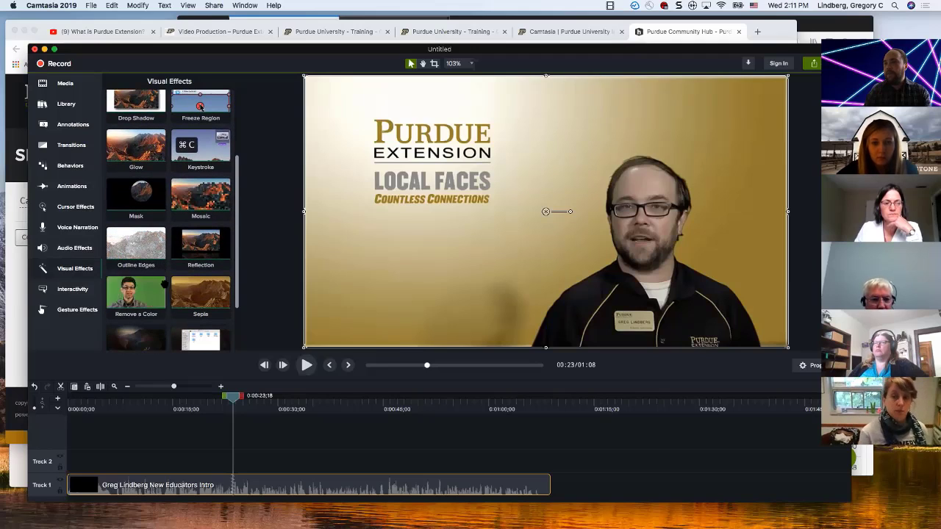
pyautogui.click(73, 188)
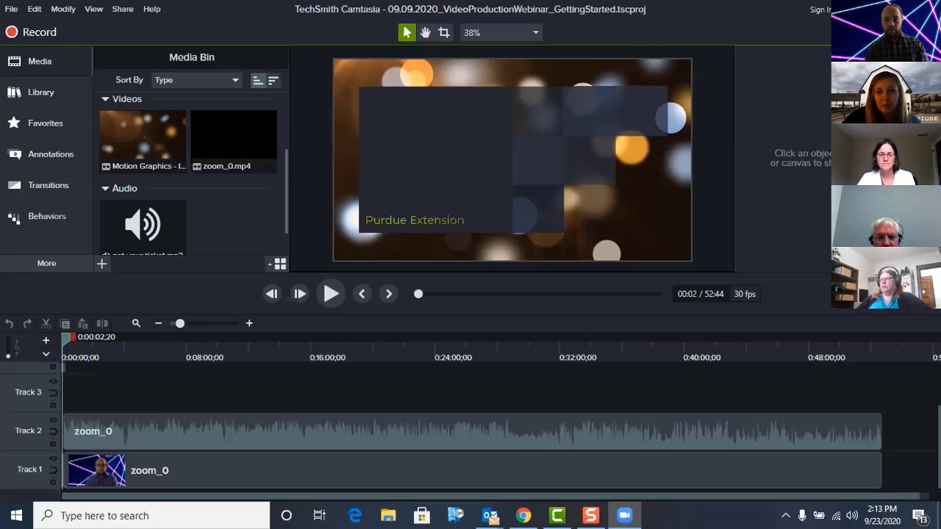
# Step: Save the webinar project and open the Production Wizard for exporting it to a local file
pyautogui.click(11, 9)
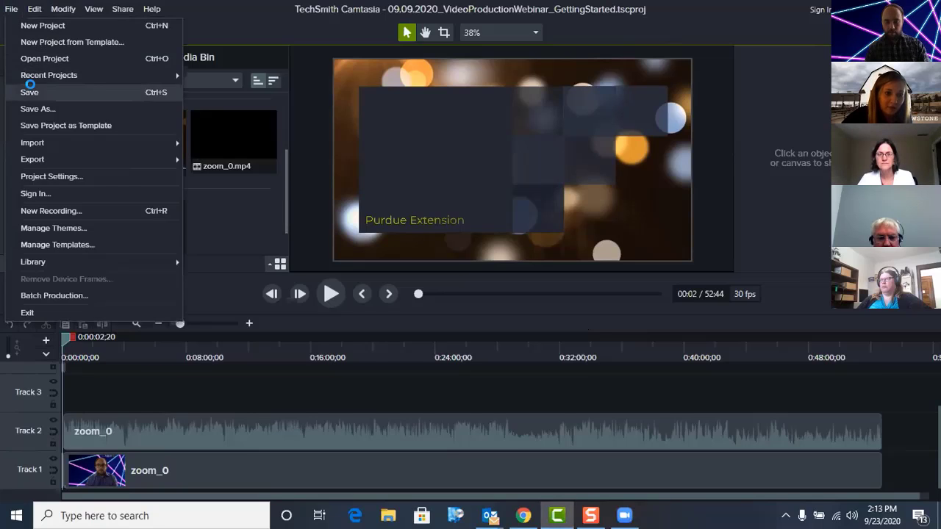
pyautogui.click(29, 92)
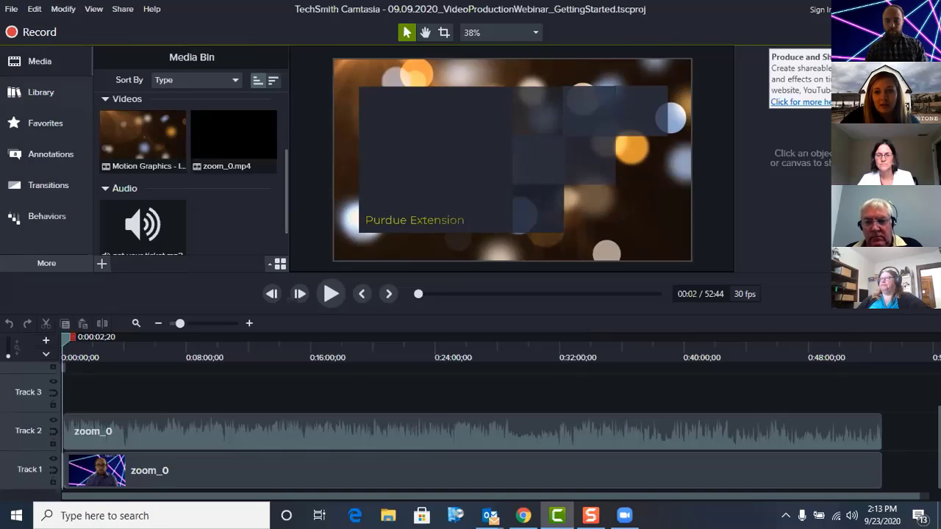
pyautogui.click(908, 32)
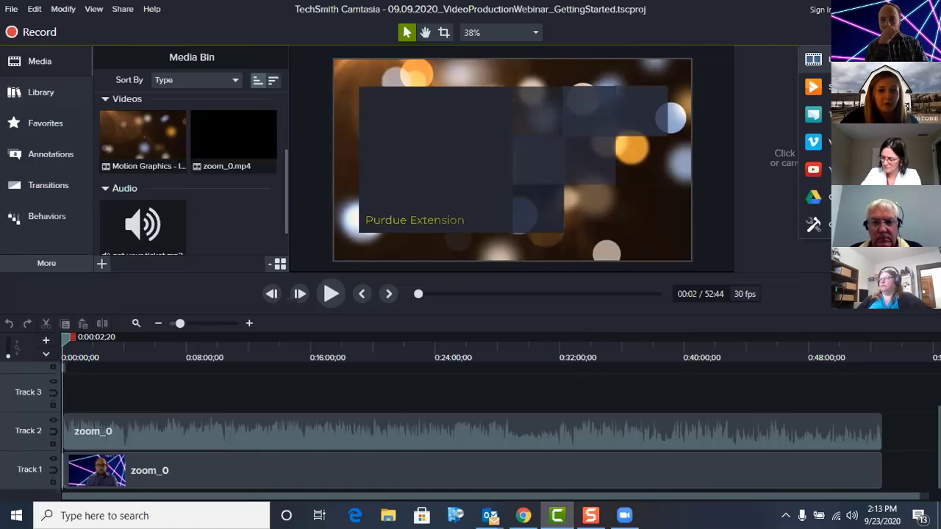
pyautogui.click(801, 58)
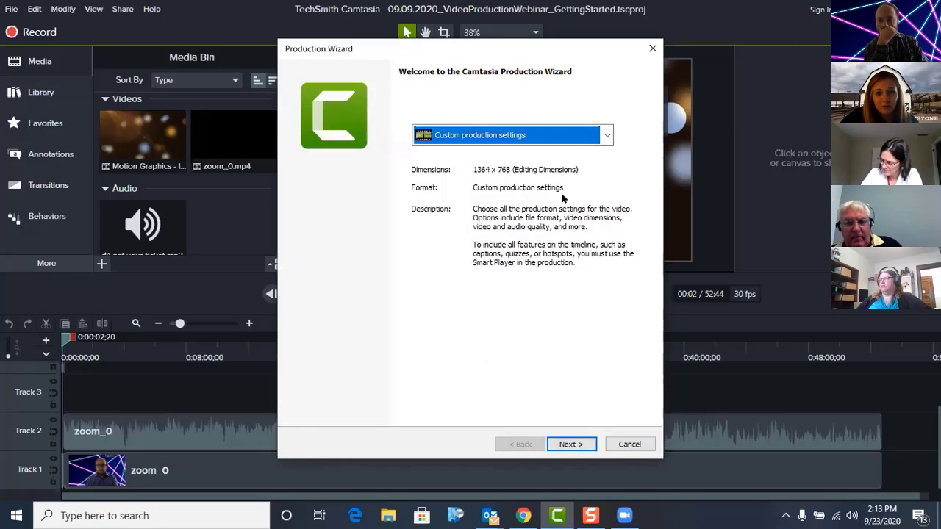
# Step: Review the production presets, keep Custom production settings, and proceed with MP4 - Smart Player (HTML5) as the file format
pyautogui.click(601, 145)
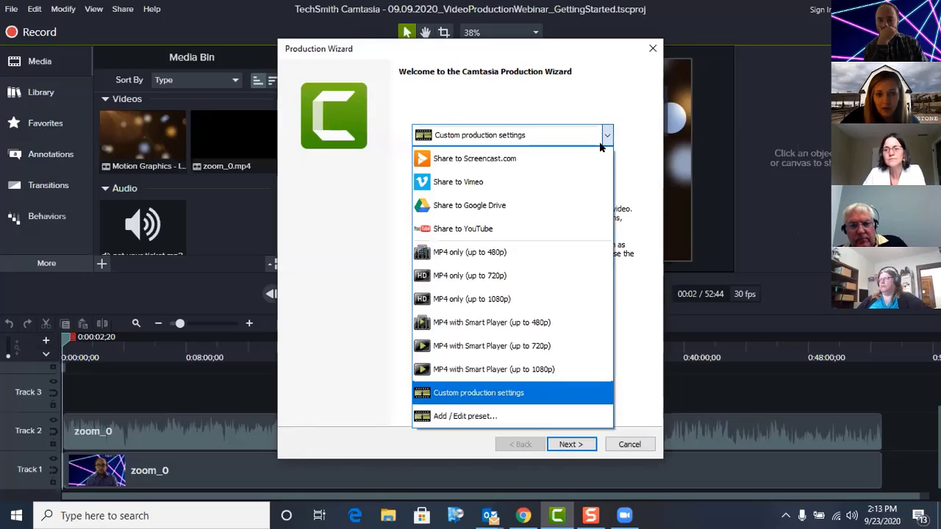
pyautogui.click(600, 144)
pyautogui.click(574, 444)
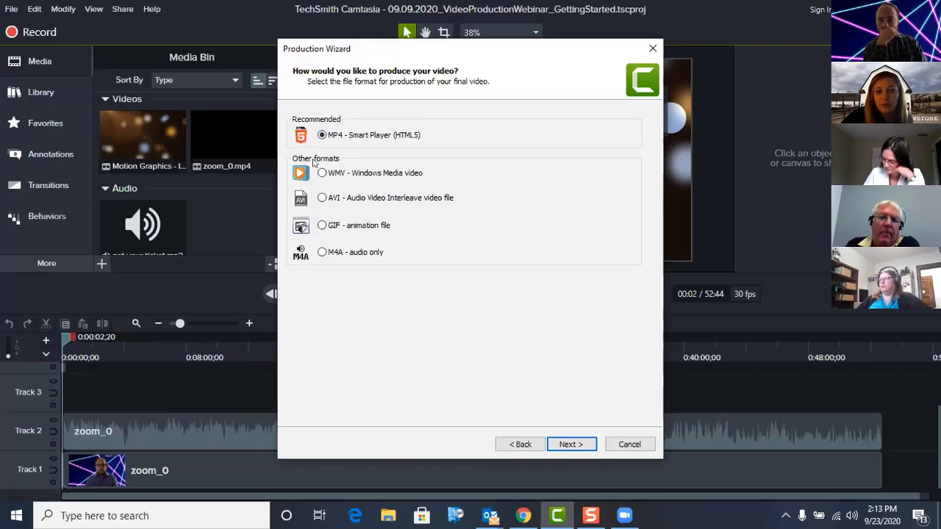
pyautogui.click(575, 443)
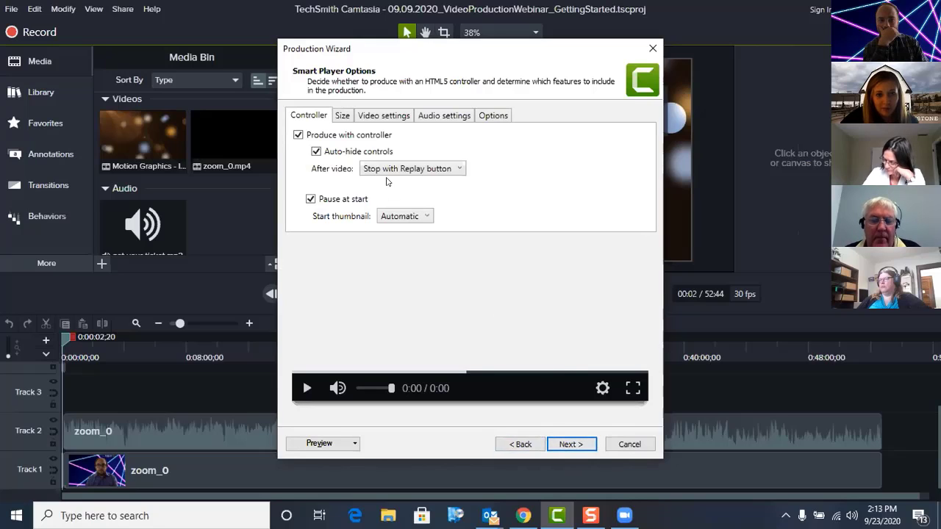
# Step: Review the Smart Player's size, video, audio, caption and controller settings
pyautogui.click(341, 117)
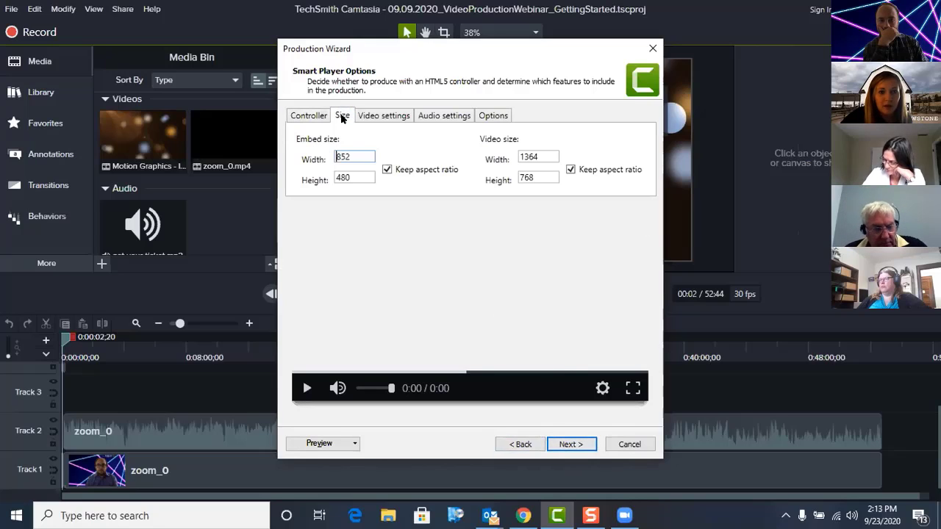
pyautogui.click(358, 118)
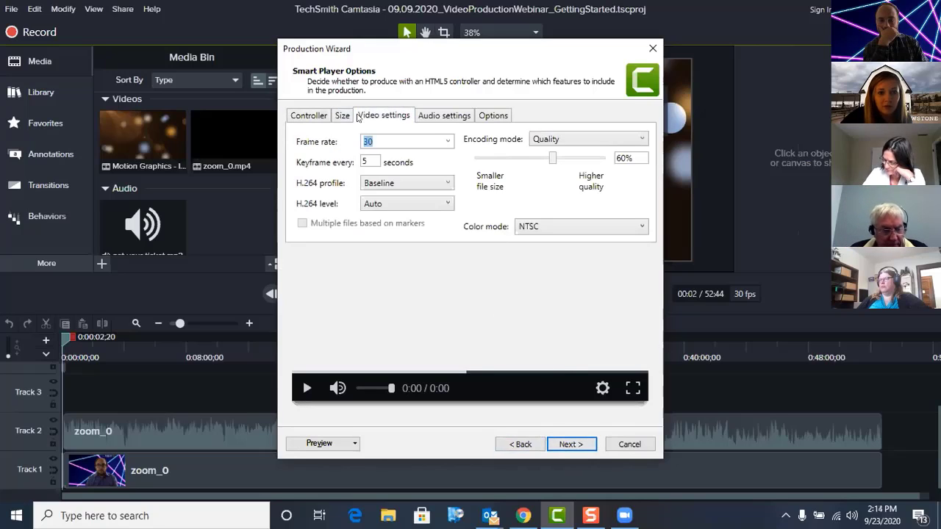
pyautogui.click(436, 118)
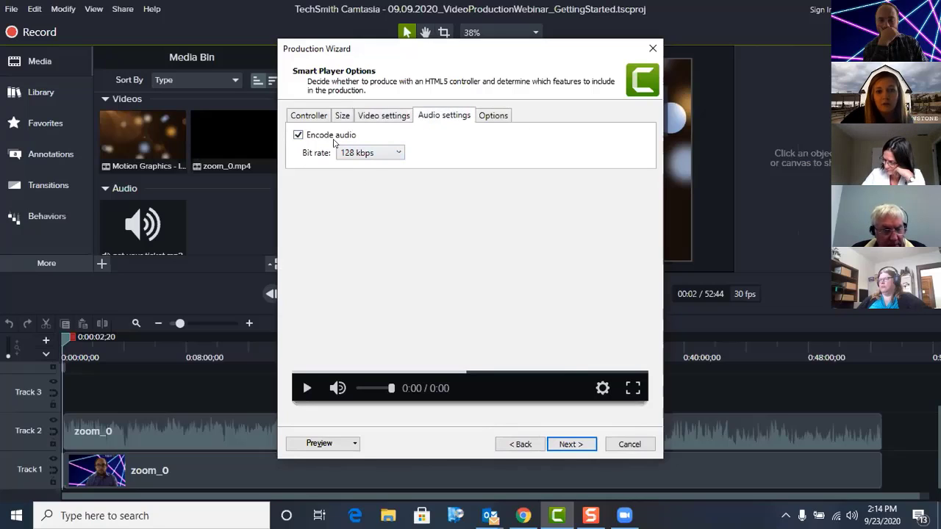
pyautogui.click(488, 116)
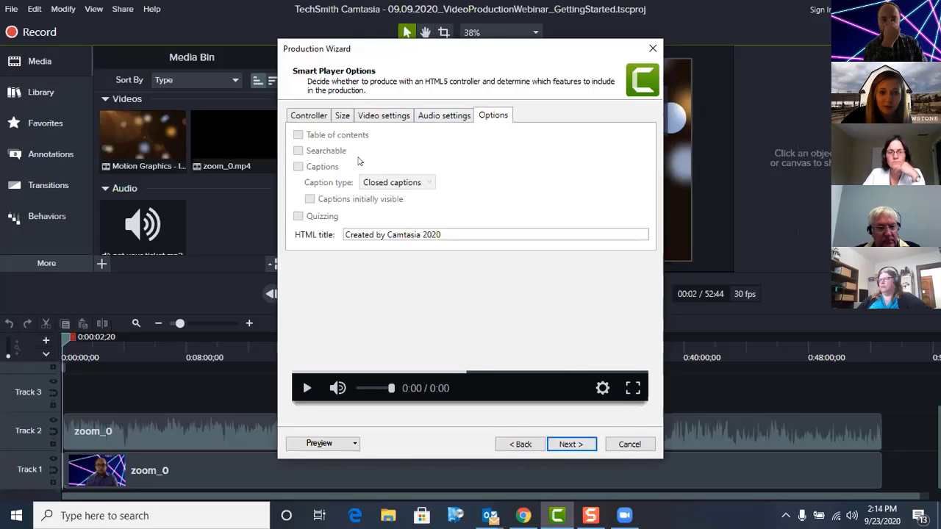
pyautogui.click(324, 116)
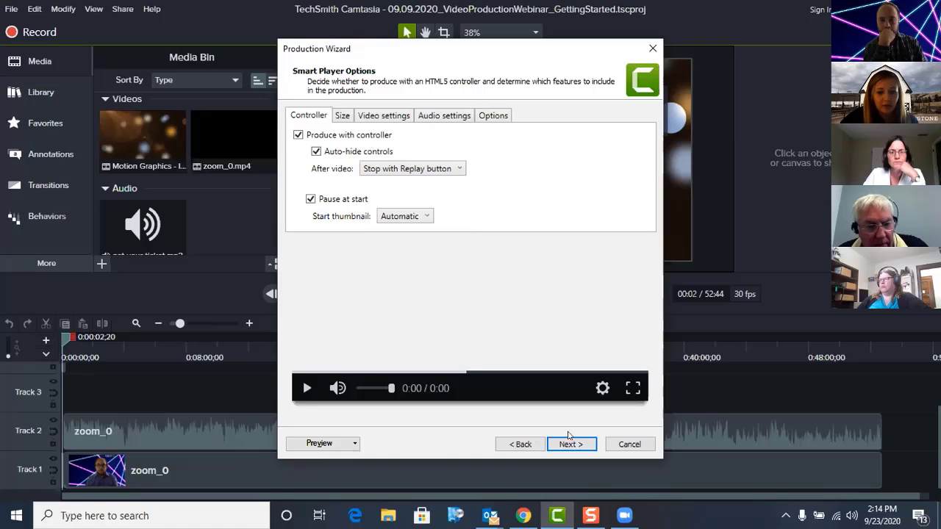
# Step: Try to produce the video as 09.09.2020_VideoProductionWebinar_GettingStarted, declining to overwrite the existing files, and exit the Production Wizard
pyautogui.click(585, 445)
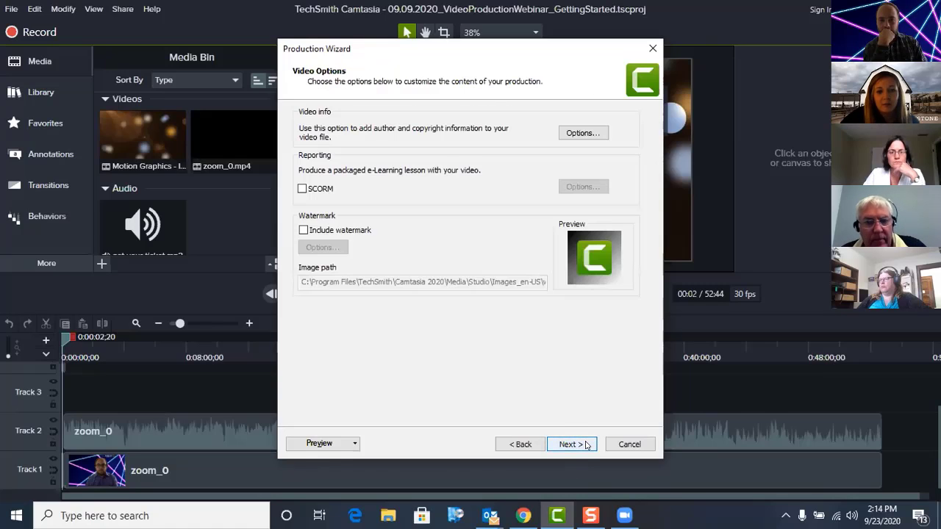
pyautogui.click(586, 445)
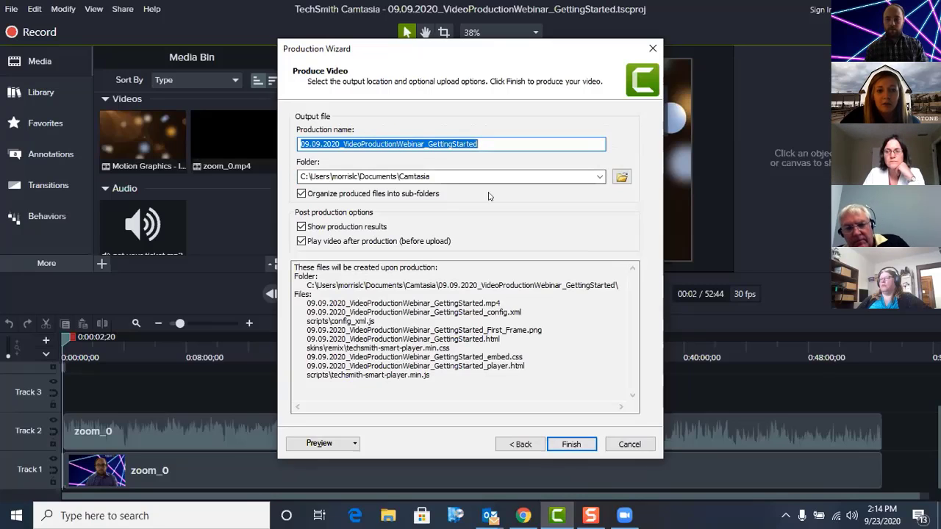
pyautogui.click(576, 446)
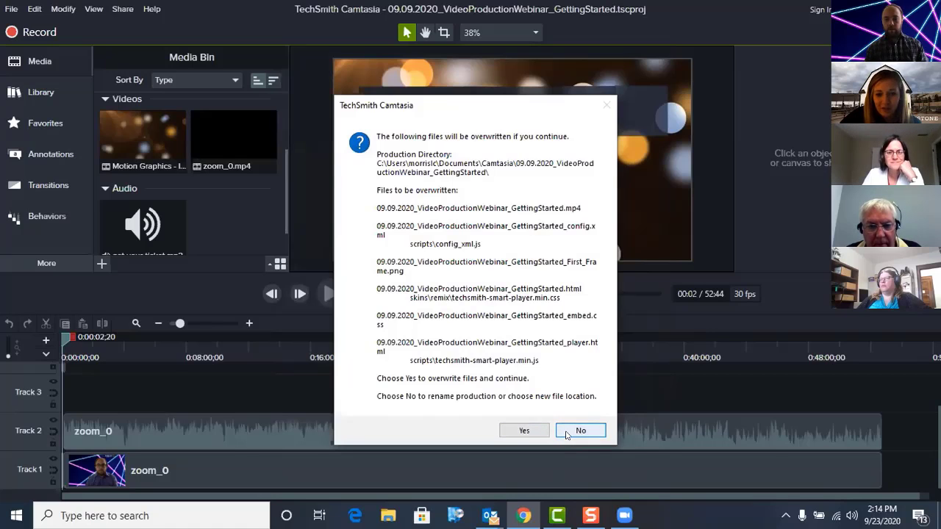
pyautogui.click(580, 430)
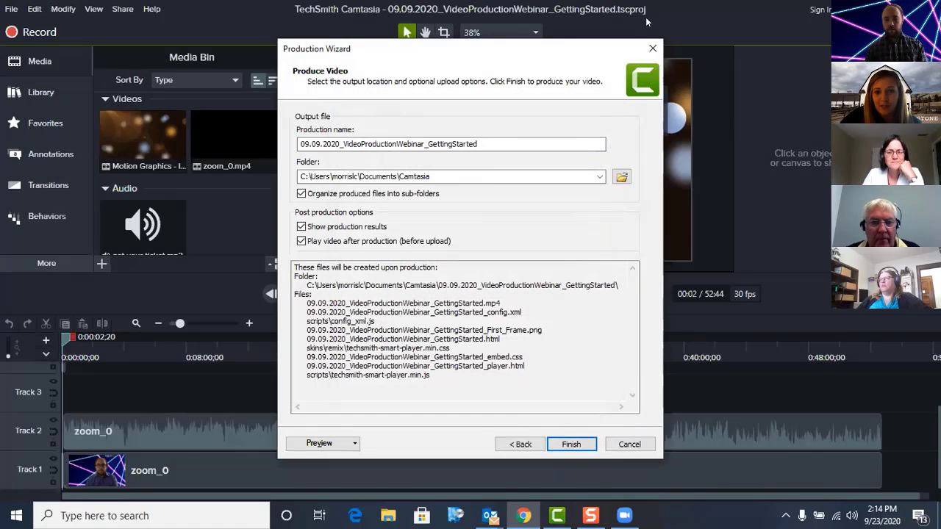
pyautogui.click(652, 48)
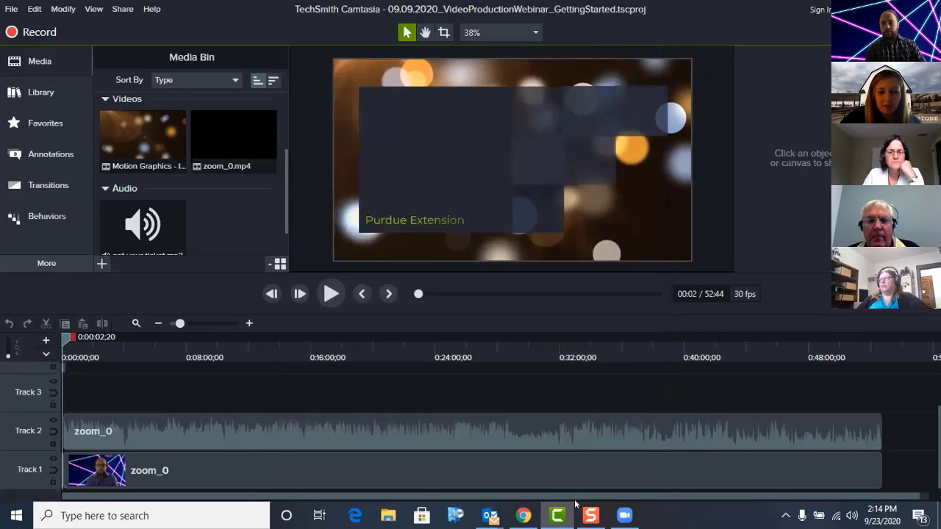
# Step: Switch to YouTube in Chrome and start a new video upload for the Extension channel
pyautogui.moveTo(524, 515)
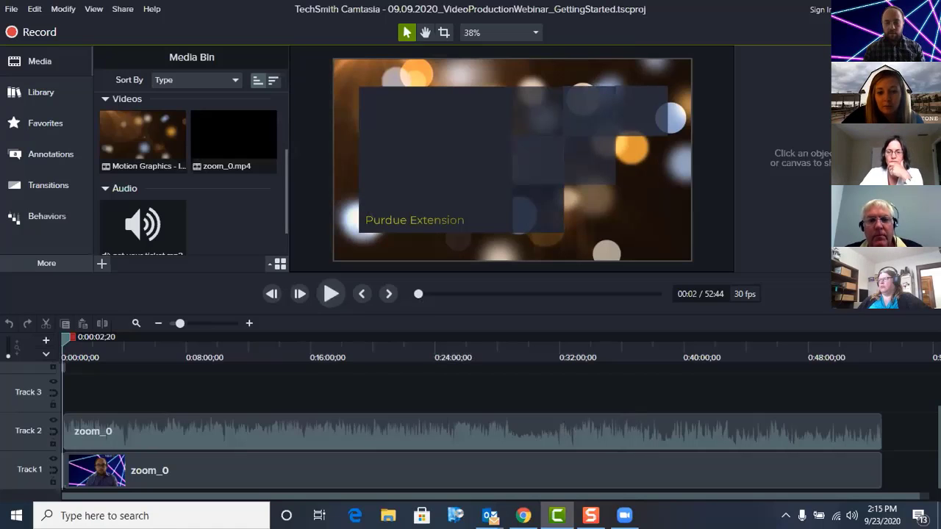
pyautogui.click(521, 507)
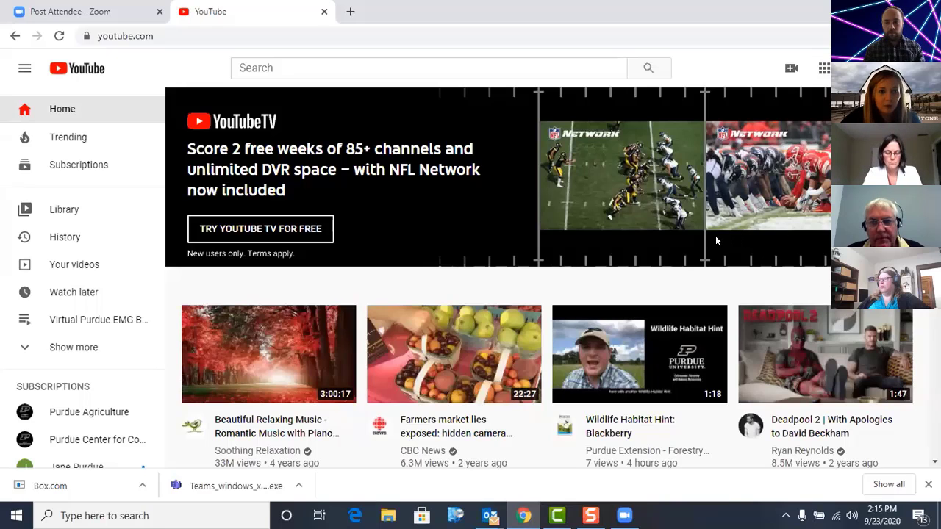
pyautogui.click(789, 71)
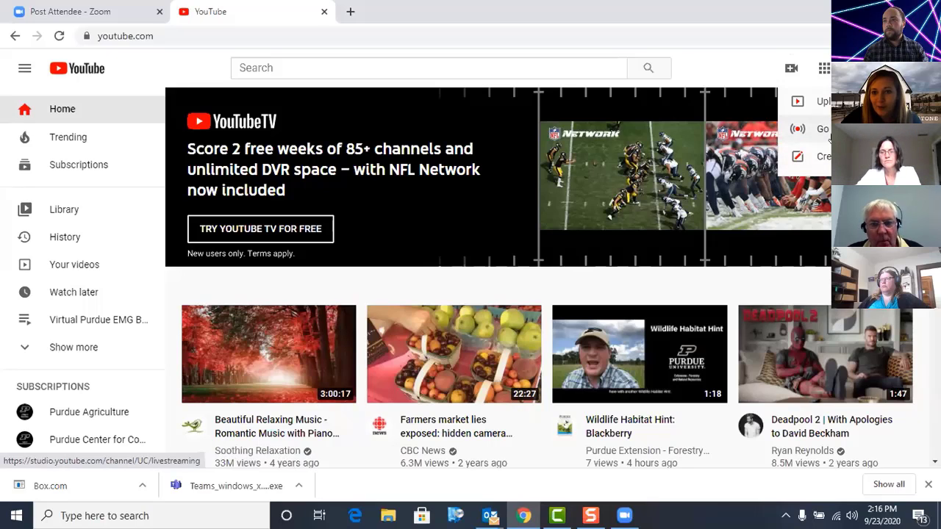
pyautogui.click(801, 129)
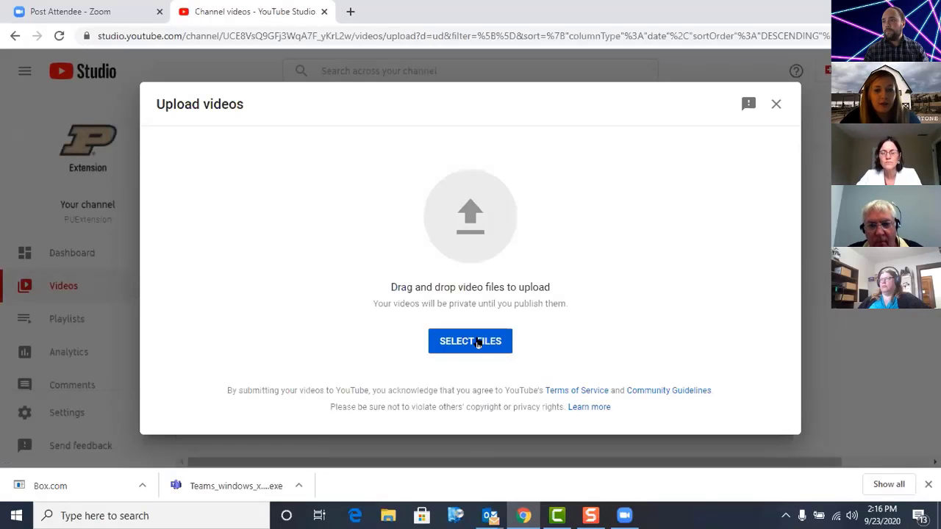
# Step: Upload 09.09.2020_VideoProductionWebinar_GettingStarted.mp4 from its project subfolder in the Documents Camtasia folder
pyautogui.click(478, 341)
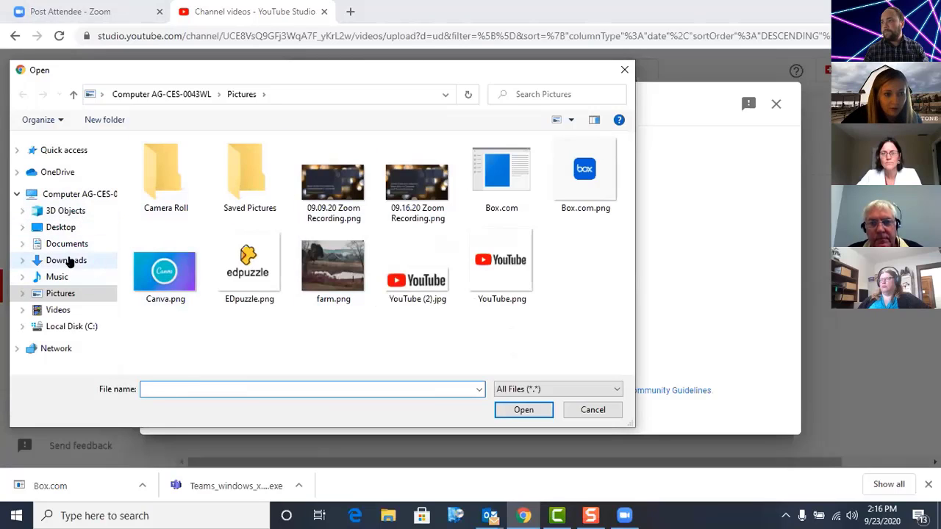
pyautogui.click(69, 262)
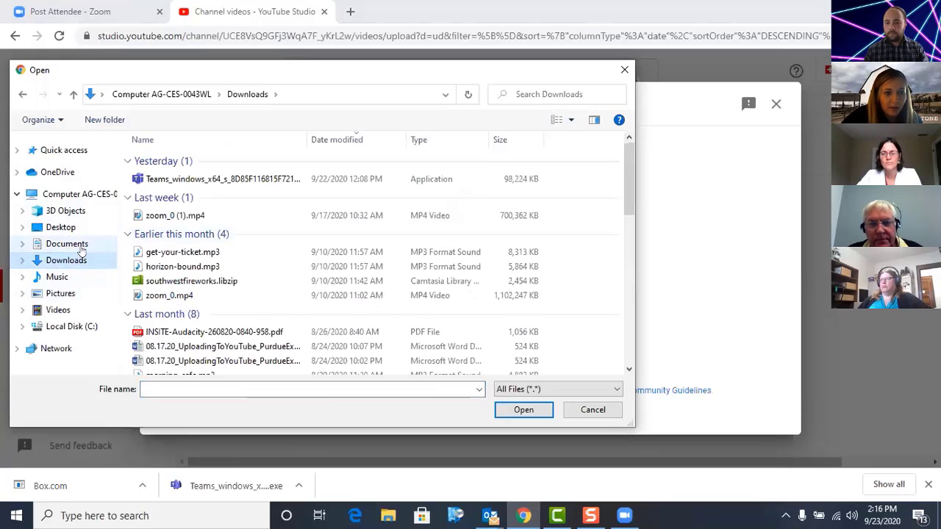
pyautogui.click(82, 249)
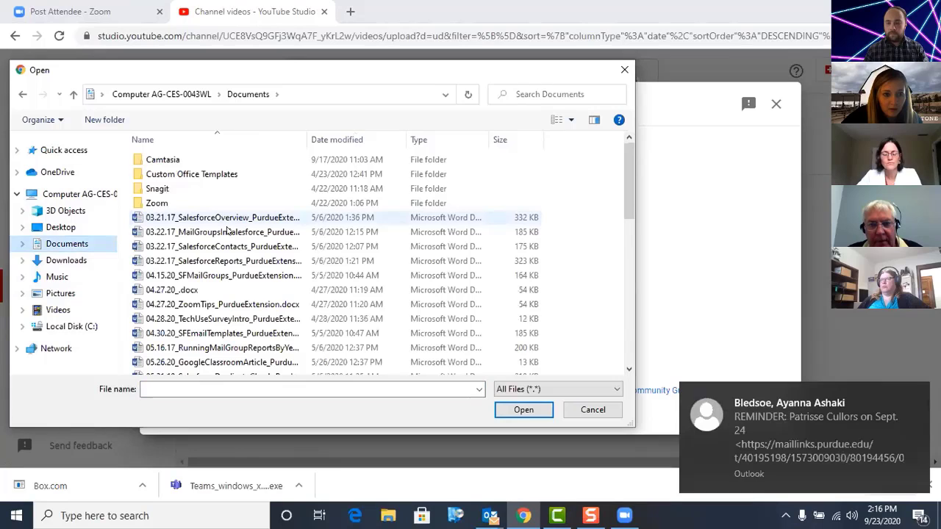
pyautogui.scroll(-2, 250, 272)
pyautogui.scroll(2, 220, 250)
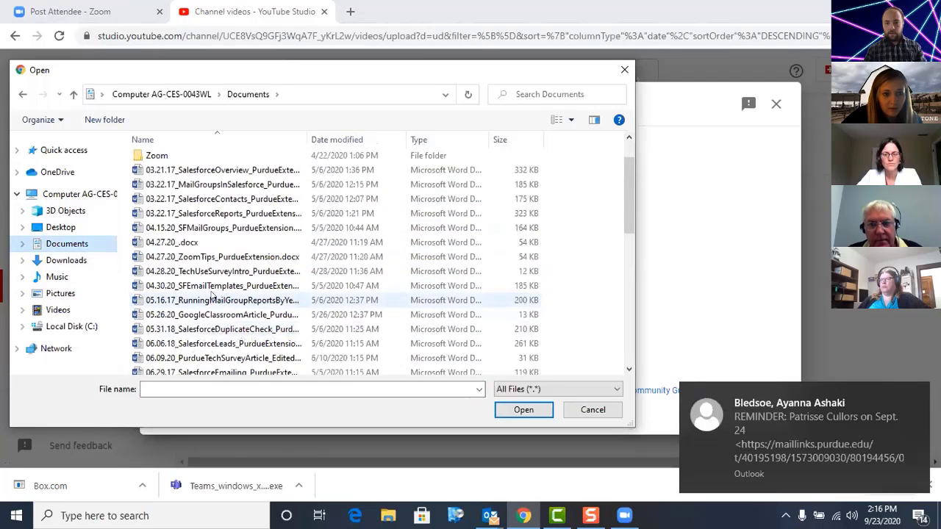
pyautogui.doubleClick(202, 159)
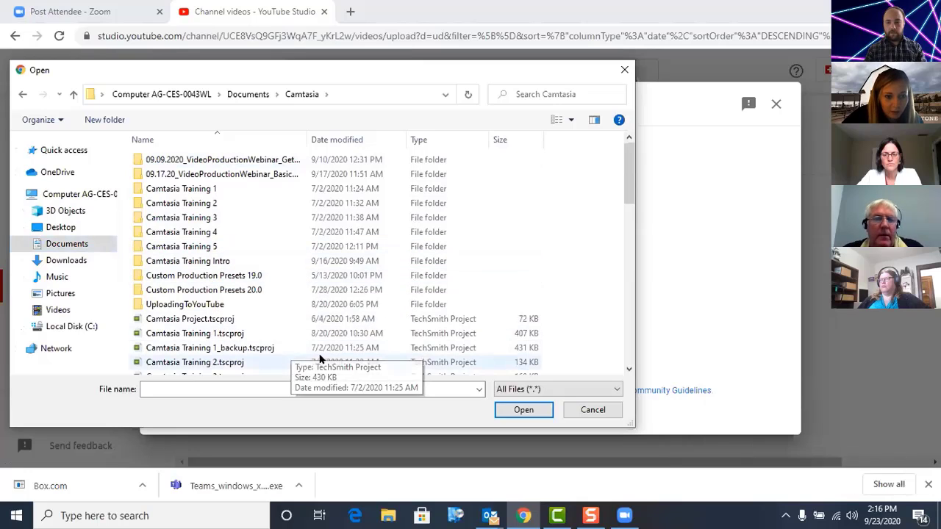
pyautogui.click(242, 163)
pyautogui.doubleClick(242, 162)
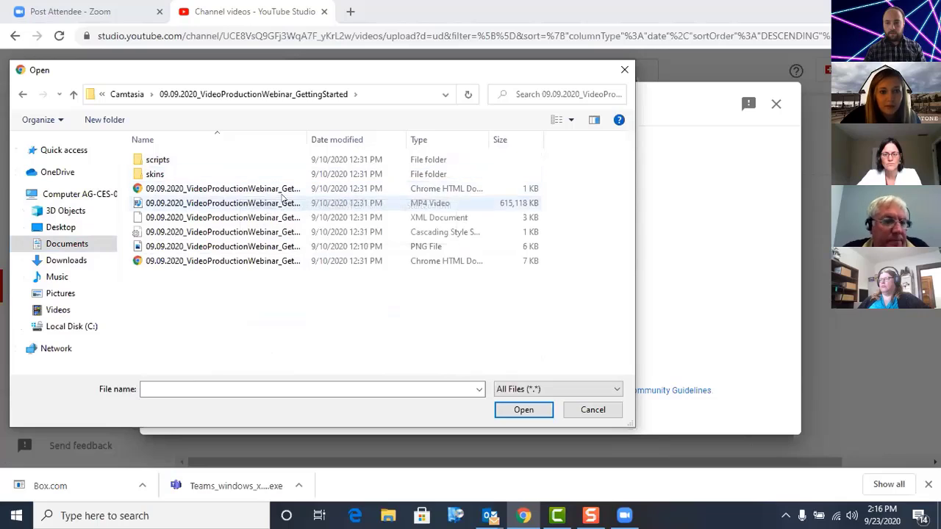
pyautogui.click(425, 208)
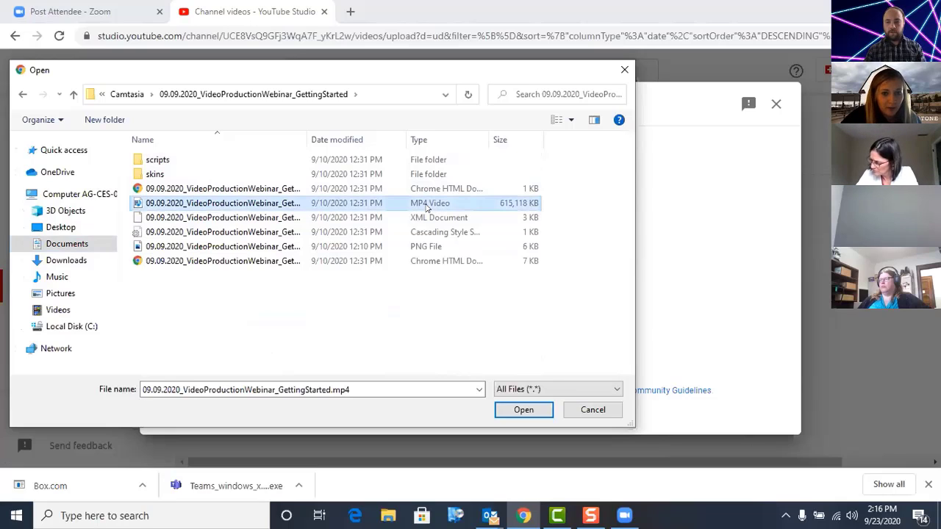
pyautogui.click(535, 415)
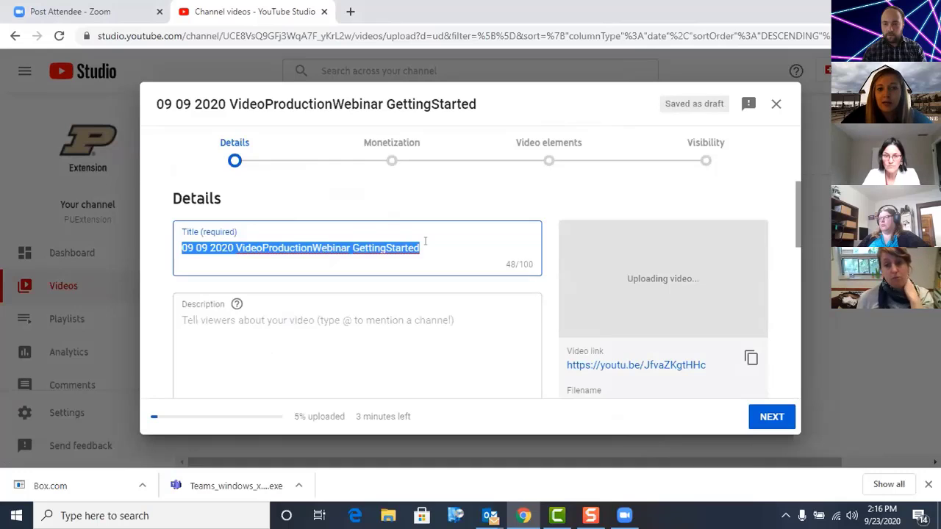
# Step: Replace the video's title with "Video Webinar Recording One"
pyautogui.press('BackSpace')
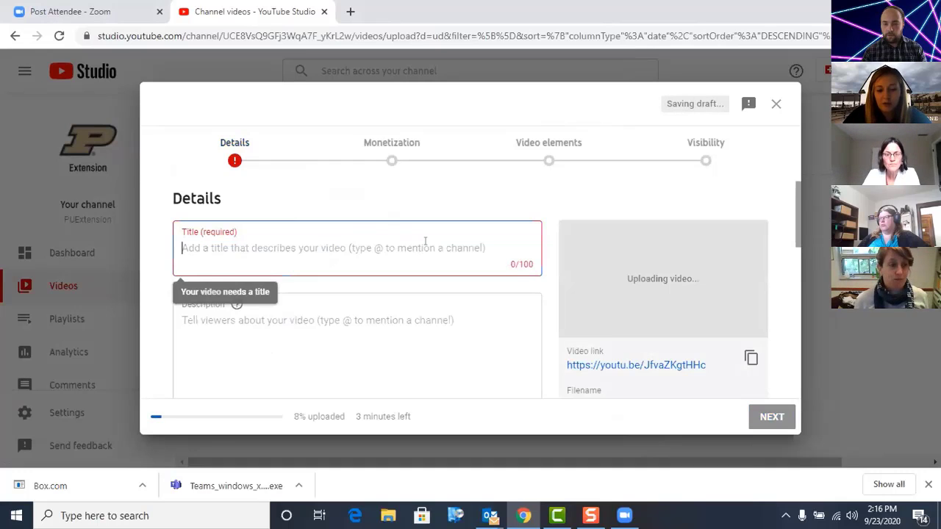
pyautogui.write('Video Wed')
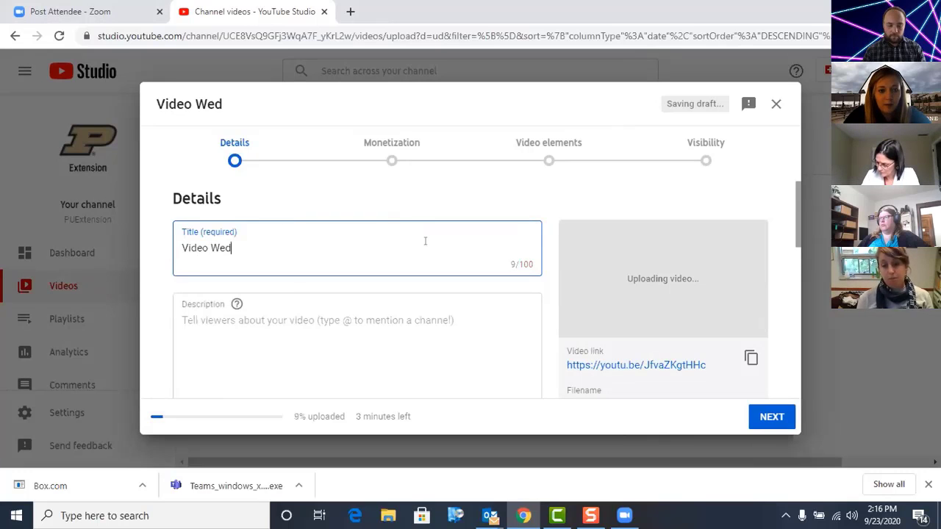
pyautogui.press('BackSpace')
pyautogui.write('binar R')
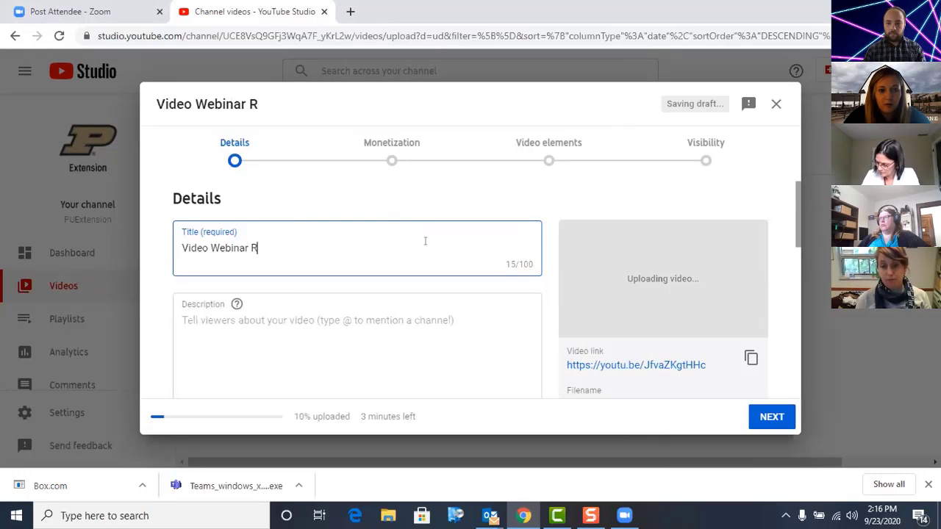
pyautogui.write('ecording One')
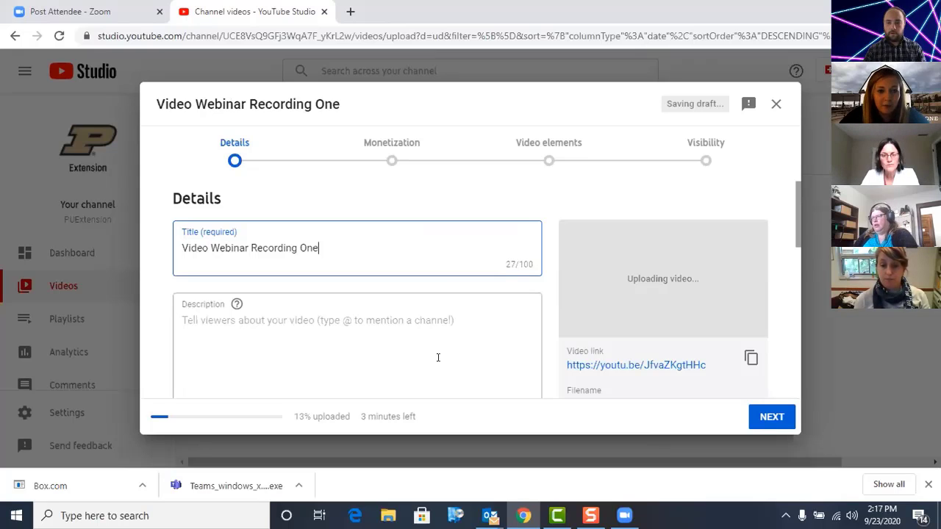
pyautogui.click(294, 319)
pyautogui.scroll(-1, 407, 320)
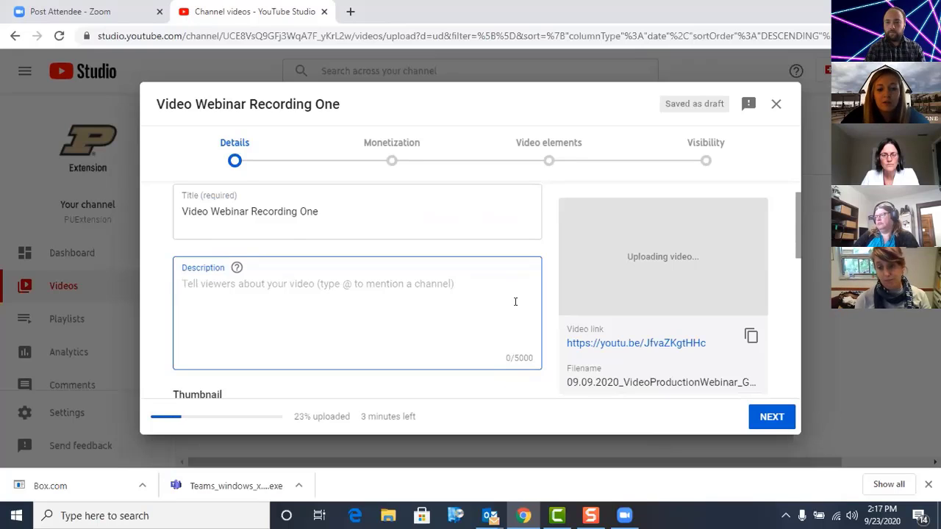
pyautogui.scroll(1, 516, 302)
pyautogui.write('@')
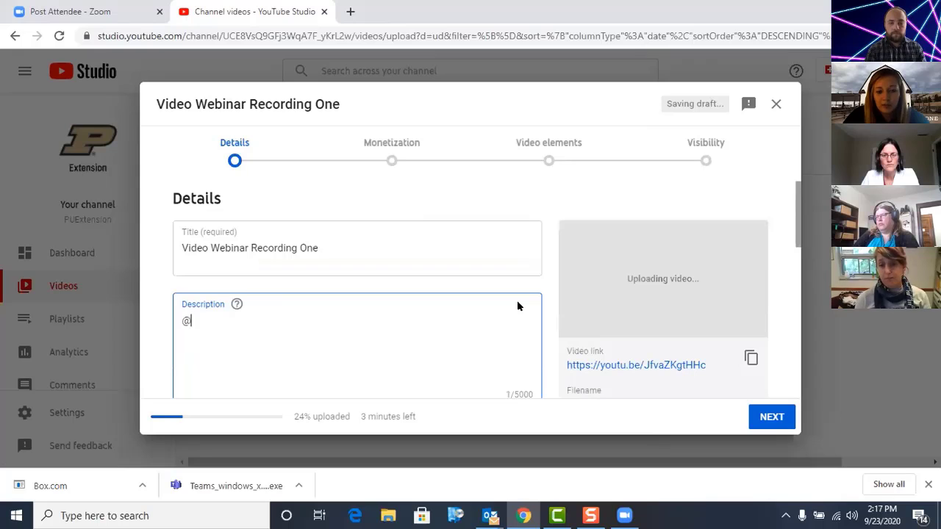
pyautogui.write('PUE')
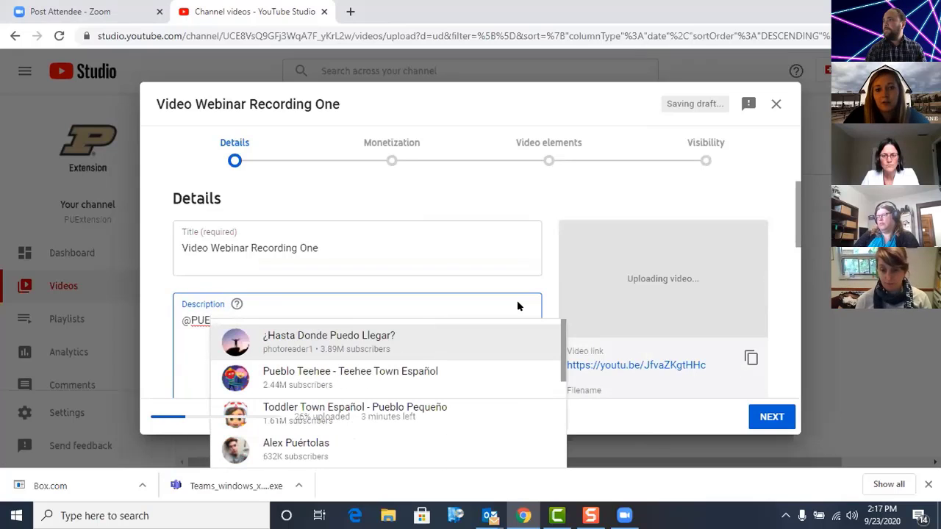
pyautogui.write('x')
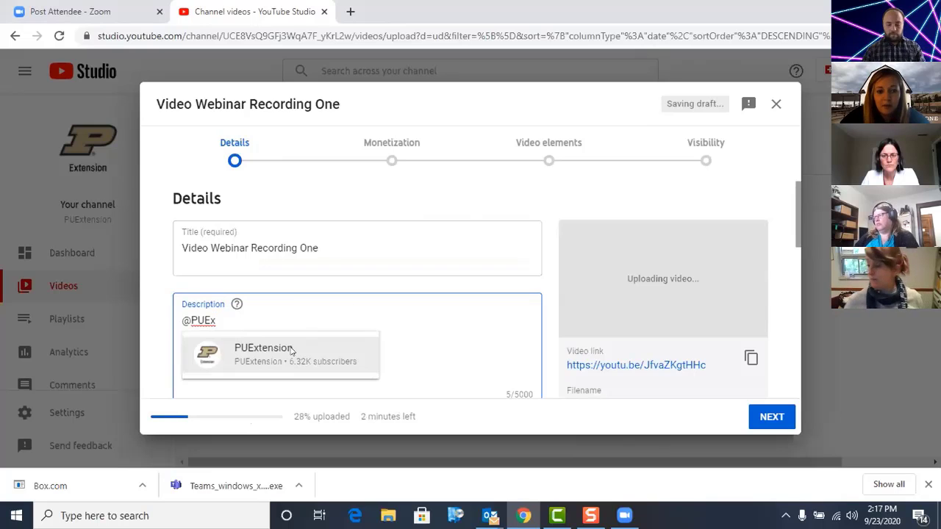
pyautogui.click(291, 348)
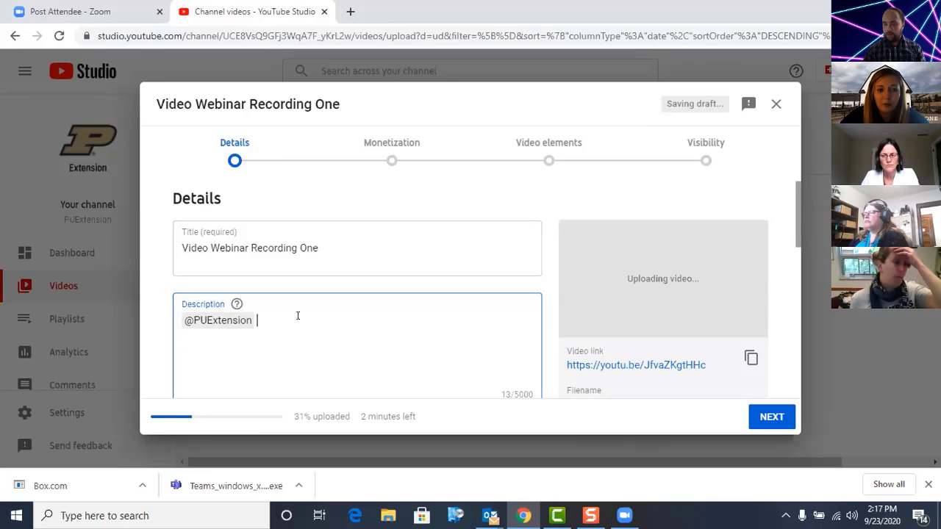
pyautogui.write('dis')
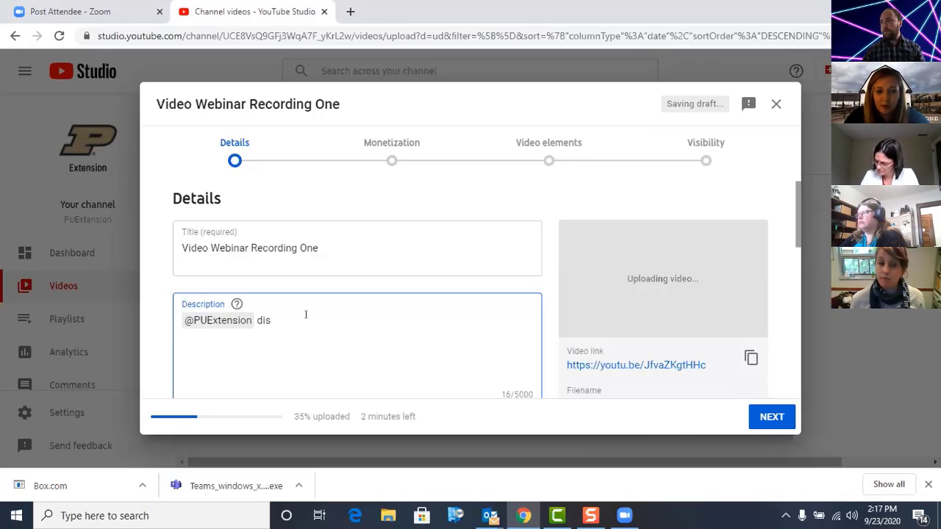
pyautogui.write('cusses how')
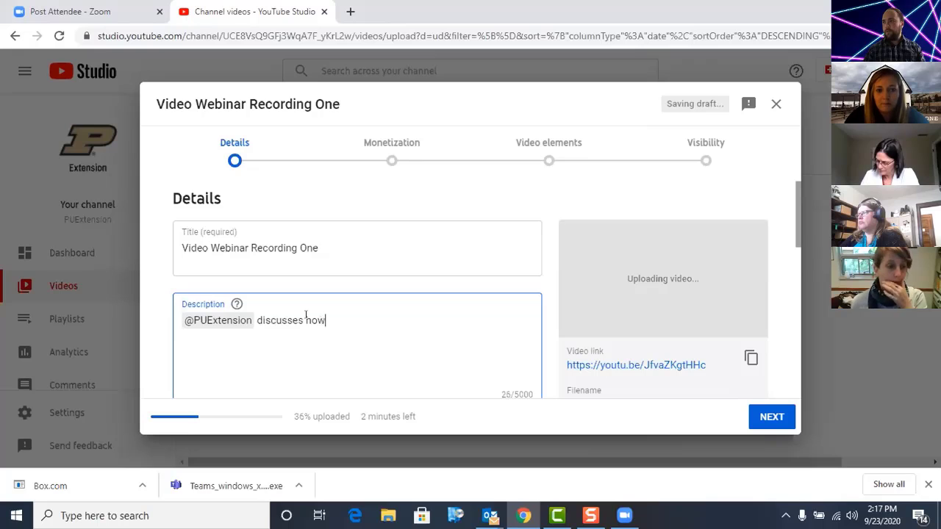
pyautogui.write(' to record a video.')
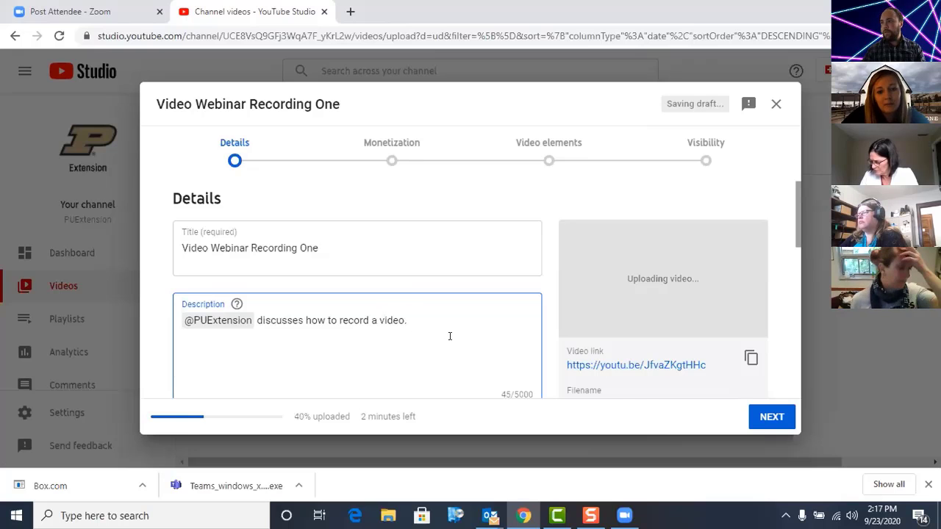
# Step: Switch to Camtasia and move the playhead to 0:00:06;09 in the opening title, enlarging the timeline for precision
pyautogui.scroll(-3, 450, 335)
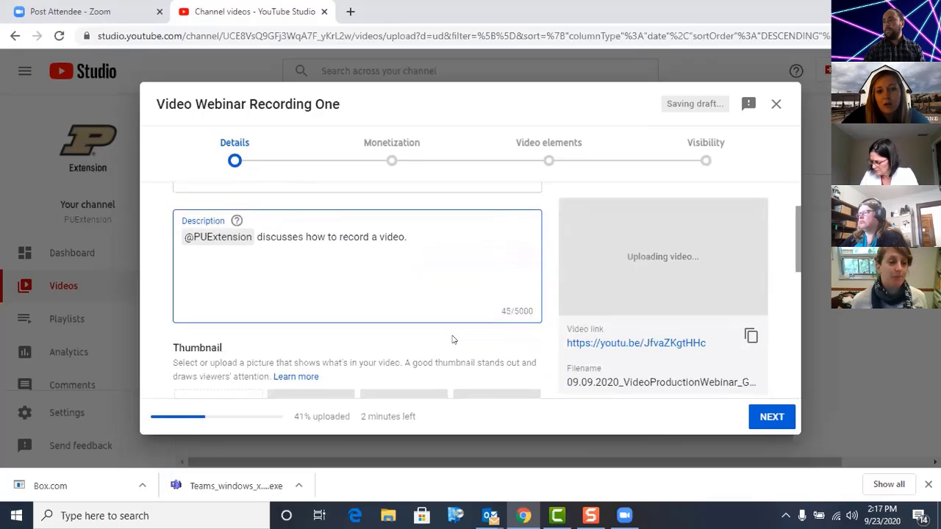
pyautogui.scroll(-1, 453, 339)
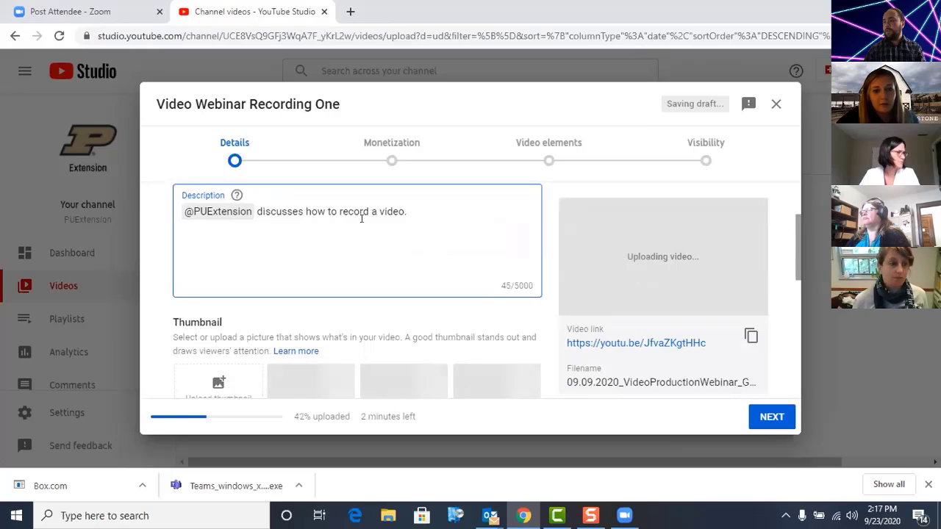
pyautogui.scroll(-3, 345, 305)
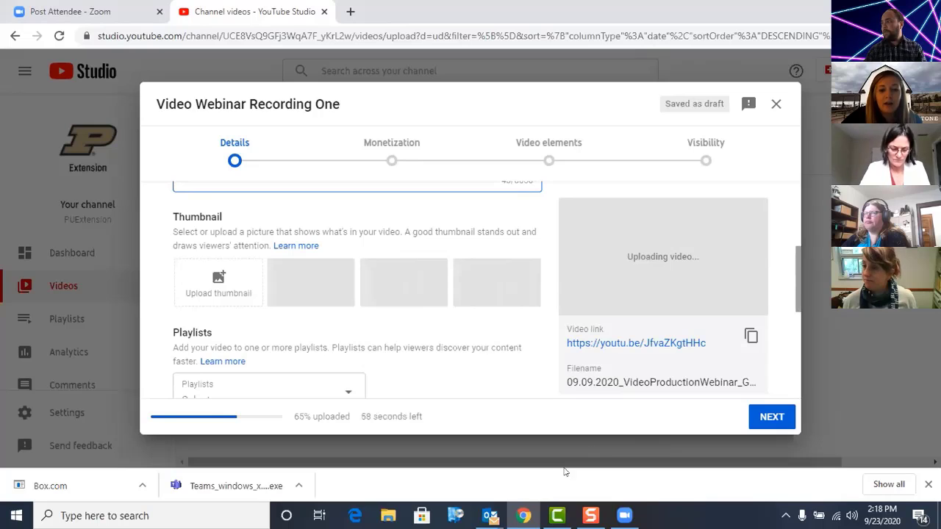
pyautogui.click(591, 516)
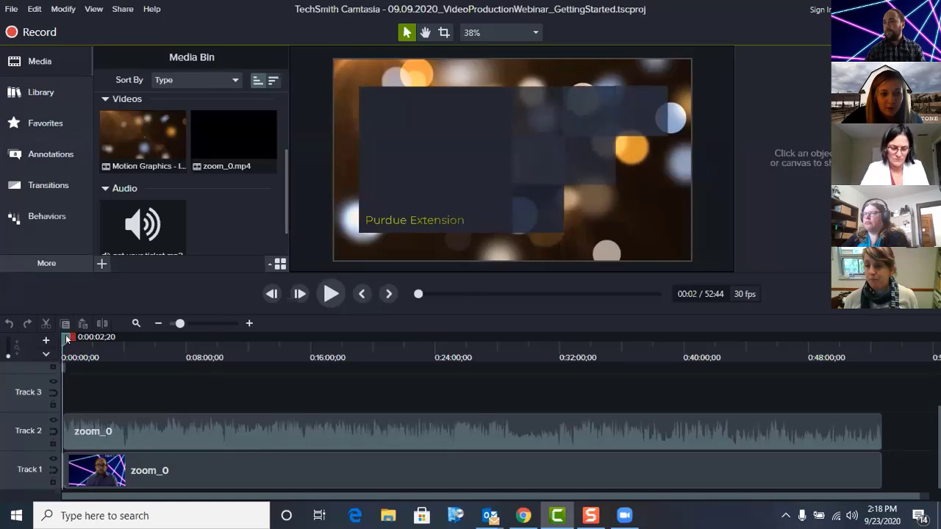
pyautogui.moveTo(66, 339); pyautogui.dragTo(66, 339)
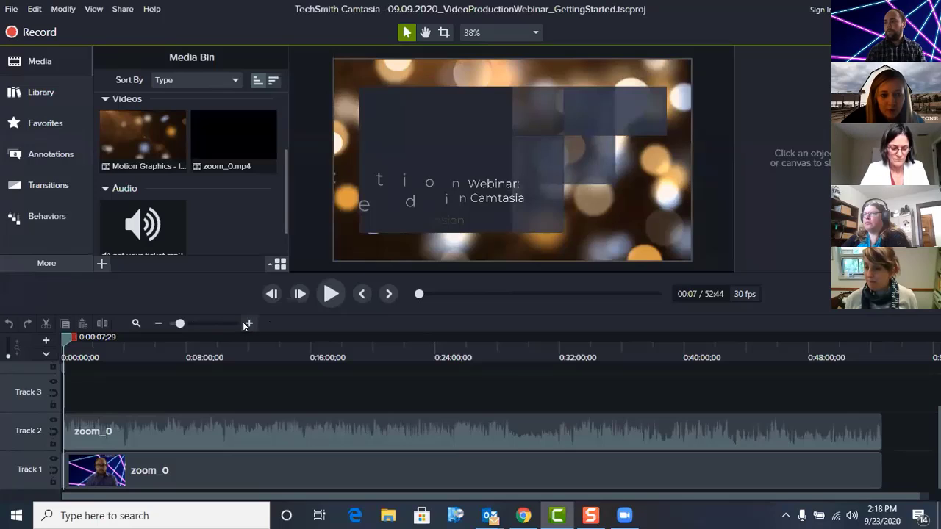
pyautogui.click(248, 324)
pyautogui.click(248, 324)
pyautogui.click(248, 323)
pyautogui.click(248, 323)
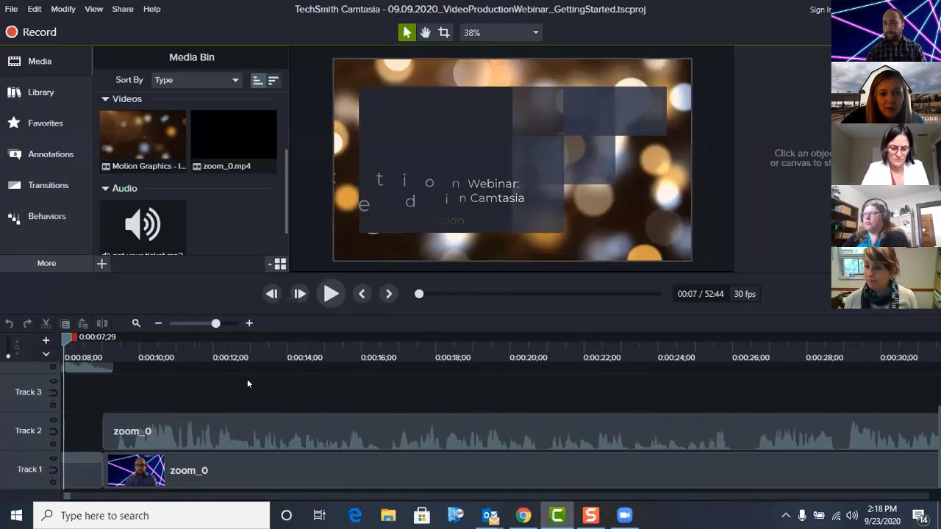
pyautogui.moveTo(67, 339)
pyautogui.mouseDown()
pyautogui.moveTo(90, 340)
pyautogui.moveTo(62, 339)
pyautogui.moveTo(88, 339)
pyautogui.moveTo(75, 339)
pyautogui.mouseUp()
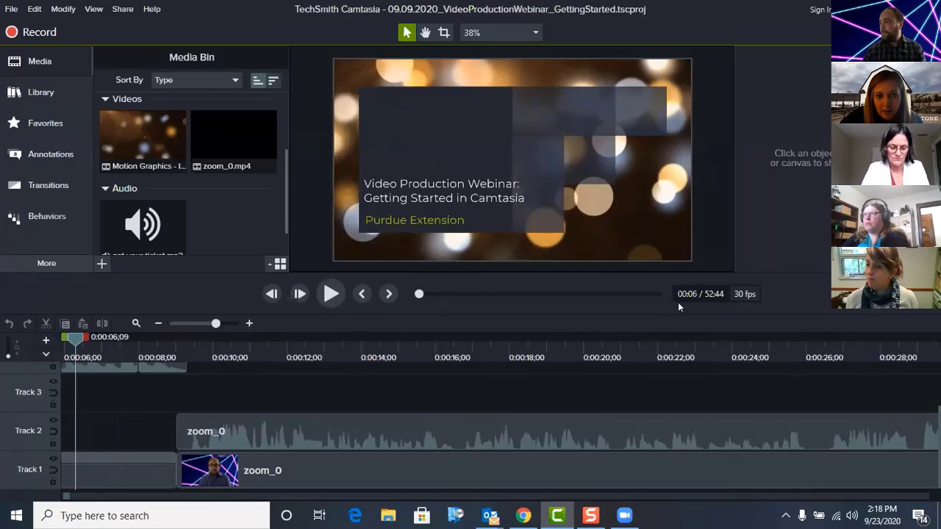
# Step: Switch to Snagit and capture the title slide on the Camtasia canvas as an image of about 521 x 292 pixels
pyautogui.moveTo(590, 516)
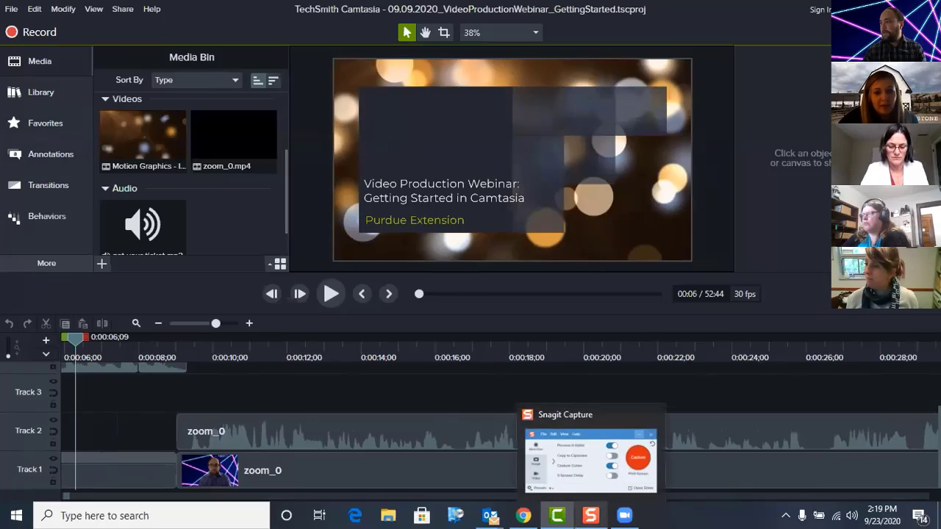
pyautogui.moveTo(625, 471)
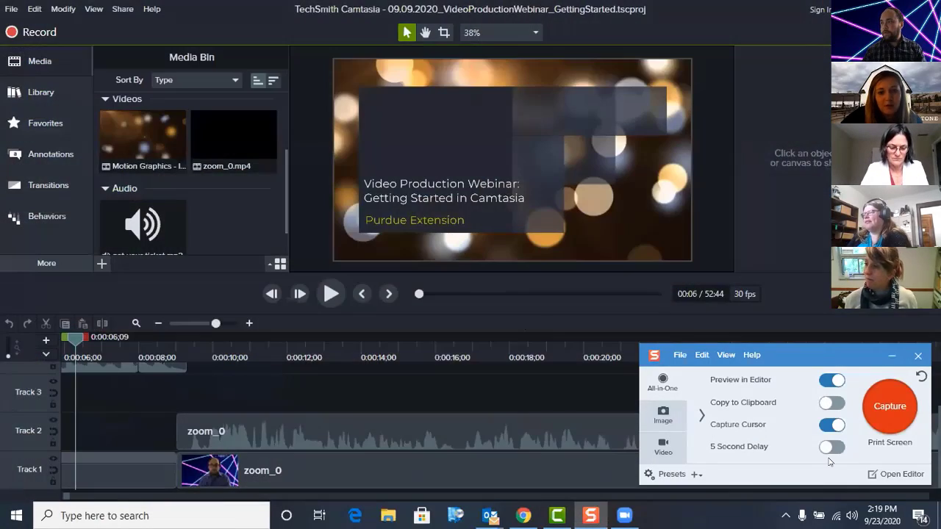
pyautogui.click(892, 413)
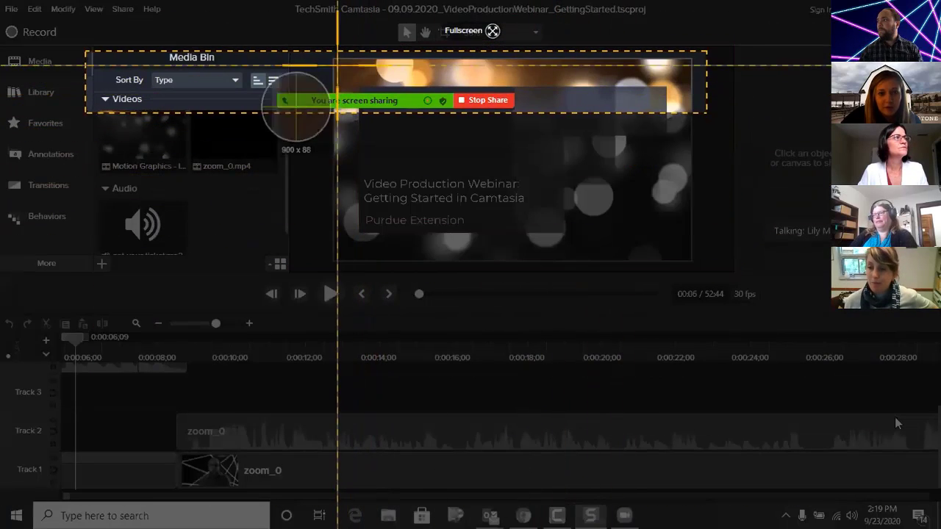
pyautogui.moveTo(331, 61); pyautogui.dragTo(691, 263)
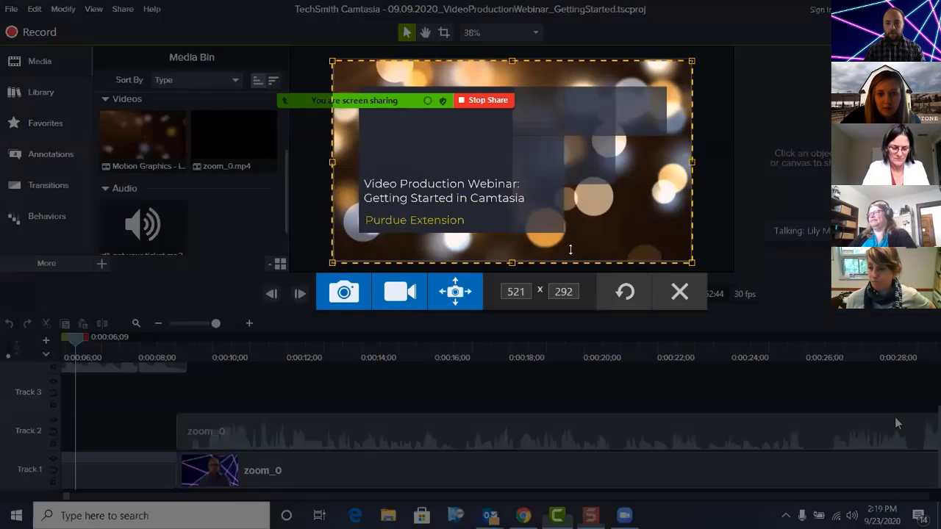
pyautogui.click(343, 292)
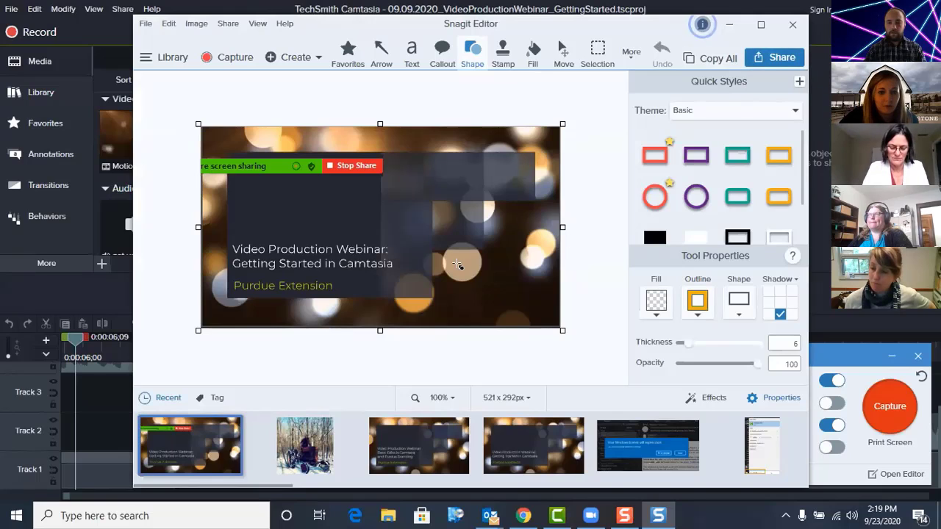
# Step: Start sharing the Snagit capture to a PNG file in the Pictures folder, cancel the save and minimize the editor
pyautogui.click(786, 57)
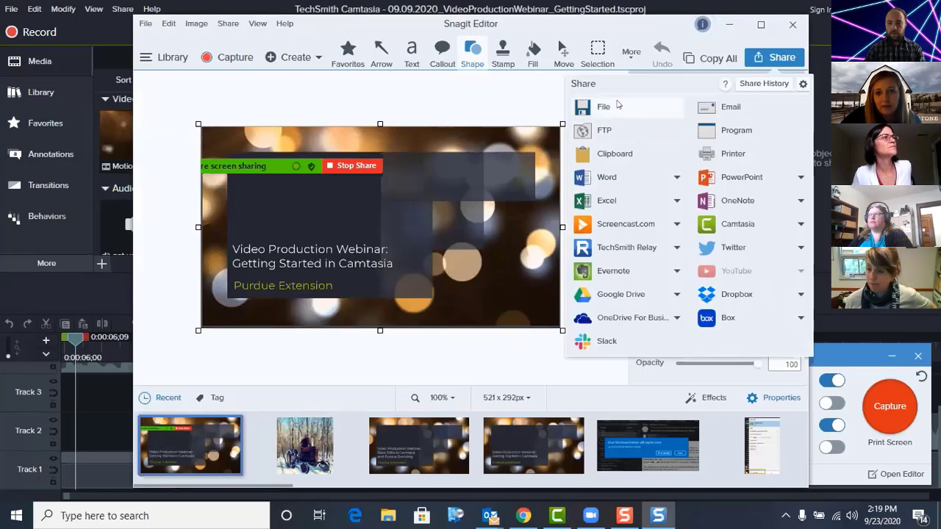
pyautogui.click(618, 106)
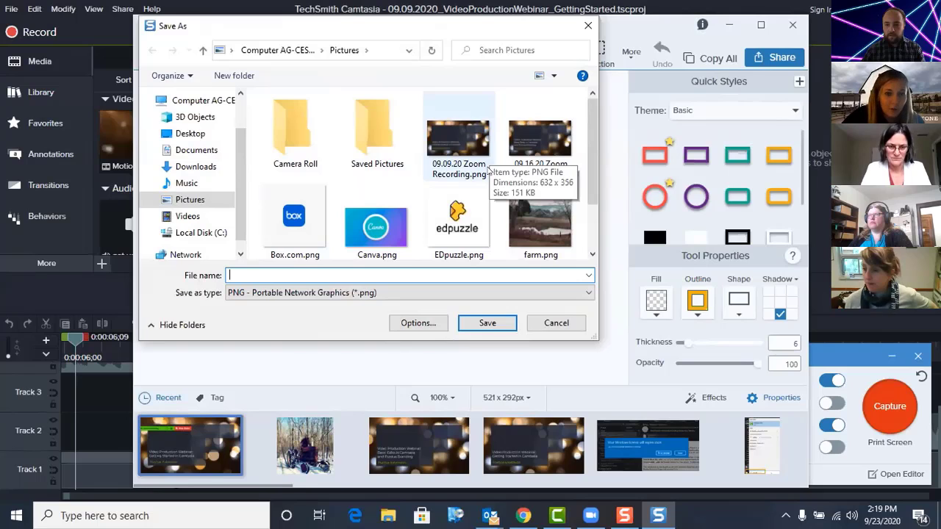
pyautogui.click(556, 323)
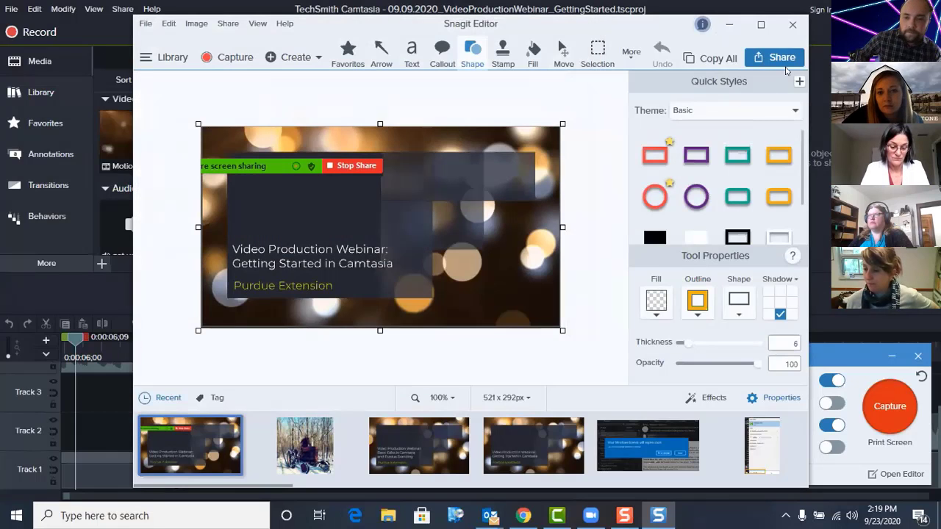
pyautogui.click(726, 28)
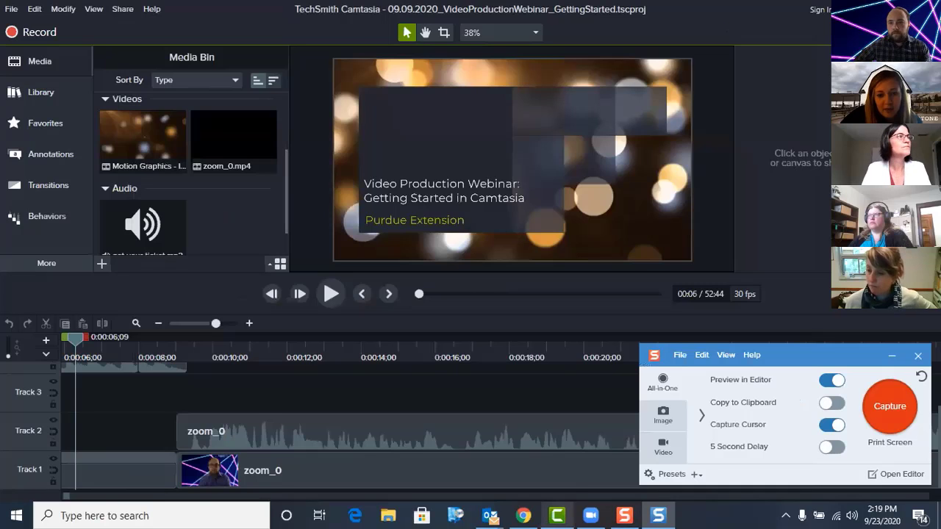
# Step: Return to YouTube Studio in Chrome and upload 09.09.20 Zoom Recording.png from the Pictures folder as the video's thumbnail
pyautogui.click(523, 515)
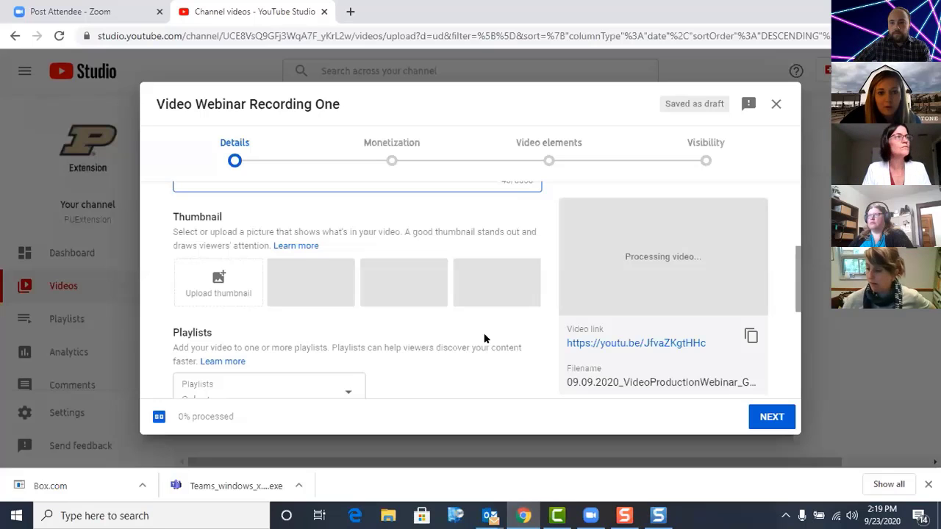
pyautogui.click(226, 291)
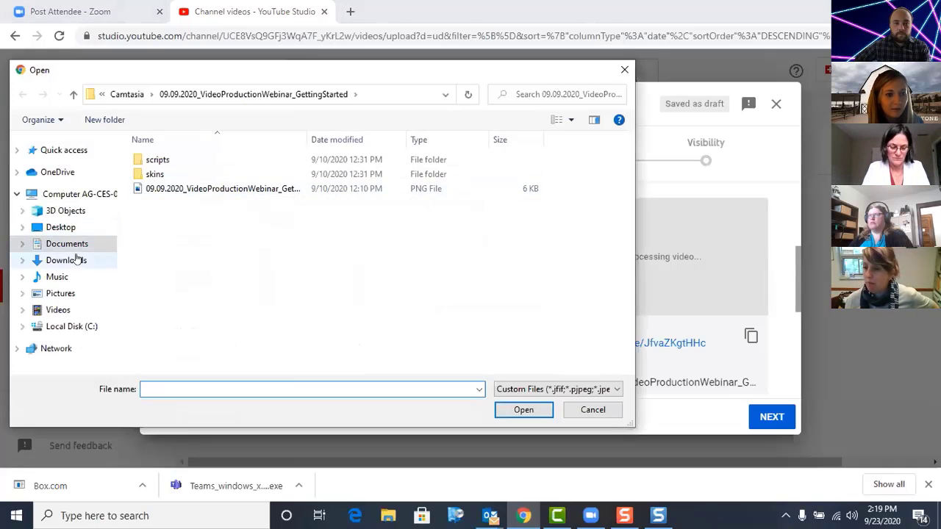
pyautogui.click(60, 293)
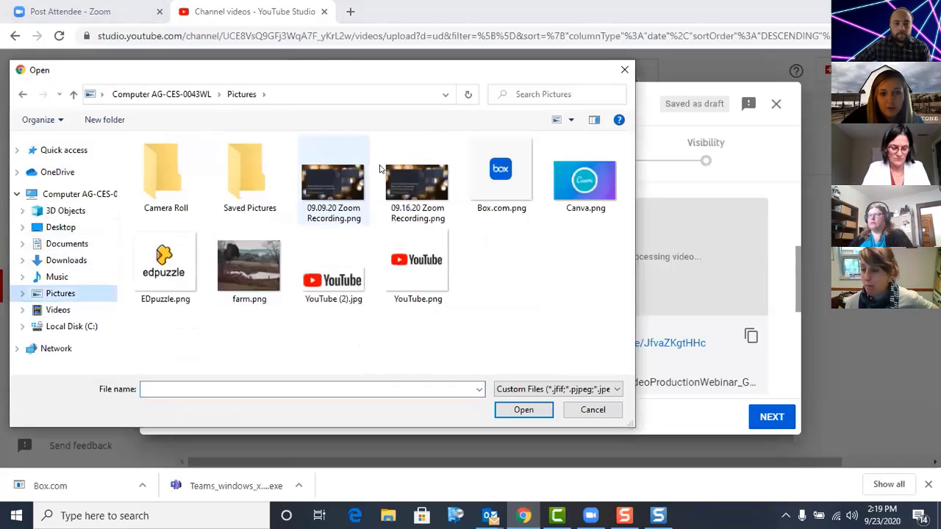
pyautogui.click(331, 177)
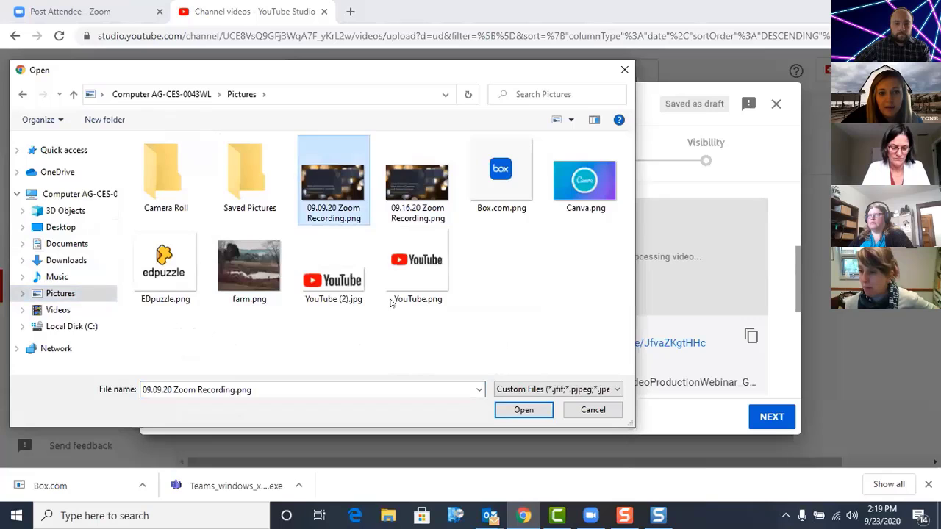
pyautogui.click(523, 410)
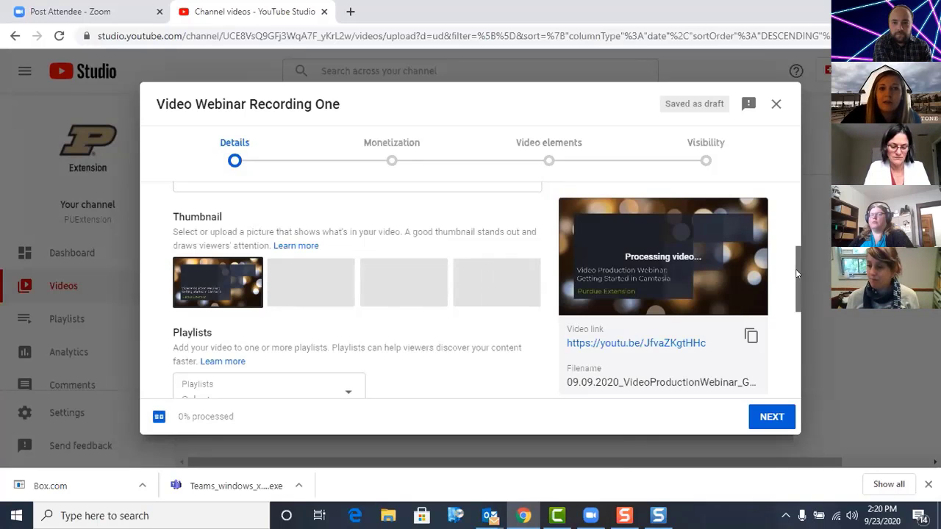
# Step: Assign the video to the Purdue Extension Tech Training playlist
pyautogui.moveTo(796, 274); pyautogui.dragTo(787, 313)
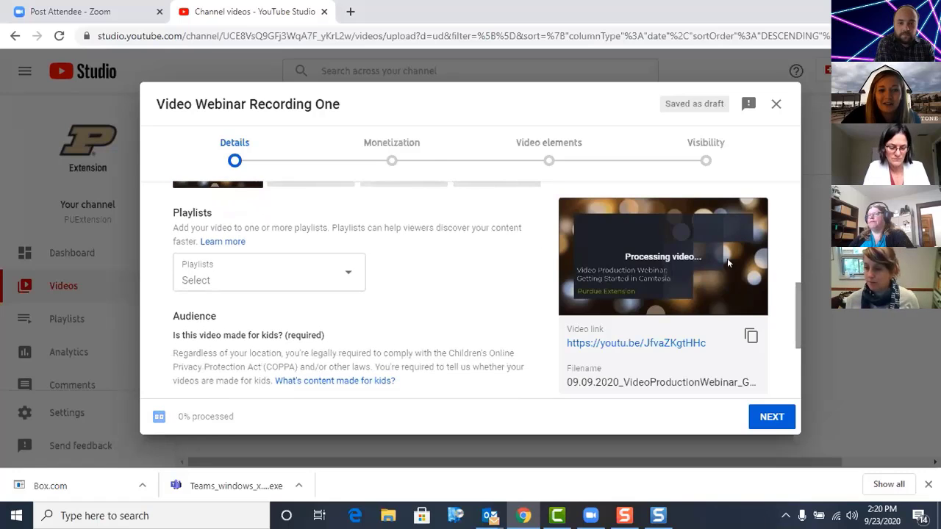
pyautogui.click(327, 274)
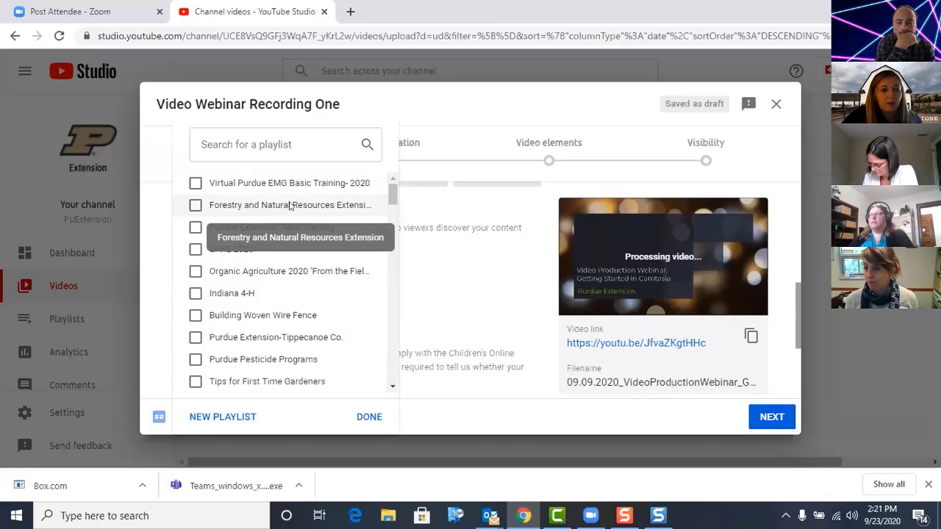
pyautogui.click(195, 229)
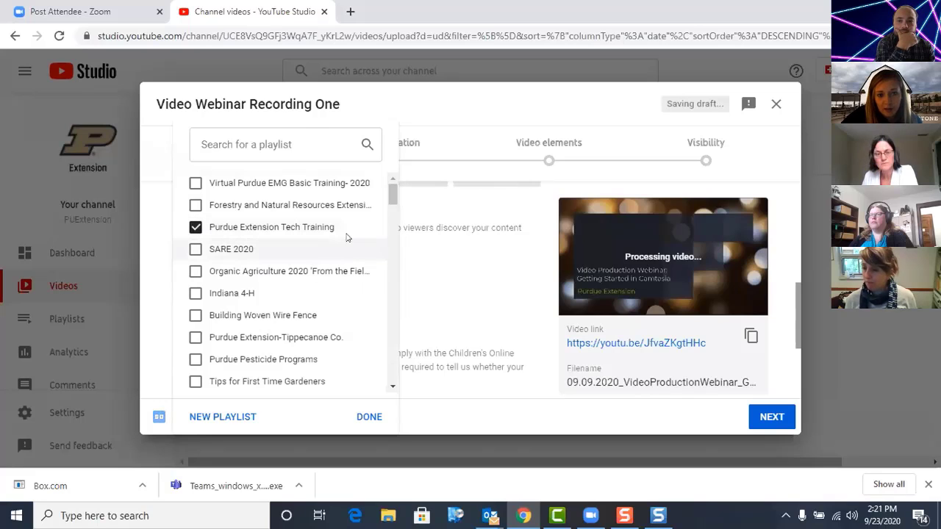
# Step: Review the visibility choices offered for a new playlist, and cancel creating it
pyautogui.click(224, 417)
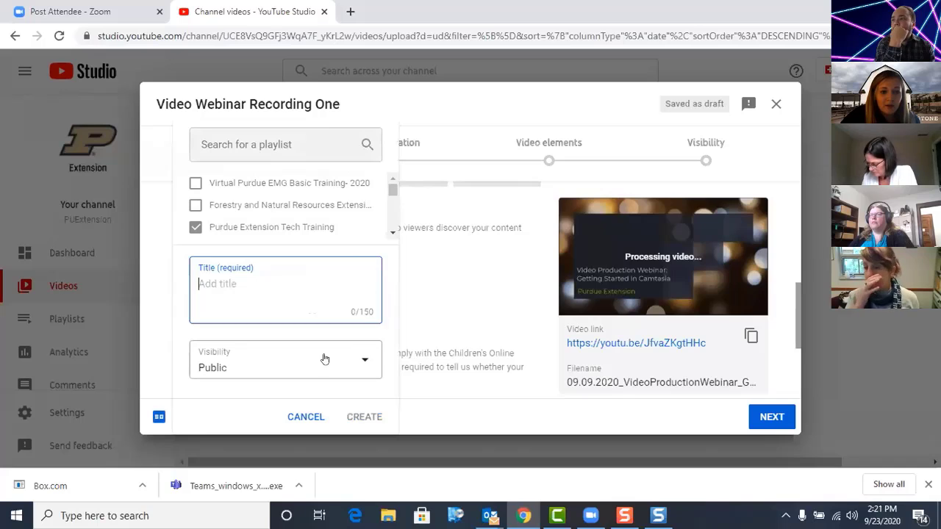
pyautogui.click(260, 369)
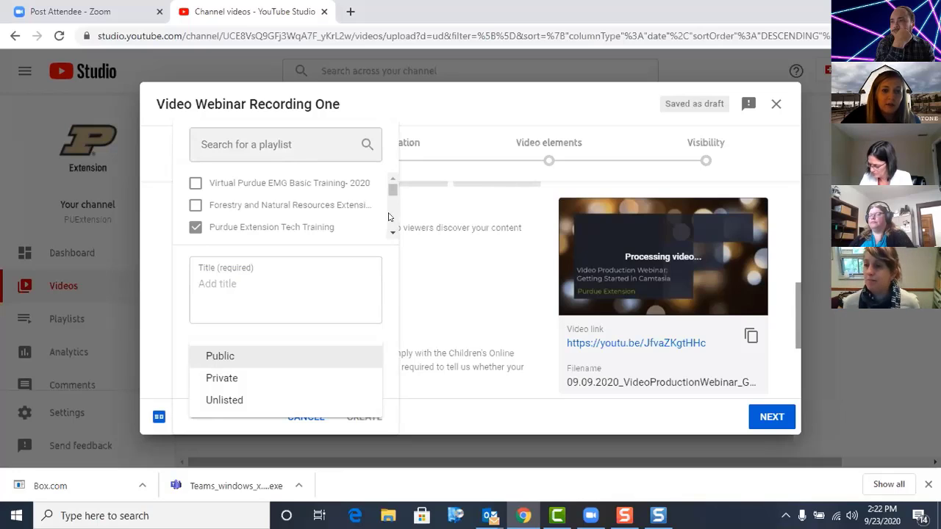
pyautogui.click(384, 264)
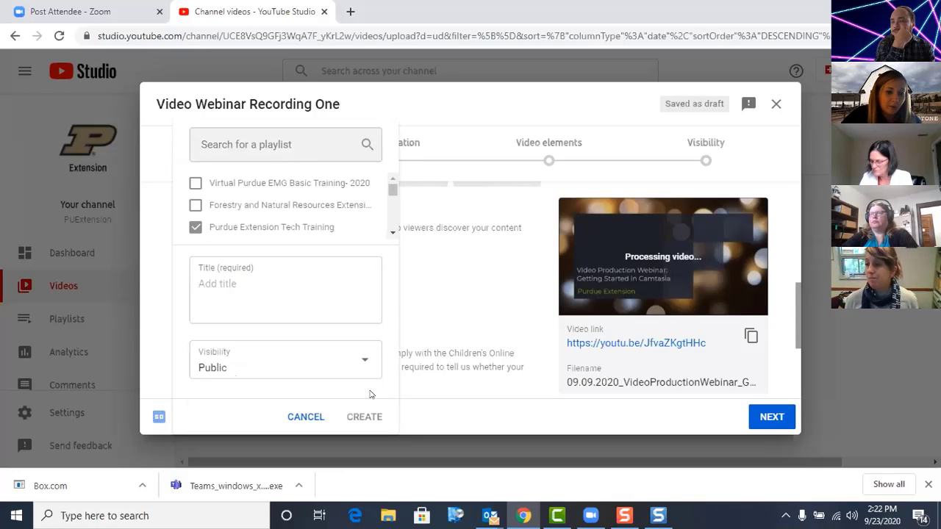
pyautogui.click(305, 416)
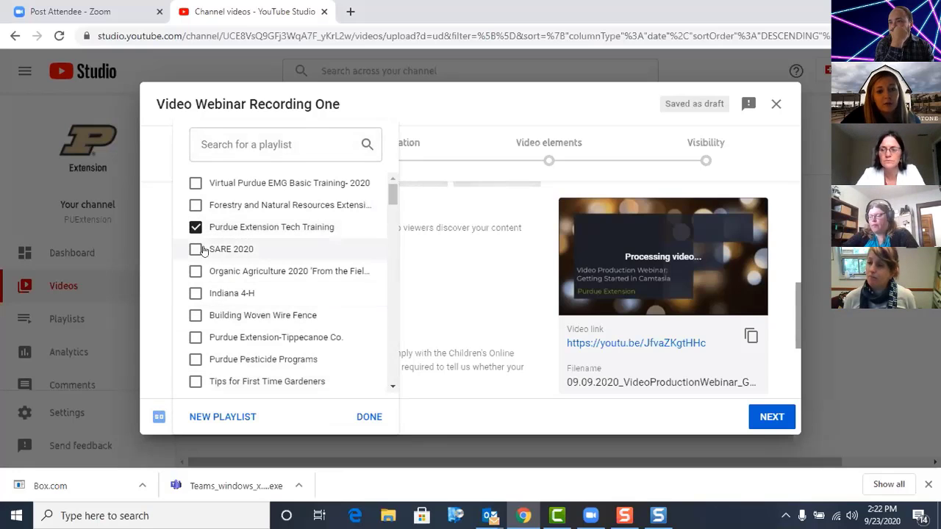
# Step: Also assign the video to the Purdue Extension-Tippecanoe Co. and Building Woven Wire Fence playlists, and confirm the selection
pyautogui.click(193, 331)
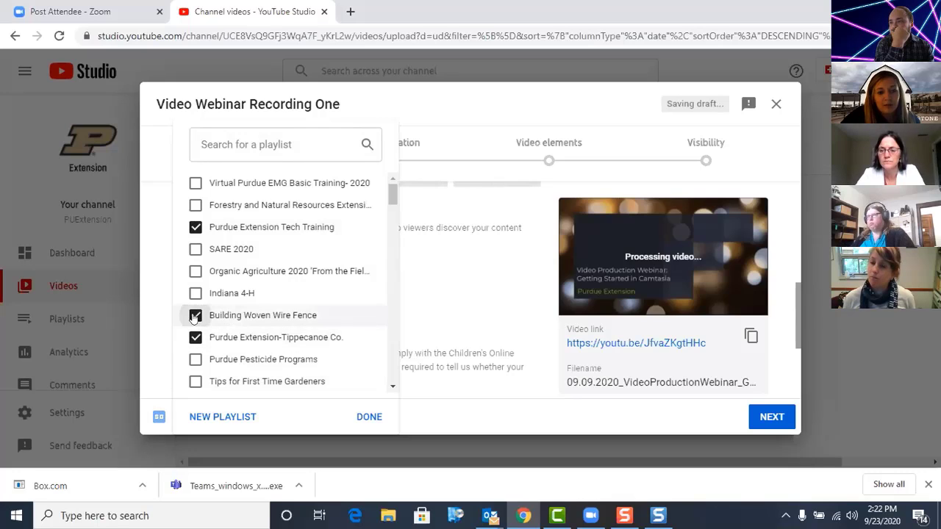
pyautogui.click(365, 416)
# Step: Mark the video as not made for kids and expand the additional detail options
pyautogui.scroll(-2, 344, 348)
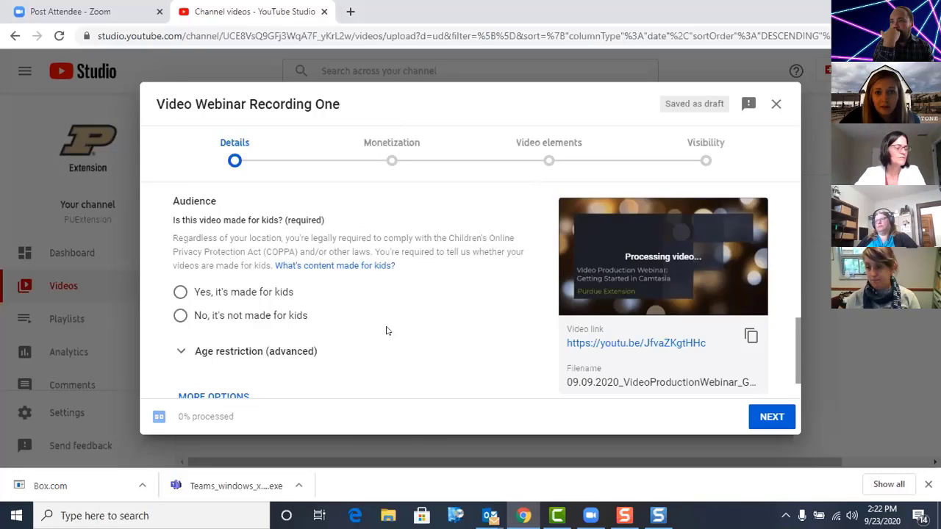
pyautogui.click(177, 317)
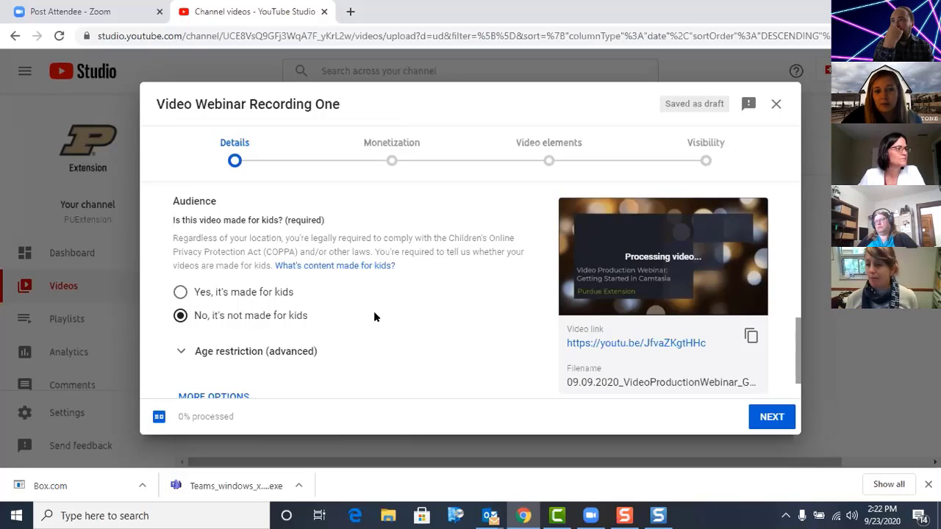
pyautogui.scroll(-1, 425, 331)
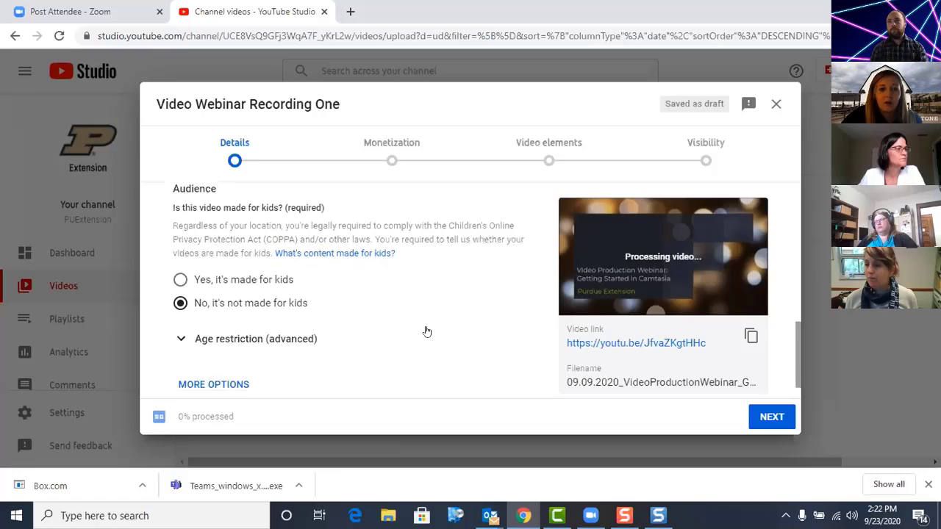
pyautogui.scroll(-1, 427, 331)
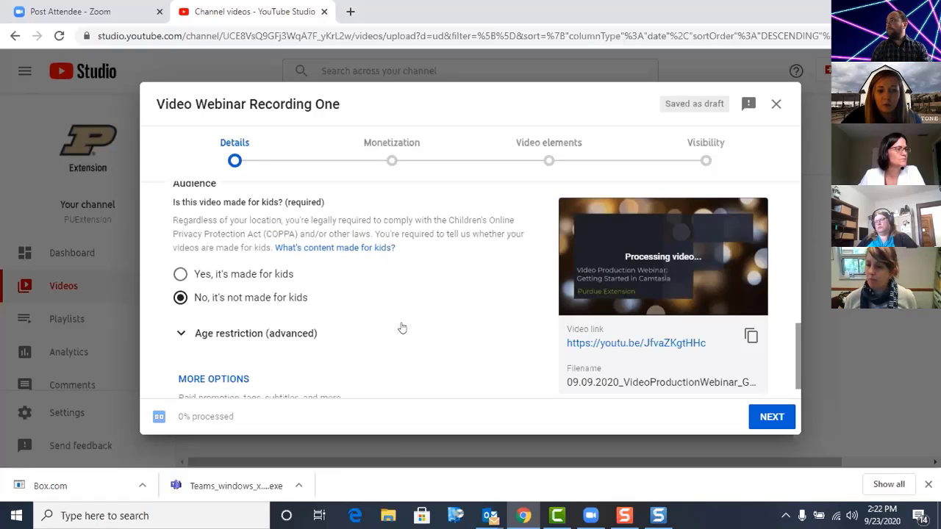
pyautogui.scroll(-2, 401, 327)
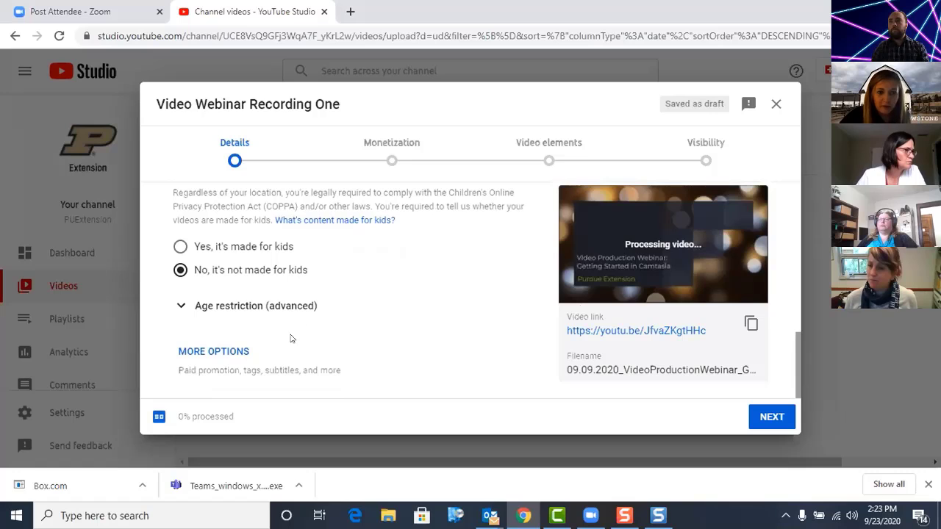
pyautogui.click(218, 351)
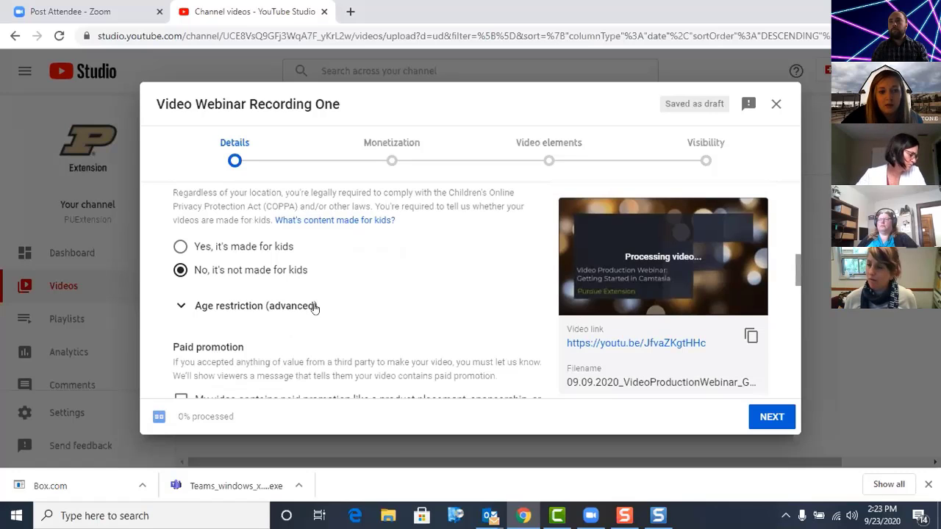
# Step: Examine the paid promotion declaration in the video's additional details
pyautogui.scroll(-3, 317, 300)
pyautogui.scroll(-1, 318, 301)
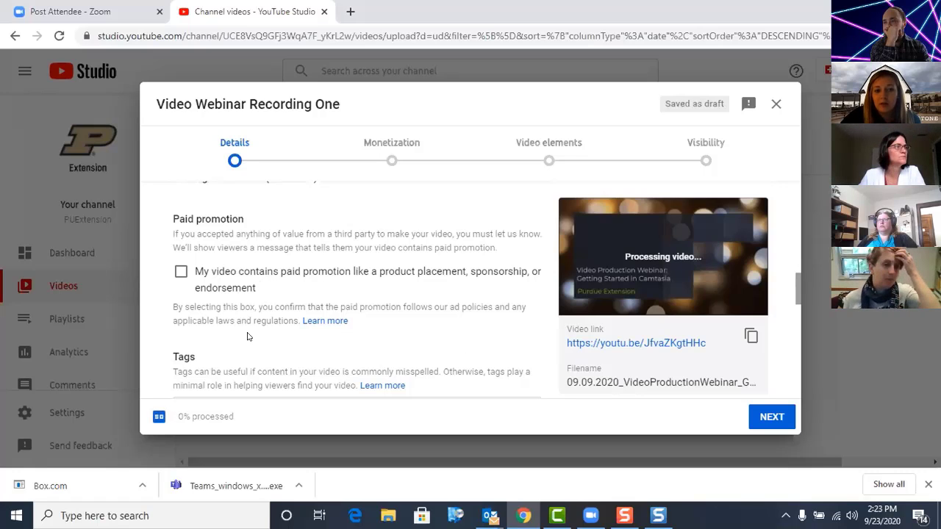
pyautogui.scroll(-1, 323, 331)
pyautogui.scroll(-1, 323, 330)
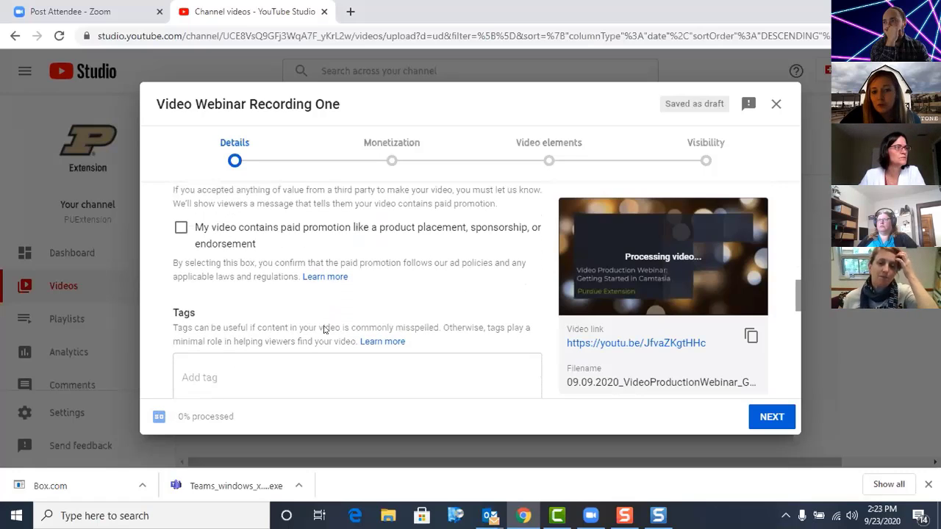
pyautogui.scroll(1, 323, 330)
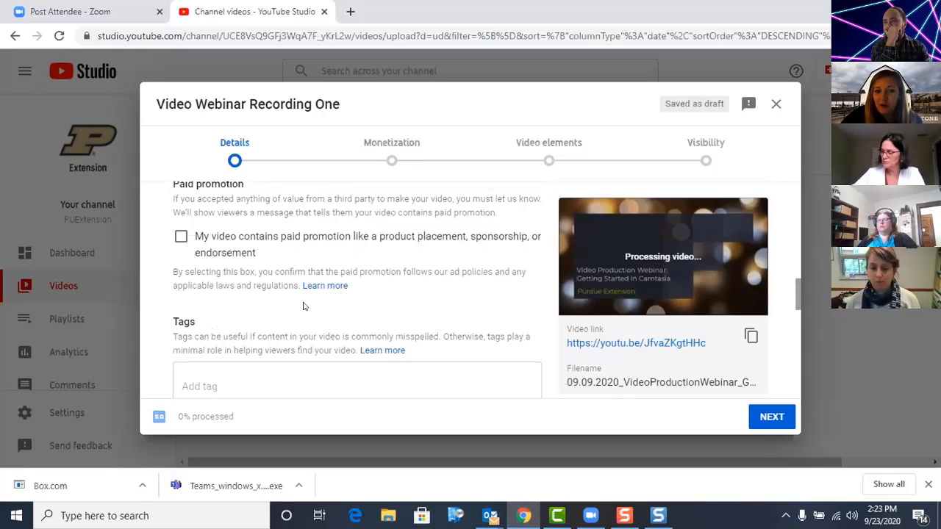
pyautogui.scroll(1, 303, 305)
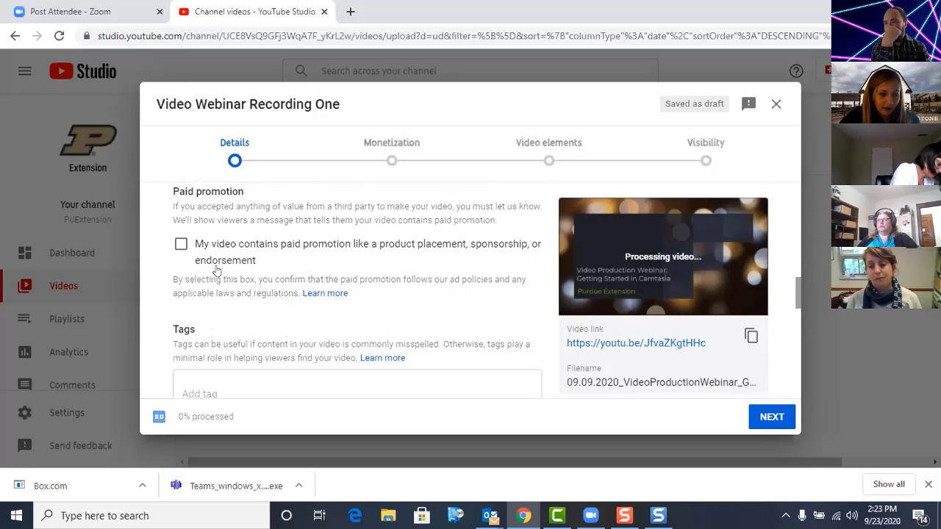
pyautogui.scroll(-1, 315, 301)
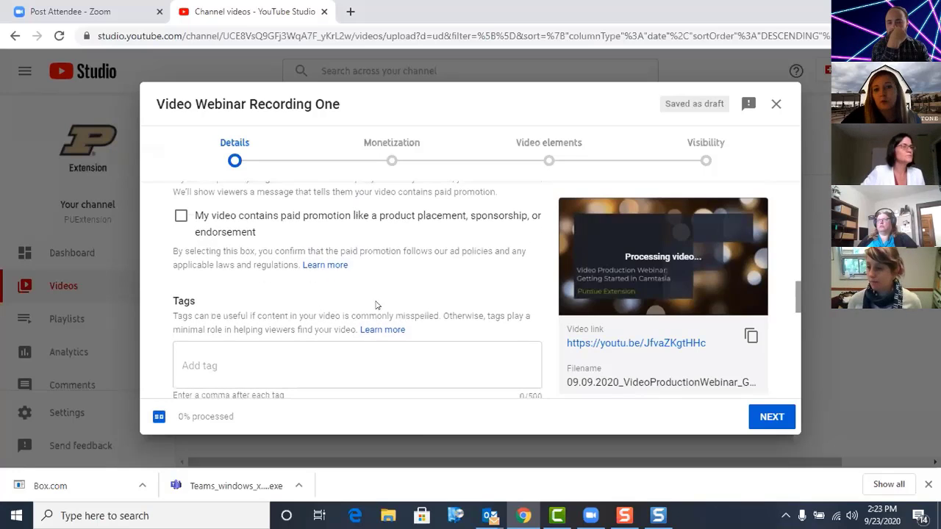
# Step: Add the tag "technology" to the video
pyautogui.scroll(-1, 406, 276)
pyautogui.scroll(-1, 405, 275)
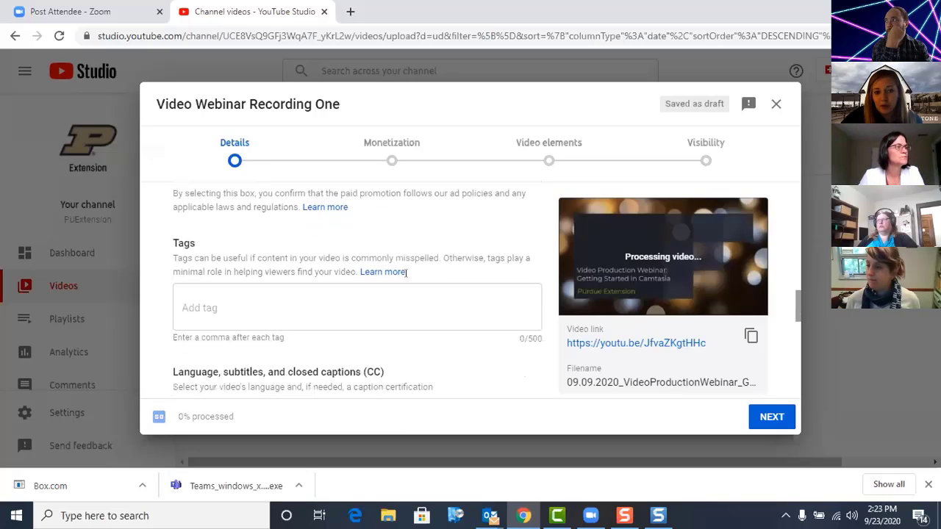
pyautogui.click(231, 305)
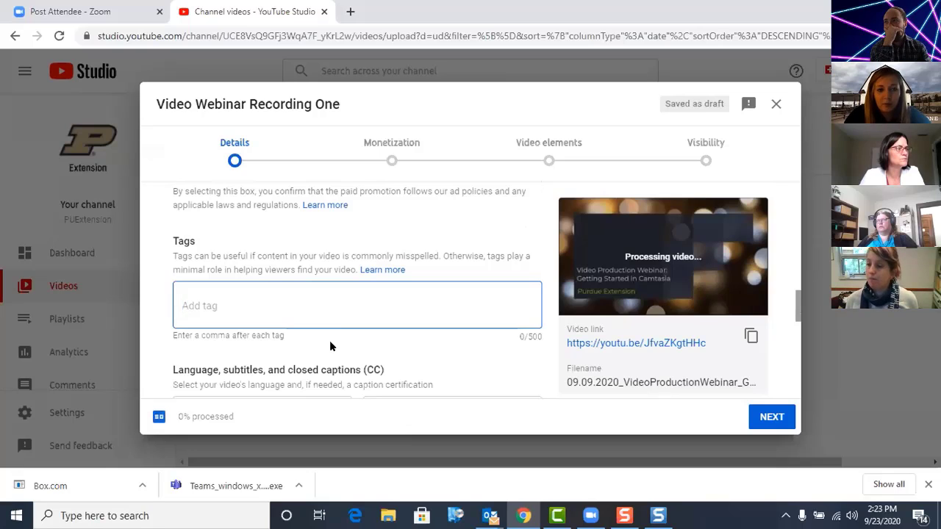
pyautogui.write('t')
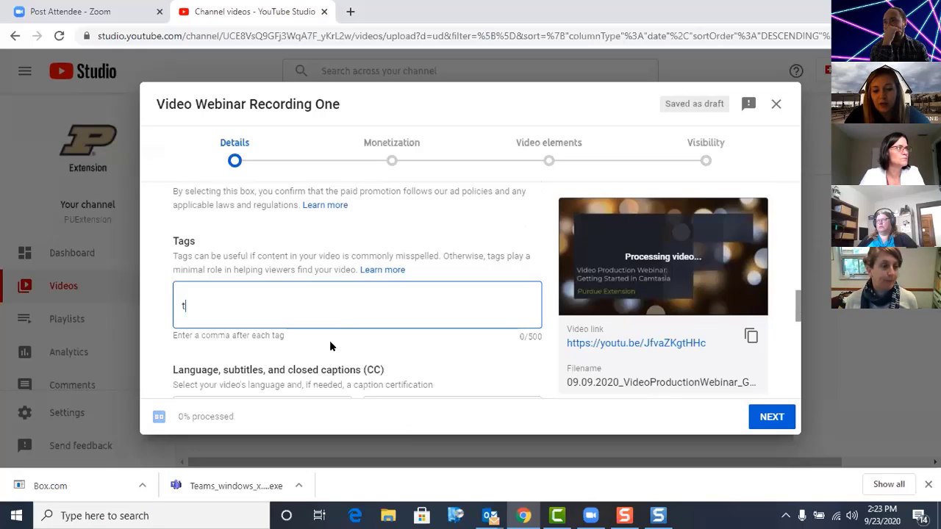
pyautogui.write('echnology,')
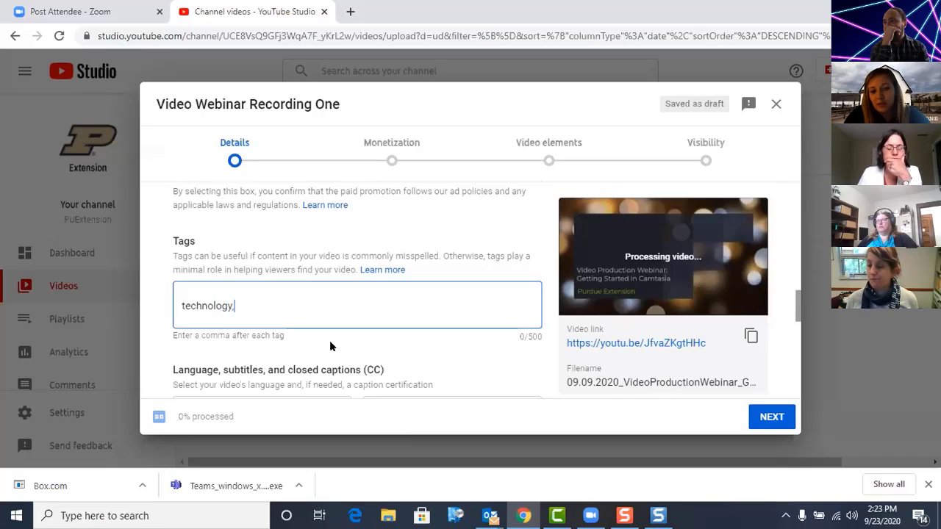
pyautogui.press('Return')
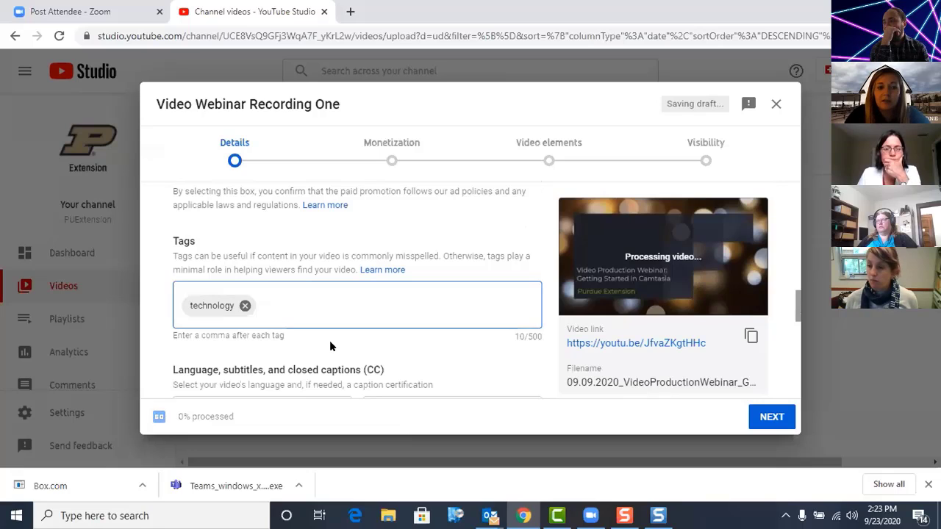
# Step: Add a second tag "webinar" to the video, and remove it again
pyautogui.write('we')
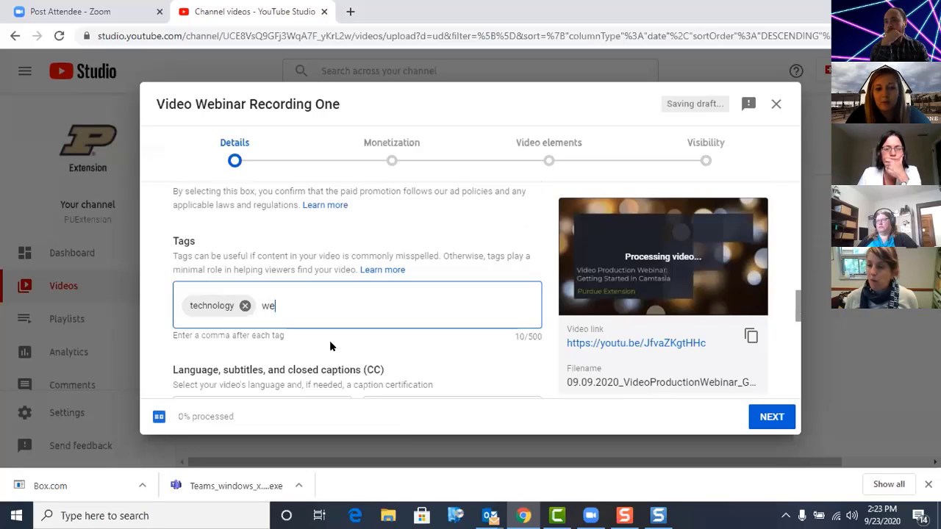
pyautogui.write('binar')
pyautogui.press('Return')
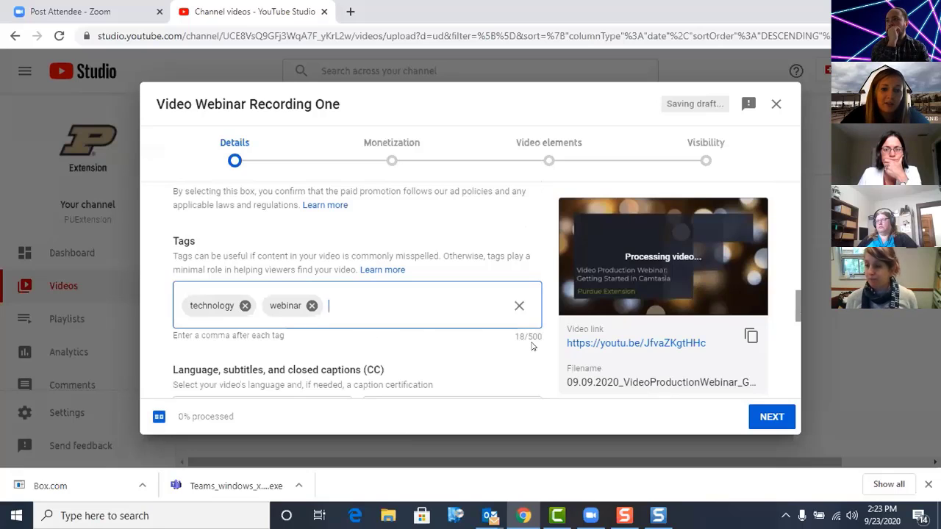
pyautogui.click(311, 306)
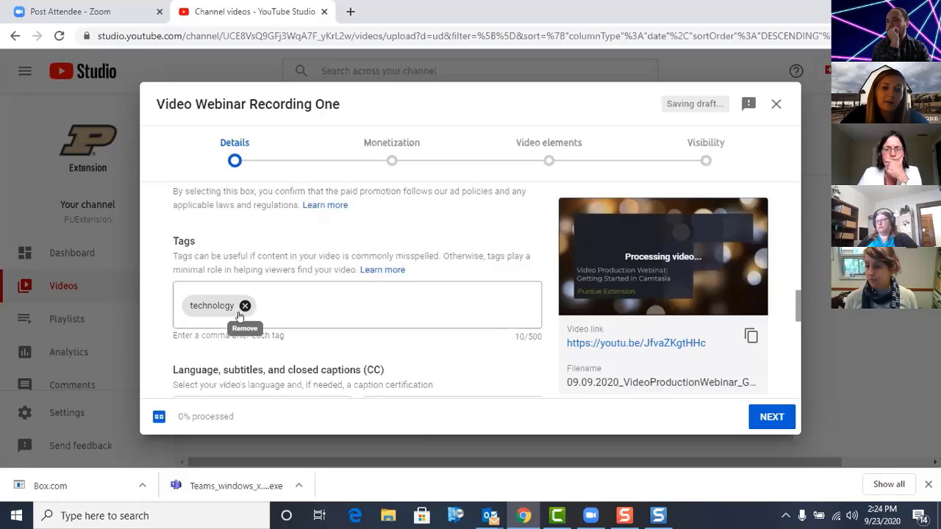
# Step: Review the video's language and subtitle settings, recording date and location, and license and distribution options
pyautogui.scroll(-2, 313, 326)
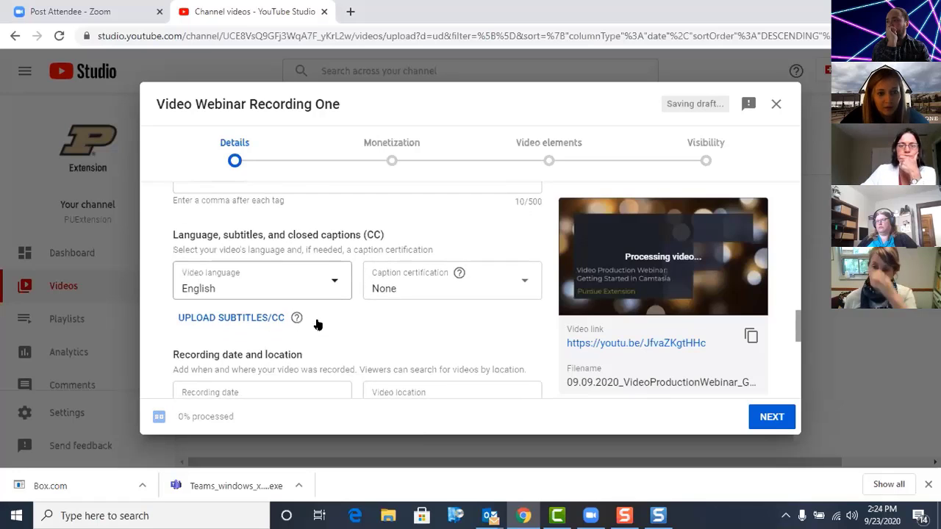
pyautogui.scroll(1, 317, 325)
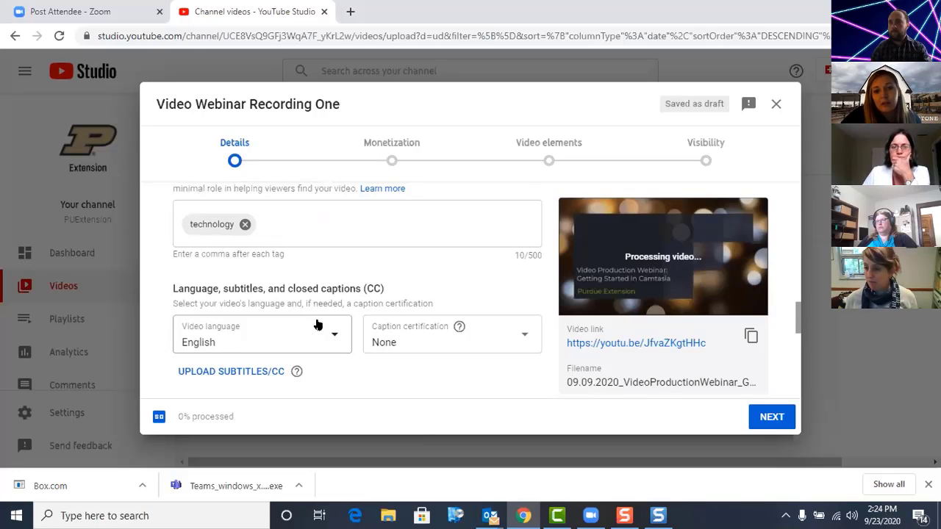
pyautogui.scroll(1, 318, 325)
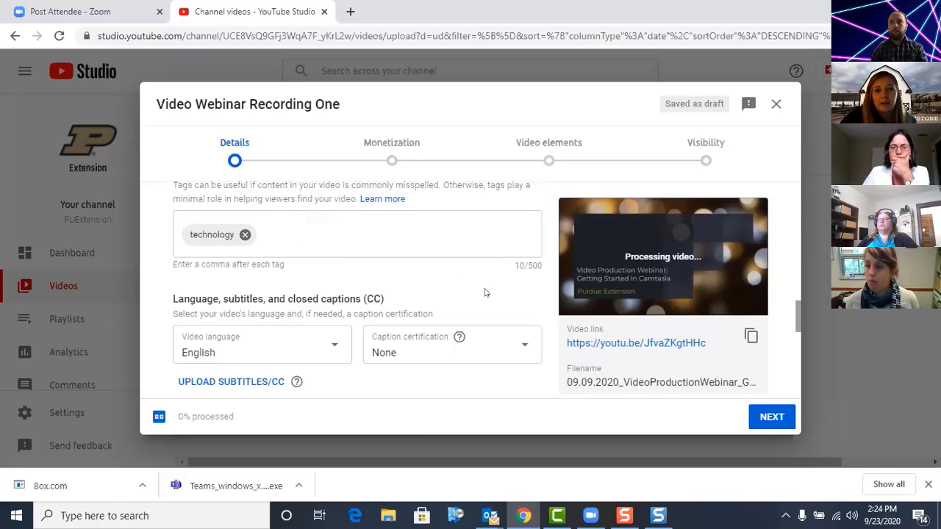
pyautogui.scroll(-1, 397, 282)
pyautogui.scroll(-3, 397, 283)
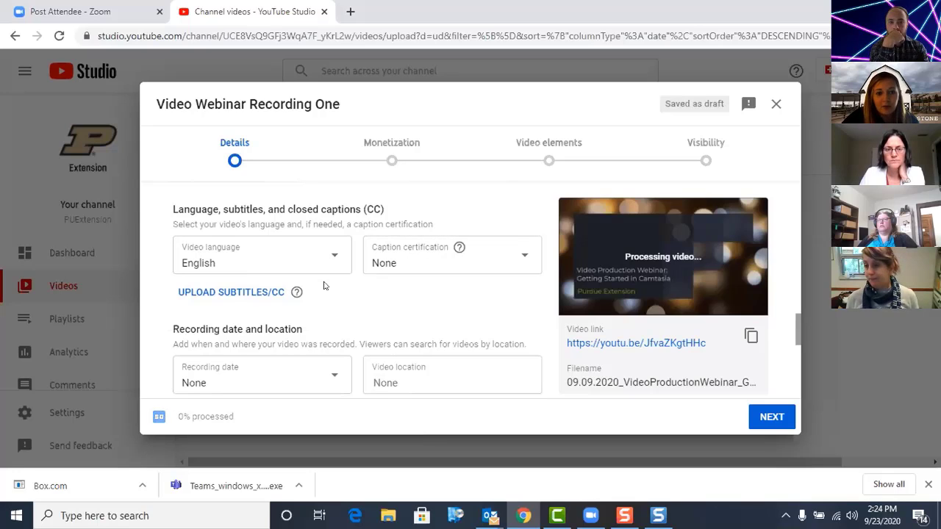
pyautogui.scroll(-1, 364, 307)
pyautogui.scroll(-1, 363, 307)
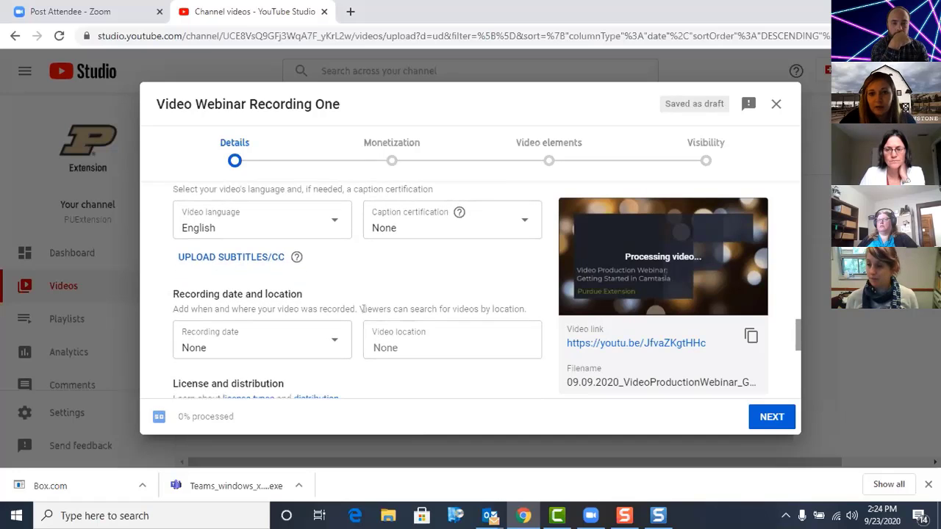
pyautogui.scroll(-3, 390, 337)
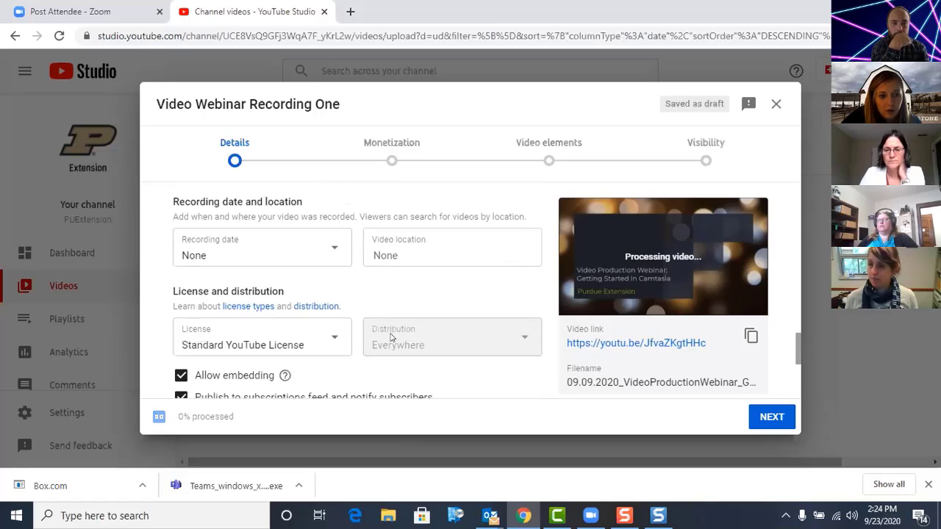
pyautogui.click(297, 251)
pyautogui.click(379, 281)
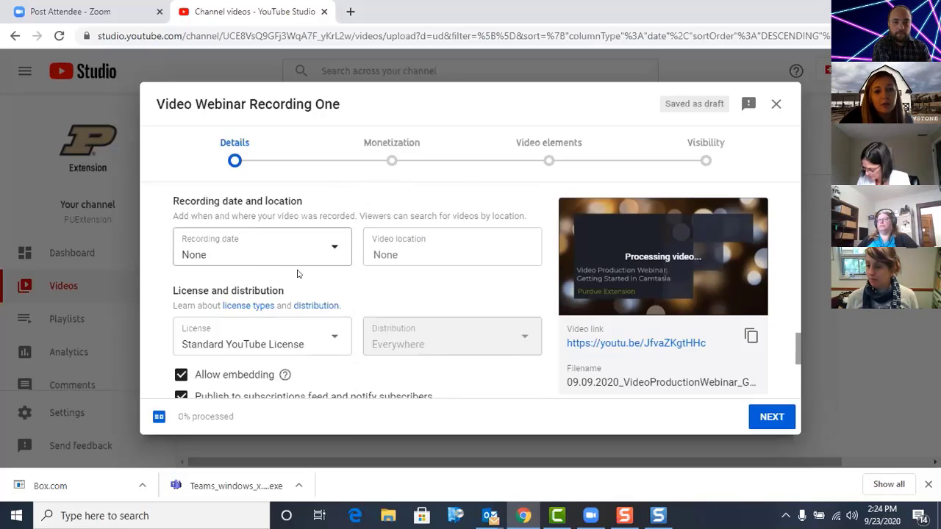
pyautogui.scroll(-1, 248, 299)
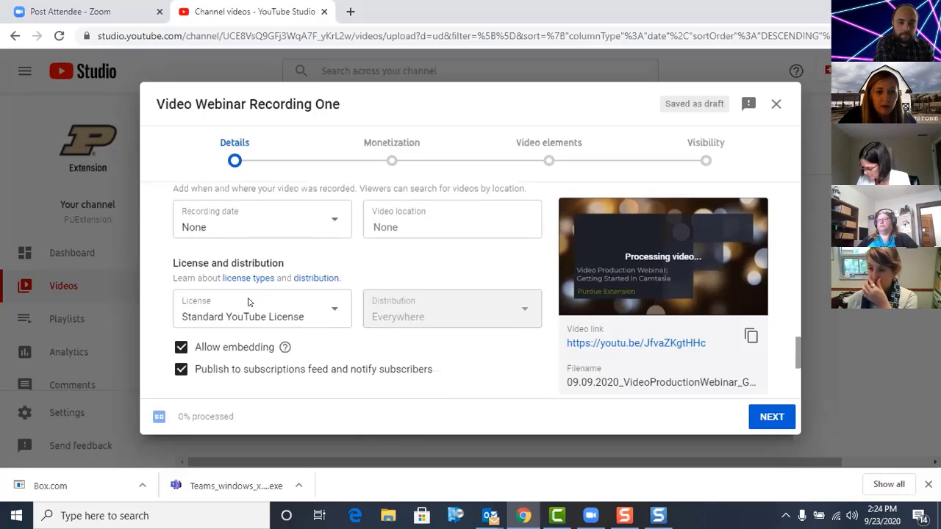
# Step: Review the video's embedding and subscriber notification options, category, and comments and ratings settings
pyautogui.scroll(-1, 248, 302)
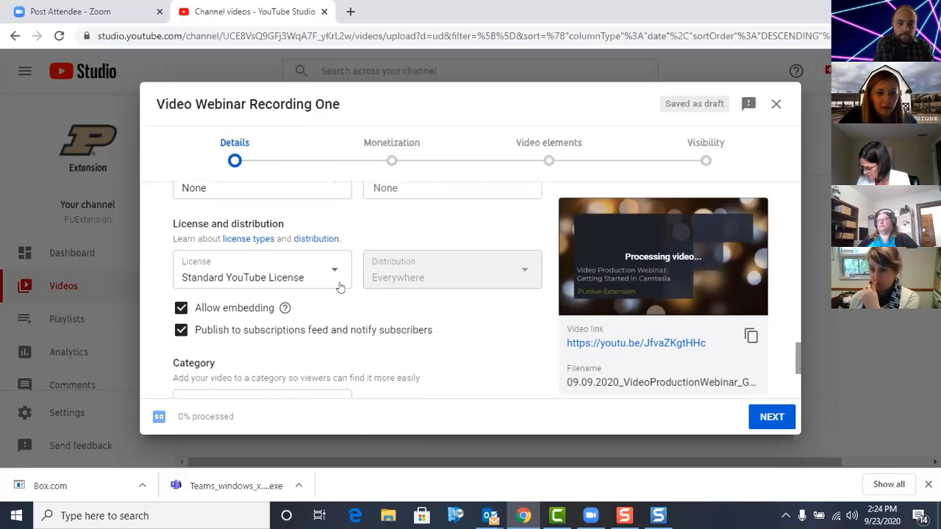
pyautogui.scroll(-1, 367, 345)
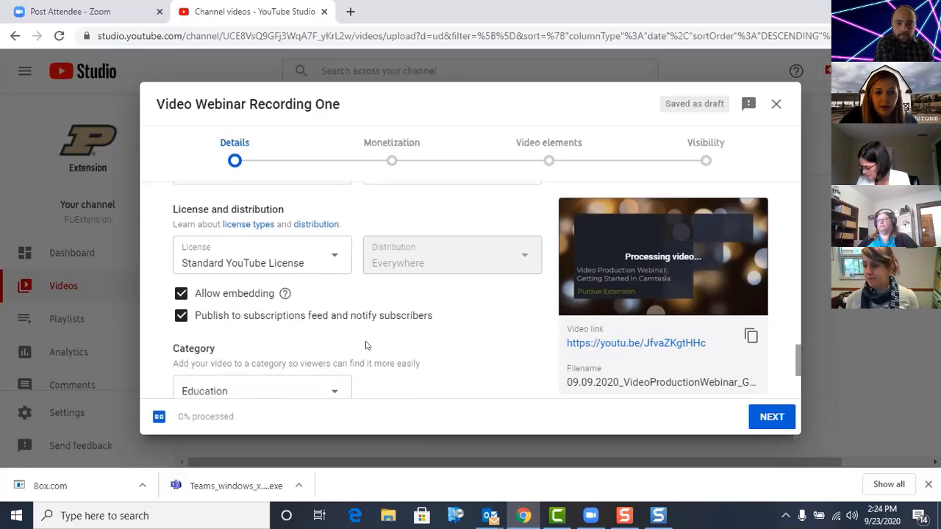
pyautogui.scroll(-2, 366, 345)
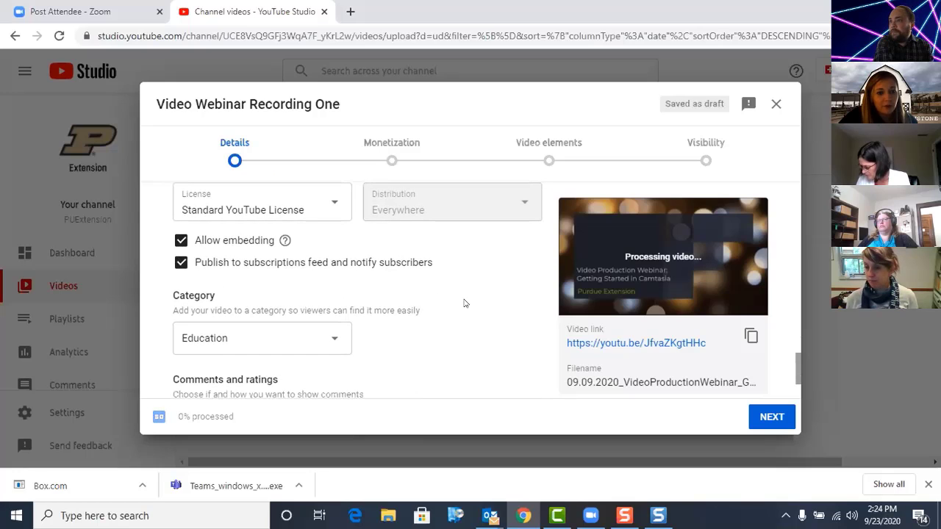
pyautogui.scroll(-1, 464, 303)
pyautogui.scroll(-1, 464, 303)
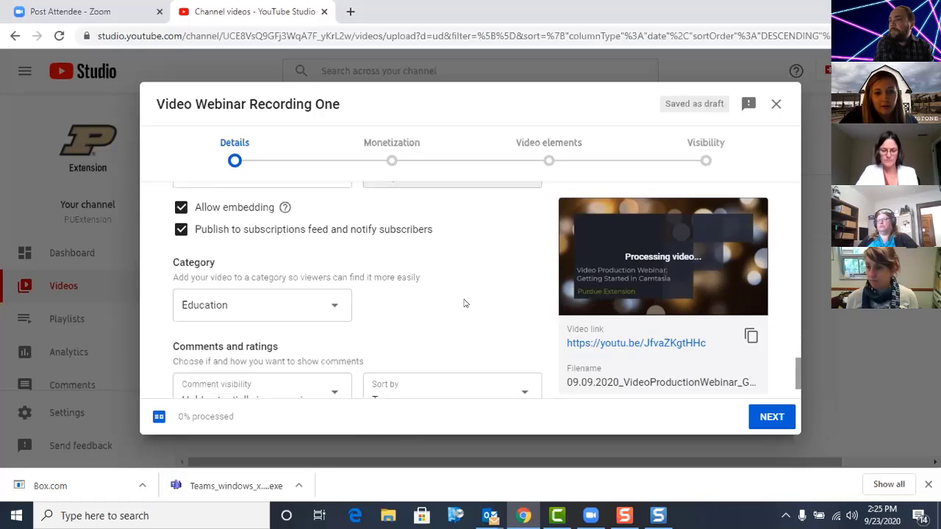
pyautogui.scroll(-1, 463, 302)
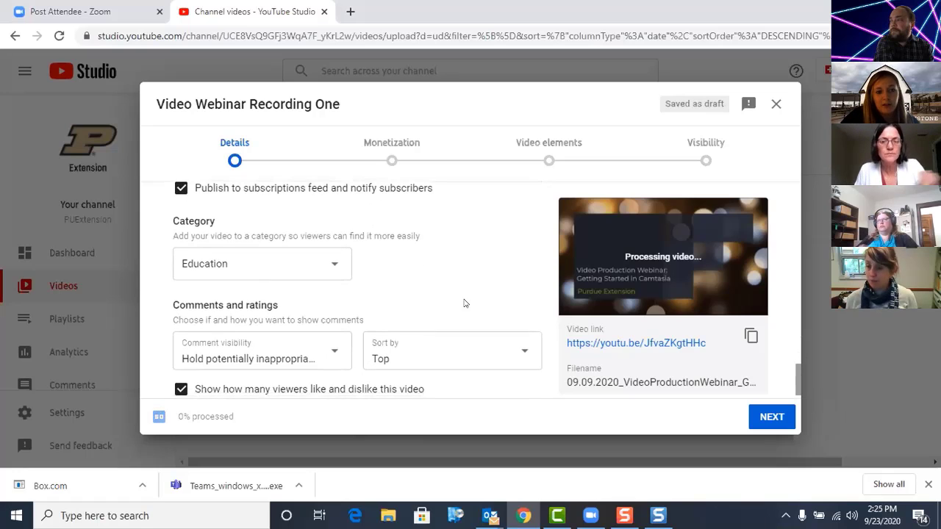
pyautogui.scroll(-1, 412, 316)
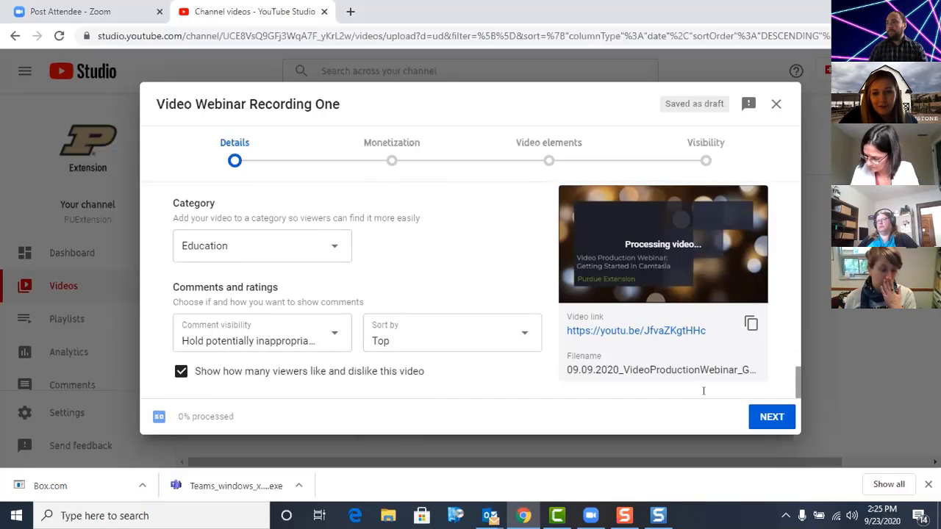
# Step: Proceed to the monetization stage and set the video's monetization to Off
pyautogui.click(770, 417)
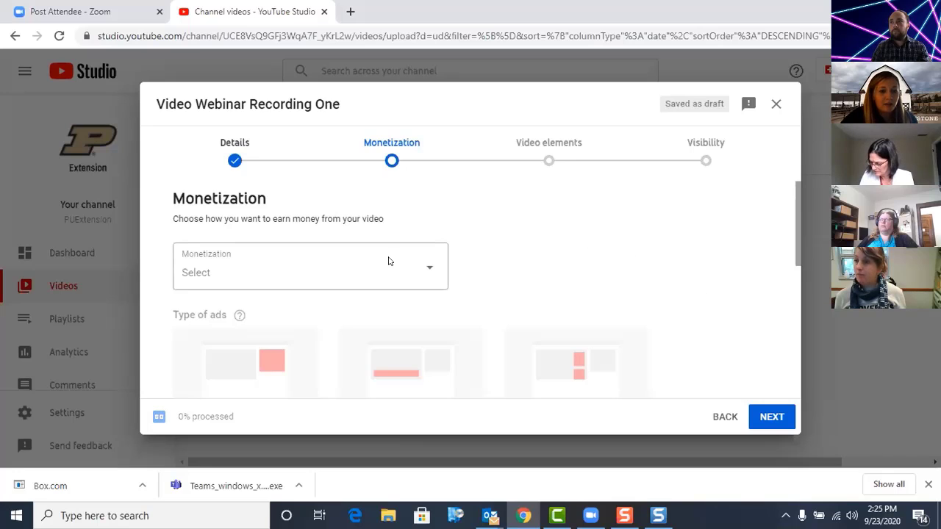
pyautogui.click(427, 268)
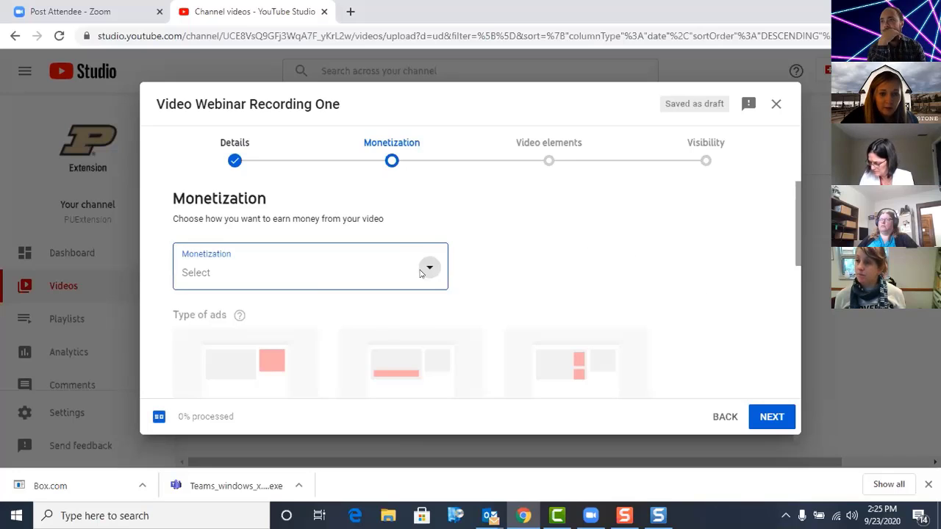
pyautogui.click(196, 294)
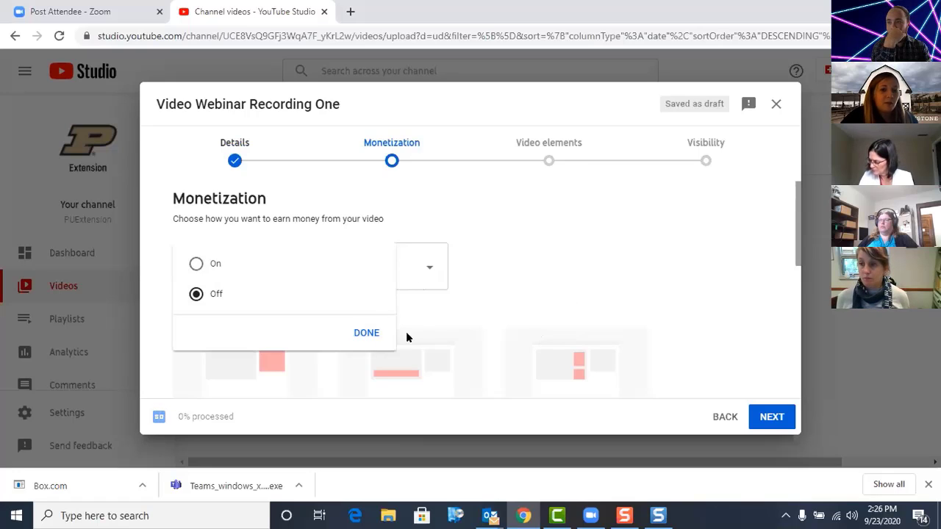
pyautogui.click(367, 334)
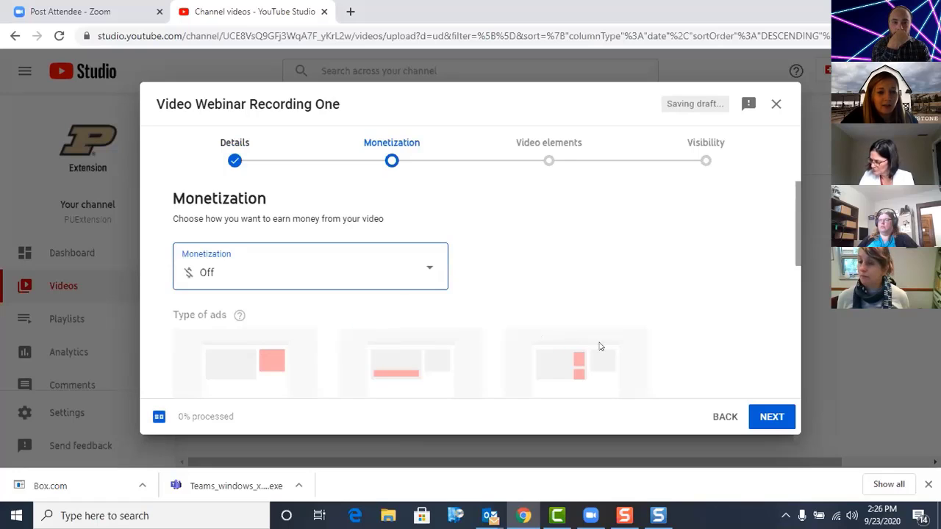
# Step: Advance to the video elements stage and examine the end screen and cards options
pyautogui.click(771, 418)
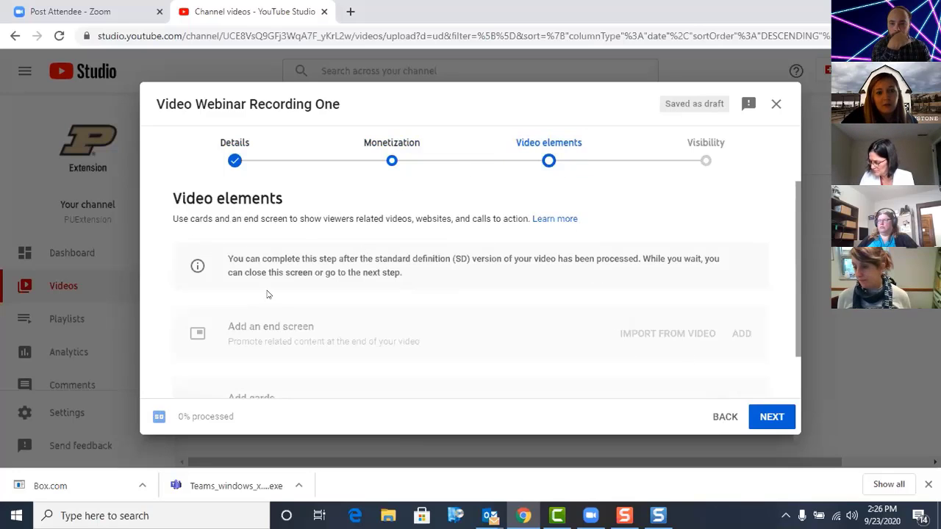
pyautogui.scroll(-1, 305, 330)
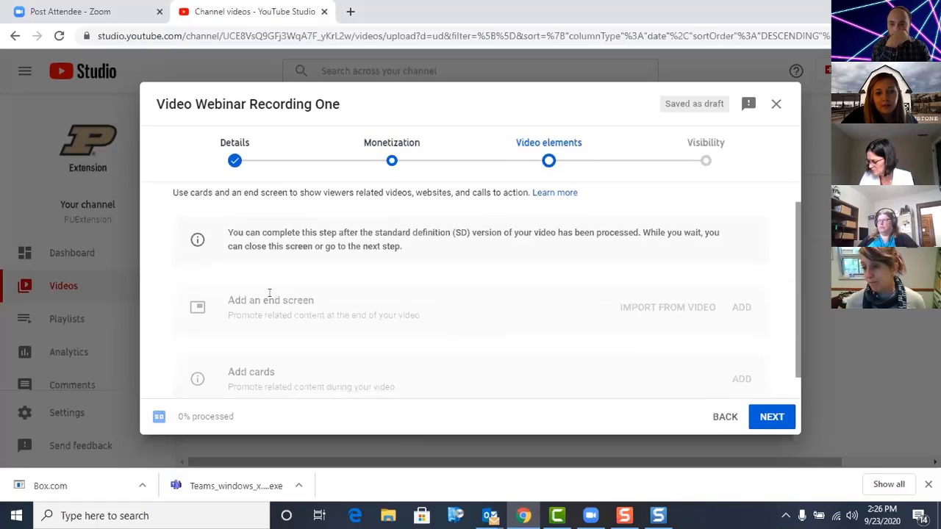
pyautogui.scroll(-1, 291, 328)
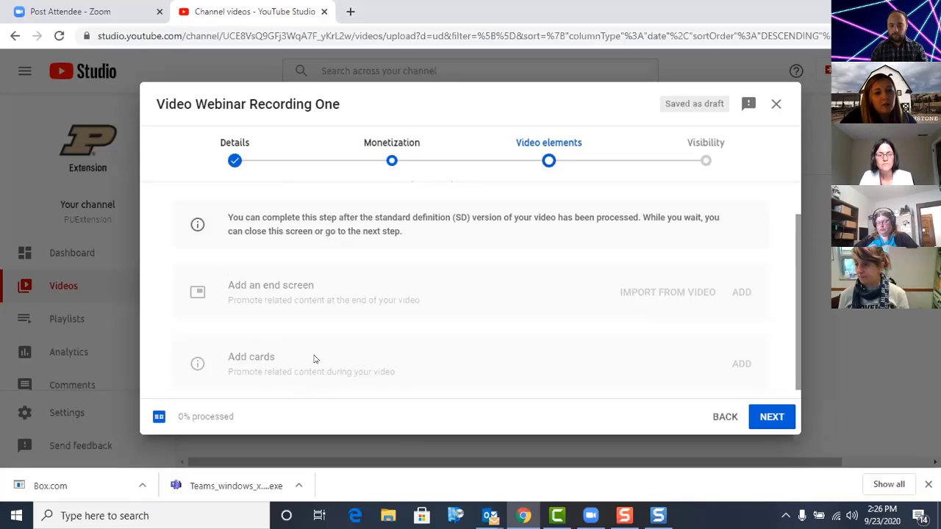
pyautogui.scroll(-1, 313, 359)
pyautogui.scroll(1, 313, 359)
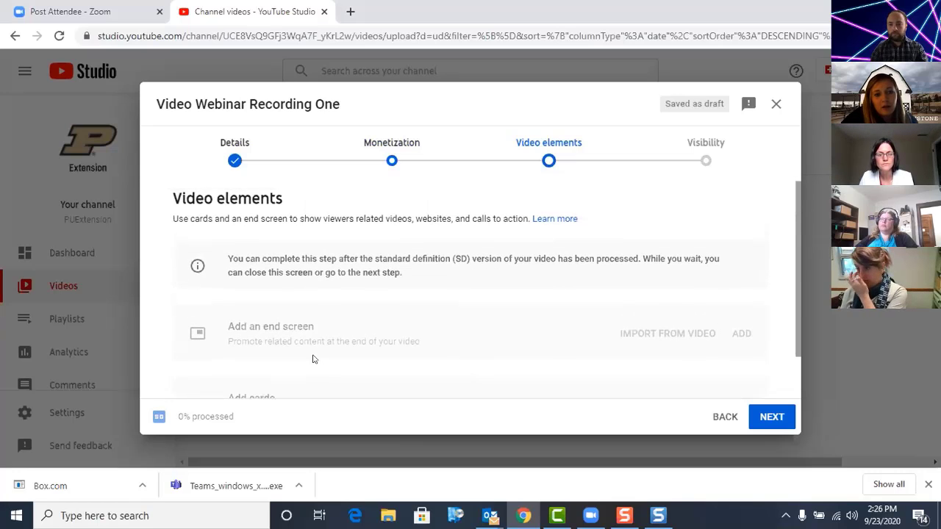
pyautogui.scroll(-1, 347, 336)
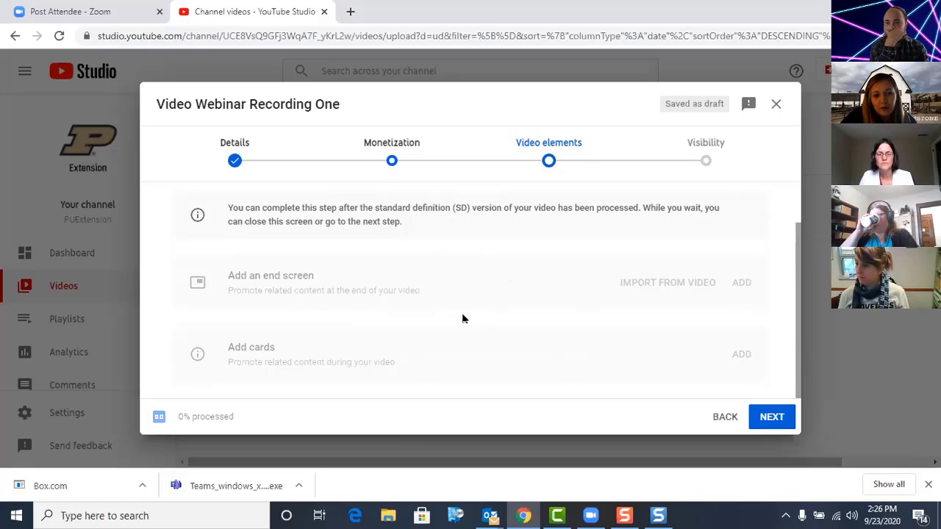
# Step: Advance to the visibility stage and review the private, unlisted, public, Premiere and schedule options
pyautogui.click(769, 419)
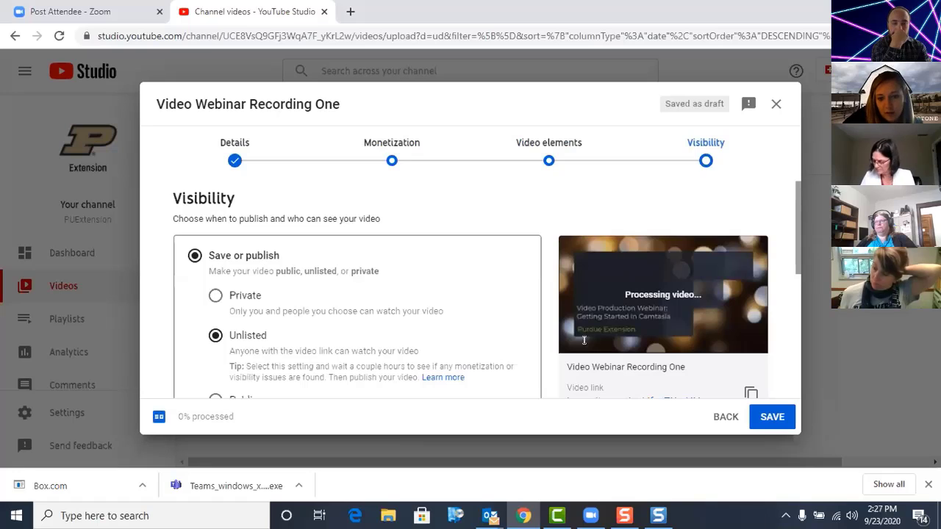
pyautogui.scroll(-1, 584, 340)
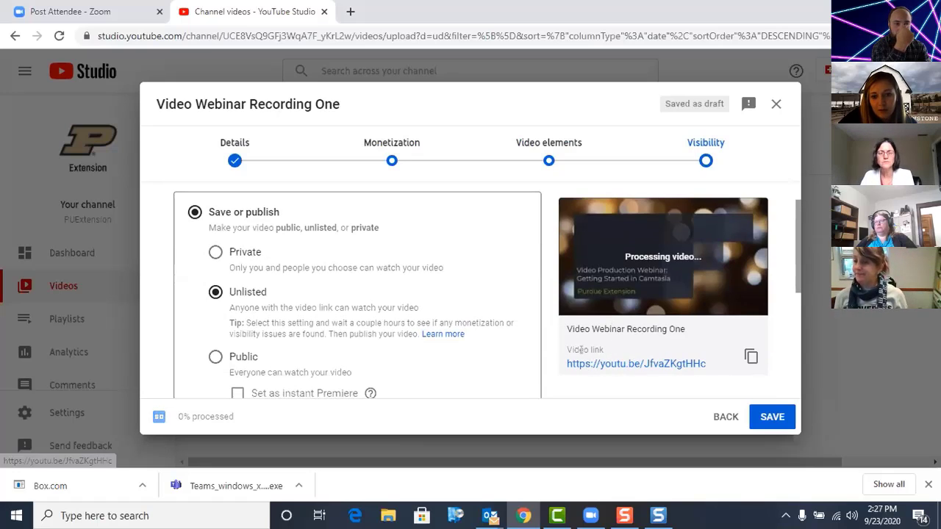
pyautogui.scroll(-1, 398, 318)
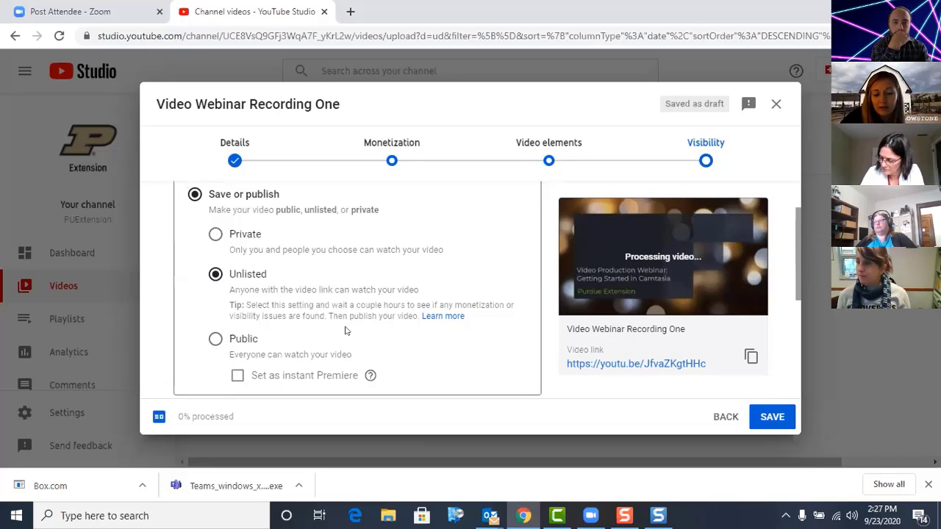
pyautogui.scroll(-1, 345, 331)
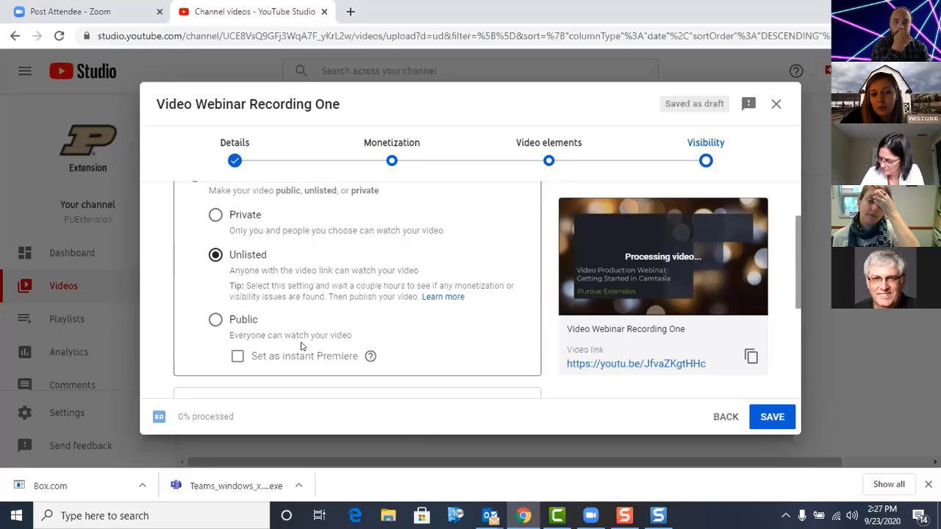
pyautogui.scroll(-1, 302, 346)
pyautogui.scroll(1, 302, 346)
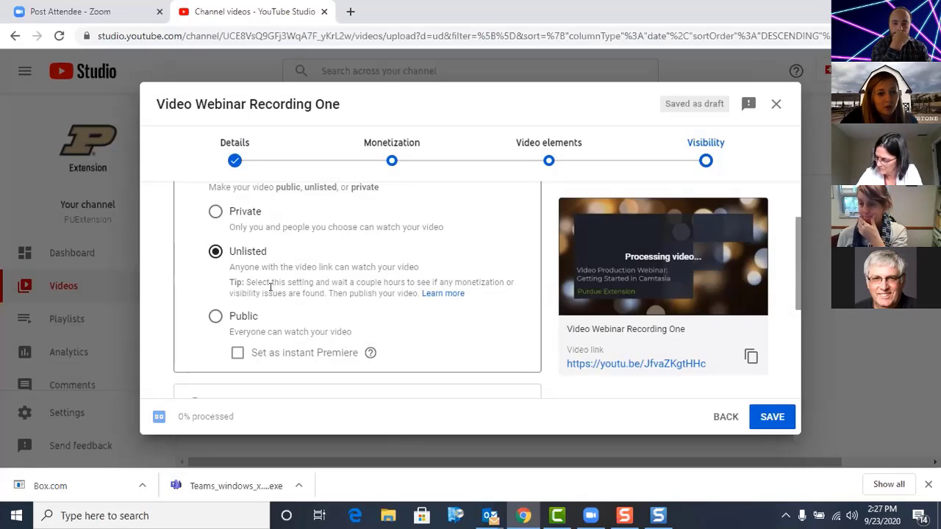
pyautogui.scroll(-3, 324, 302)
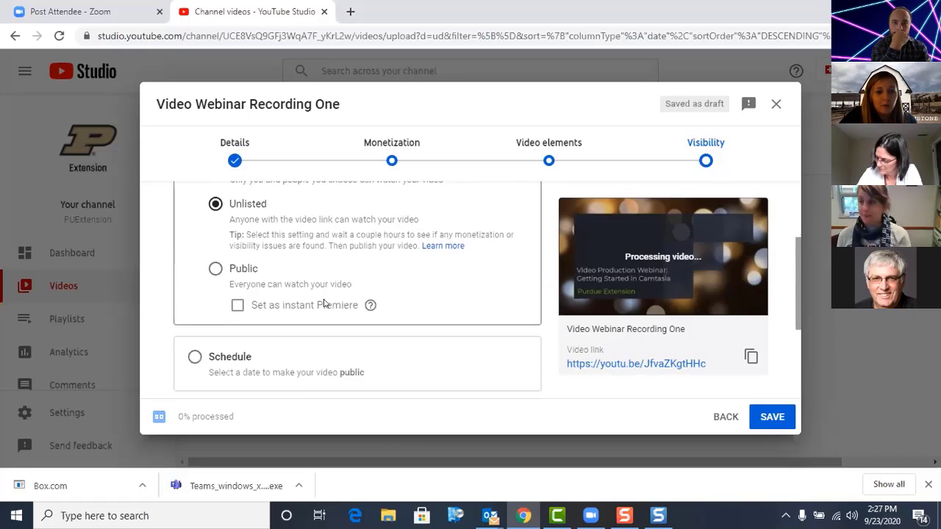
pyautogui.scroll(-1, 323, 302)
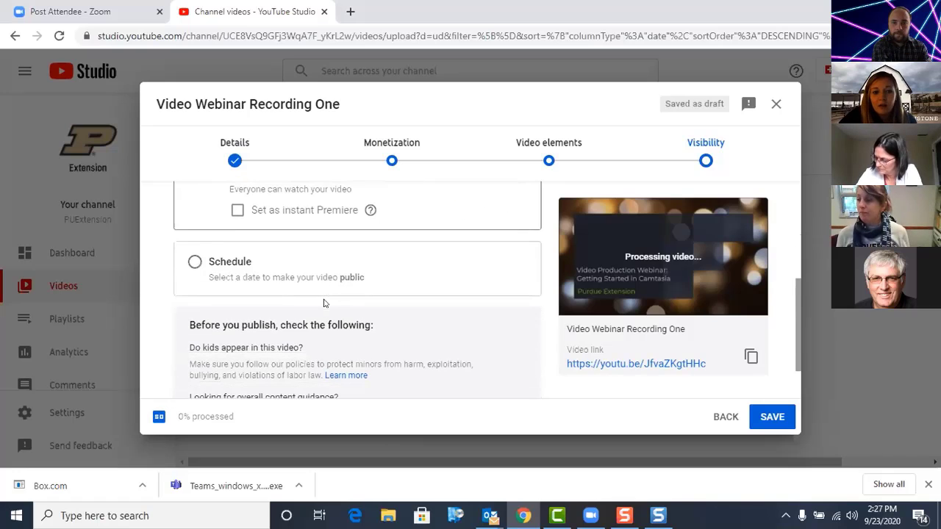
# Step: Switch the video to scheduled publishing and review its date and time options and the pre-publish checks
pyautogui.click(194, 262)
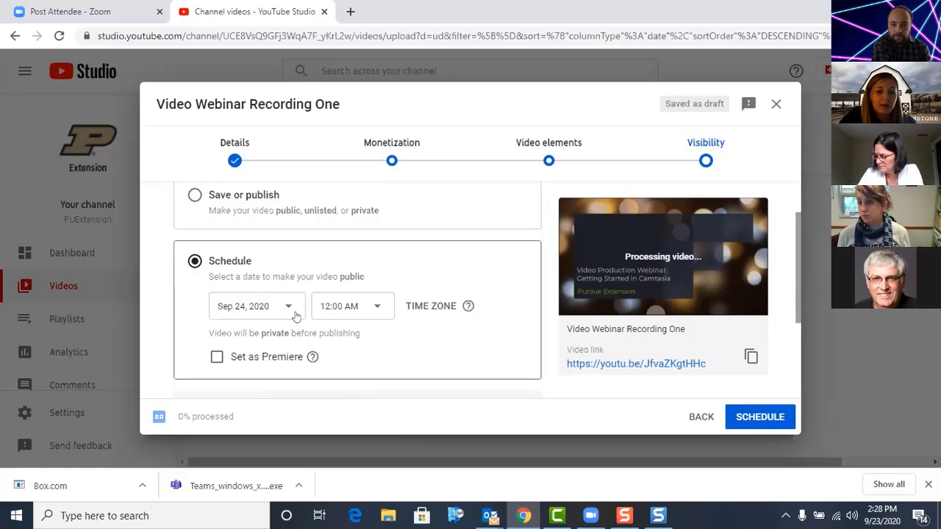
pyautogui.scroll(-3, 360, 329)
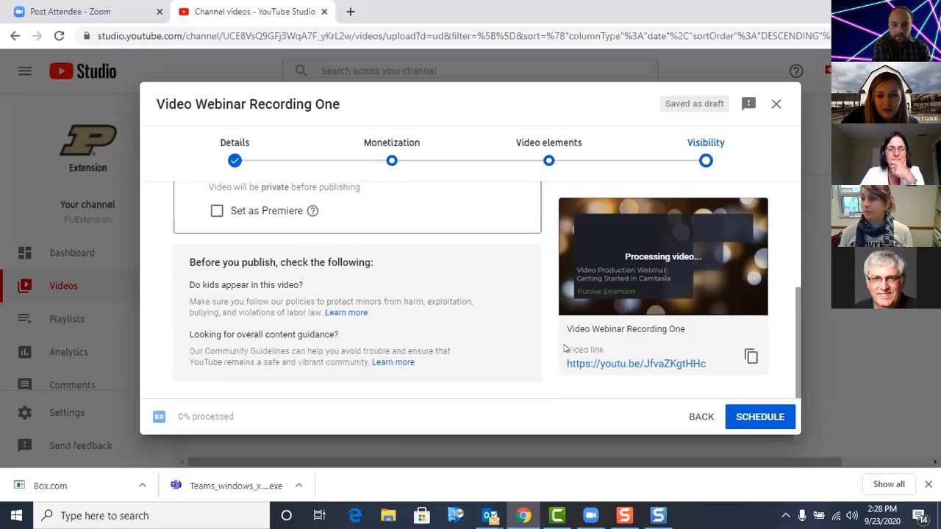
pyautogui.scroll(3, 432, 317)
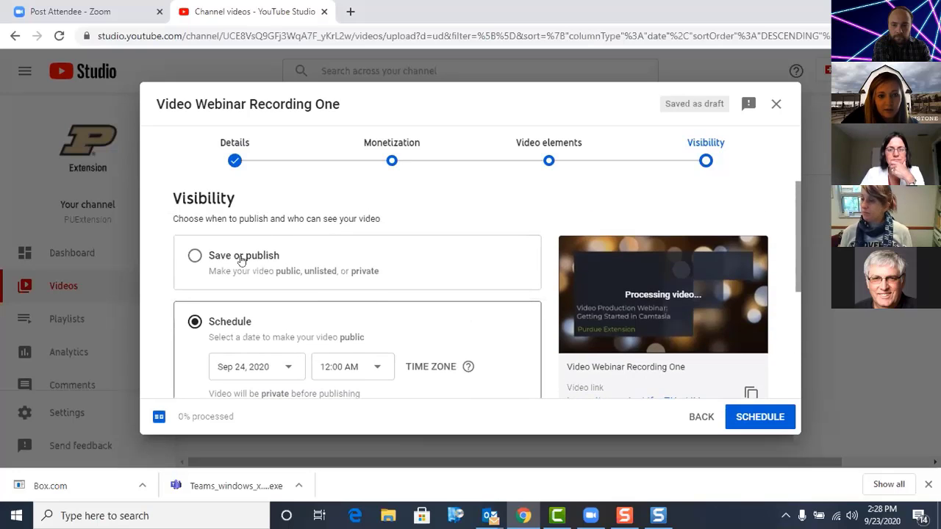
# Step: Set the video to be saved as Private, save it, and dismiss the processing notice
pyautogui.click(195, 255)
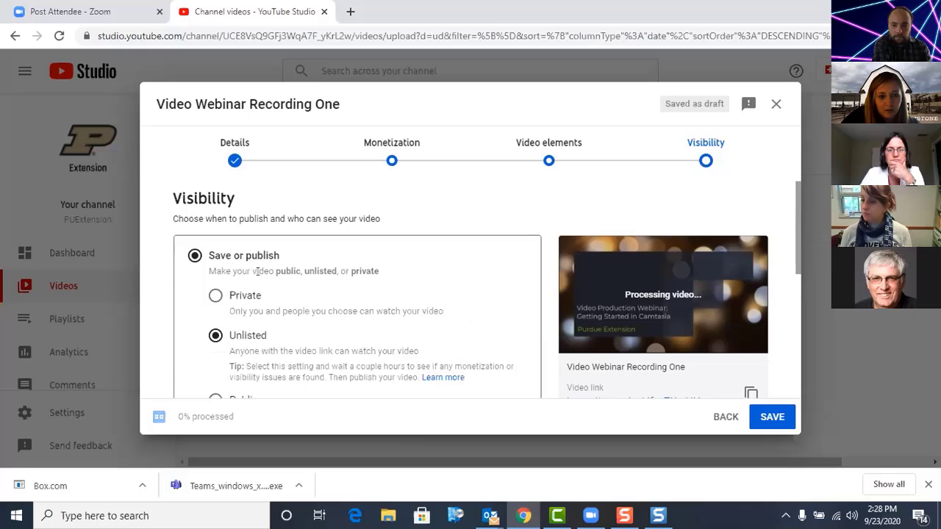
pyautogui.click(215, 295)
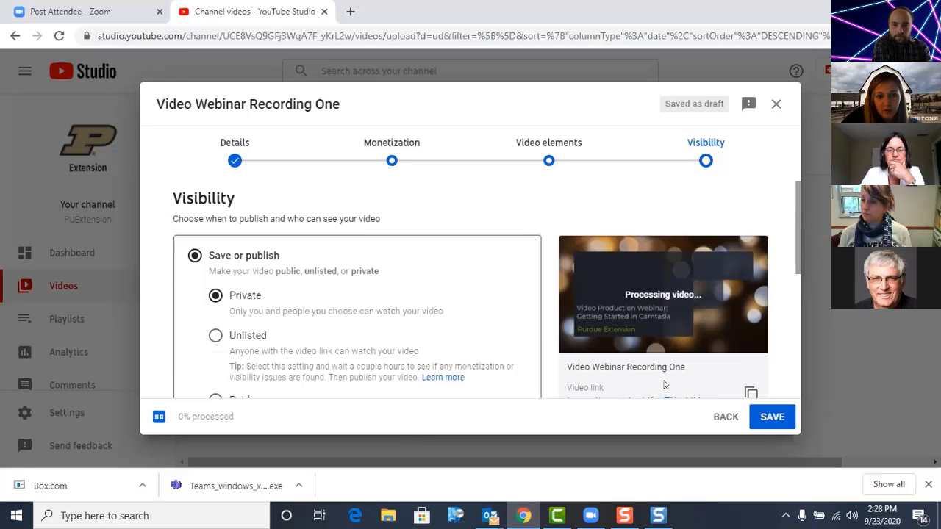
pyautogui.click(775, 417)
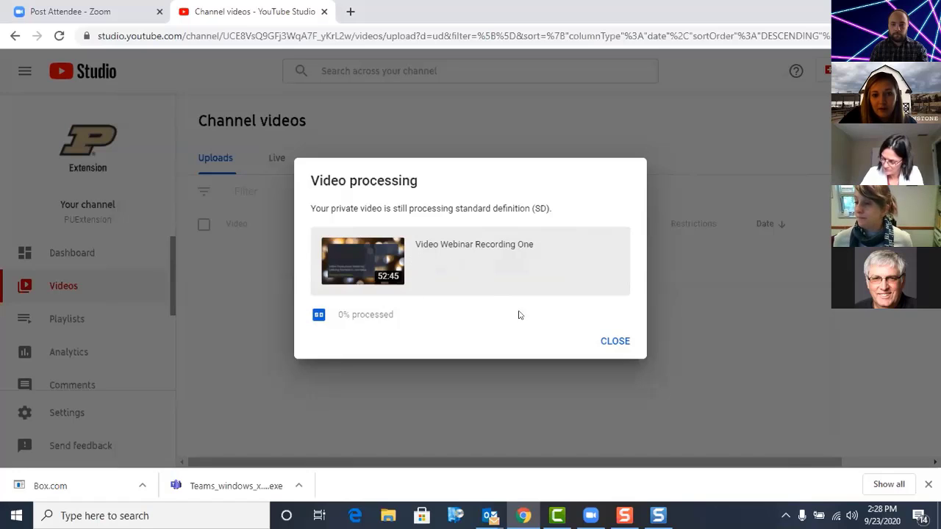
pyautogui.click(615, 339)
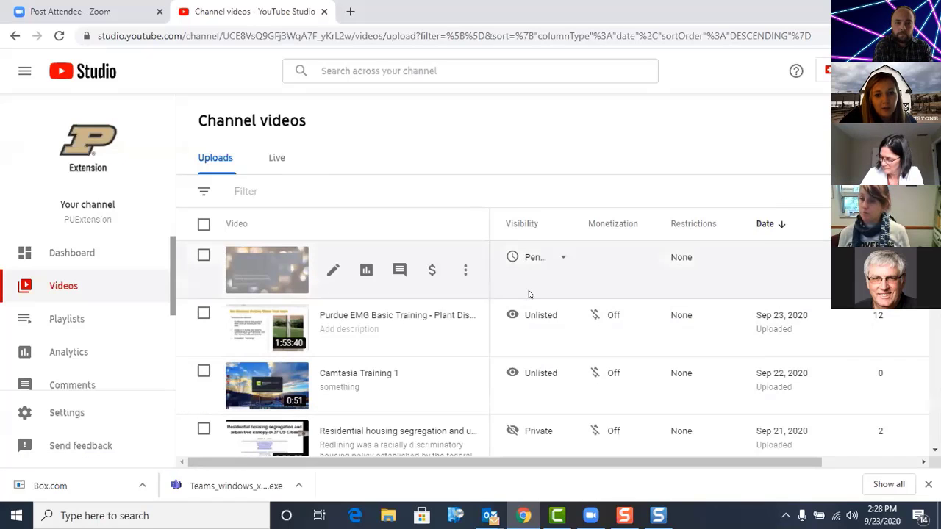
# Step: Examine the uploaded channel videos' visibility, monetization, restrictions, date, views and comments columns
pyautogui.moveTo(524, 270)
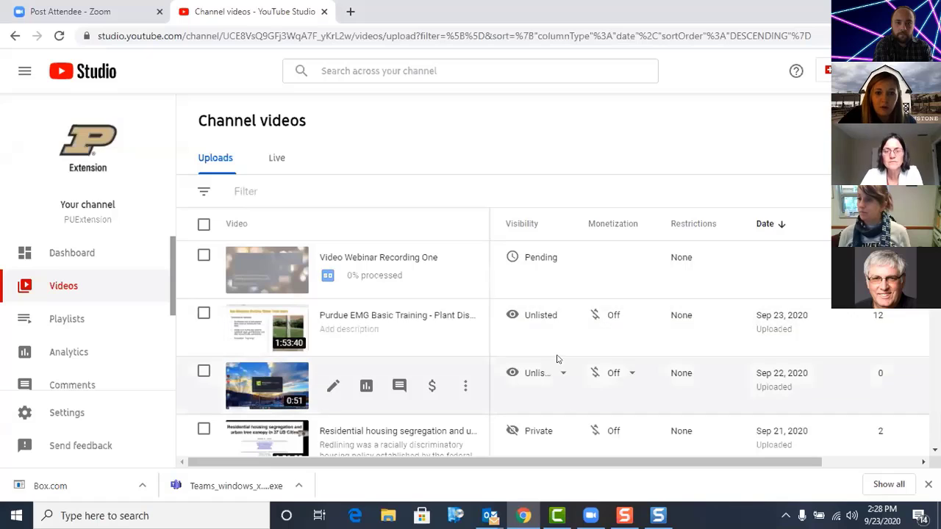
pyautogui.moveTo(560, 325)
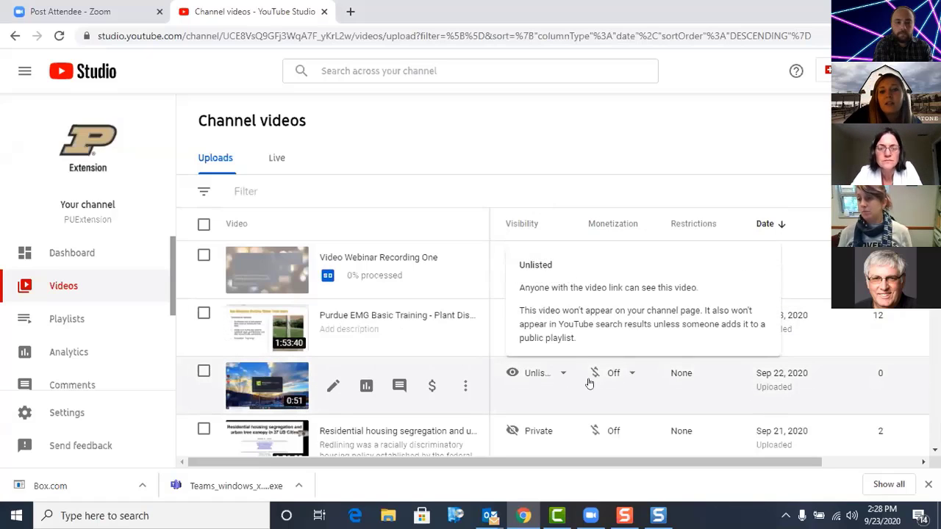
pyautogui.moveTo(624, 381)
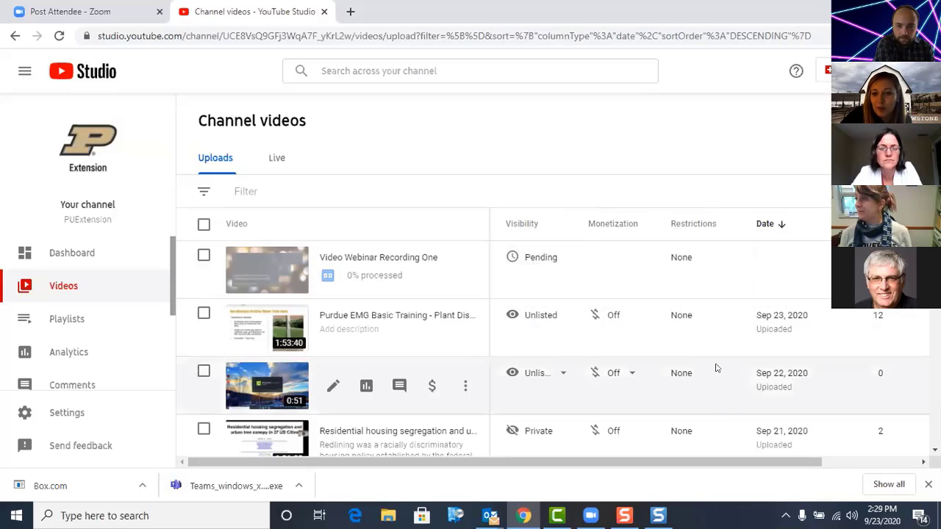
pyautogui.scroll(-1, 732, 290)
pyautogui.scroll(-1, 735, 286)
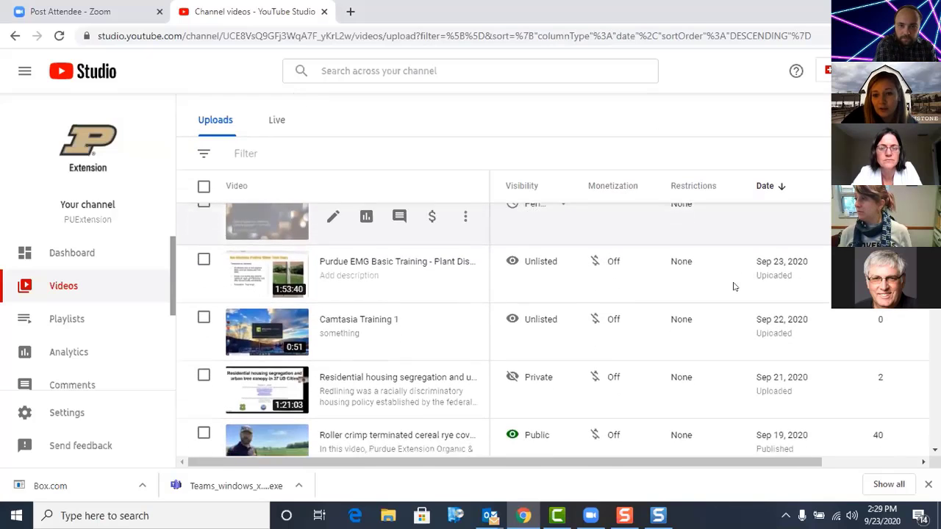
pyautogui.scroll(1, 735, 286)
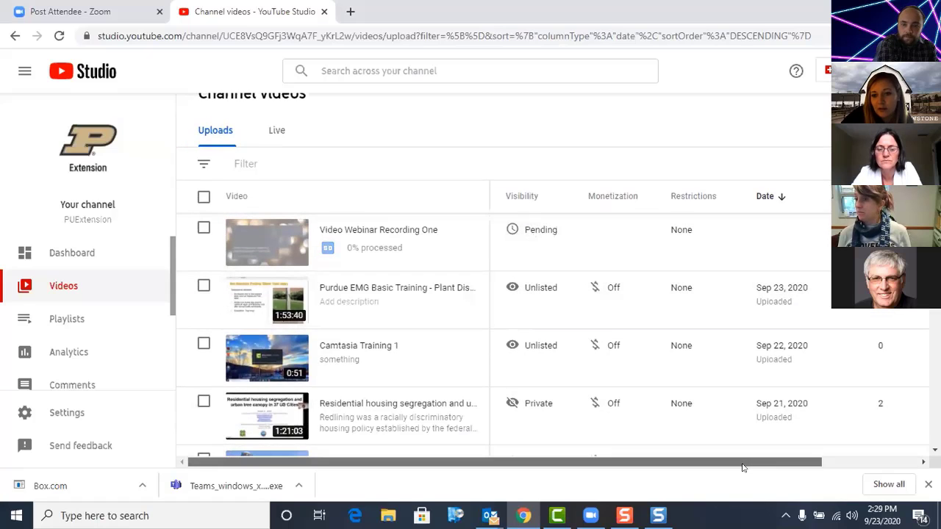
pyautogui.moveTo(746, 463); pyautogui.dragTo(842, 477)
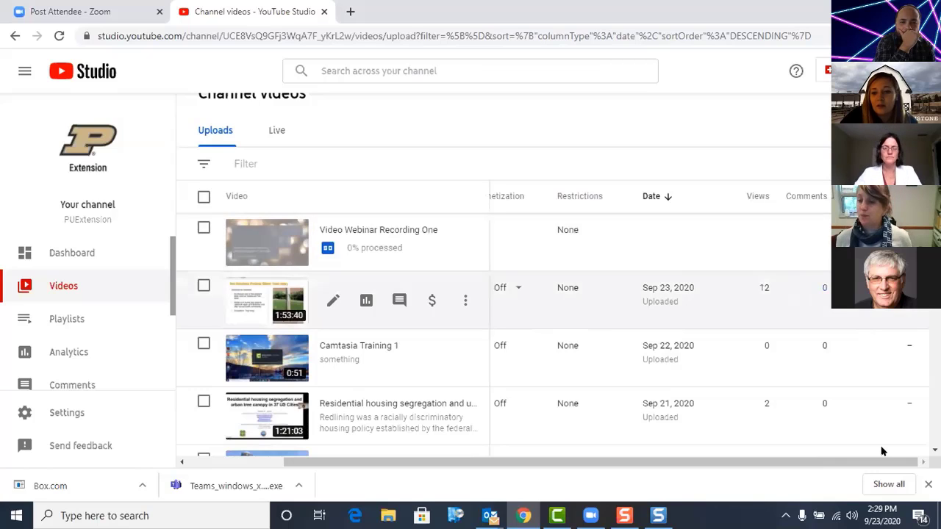
# Step: Review the visibility column and the available options for the newly uploaded Video Webinar Recording One
pyautogui.moveTo(876, 463); pyautogui.dragTo(667, 468)
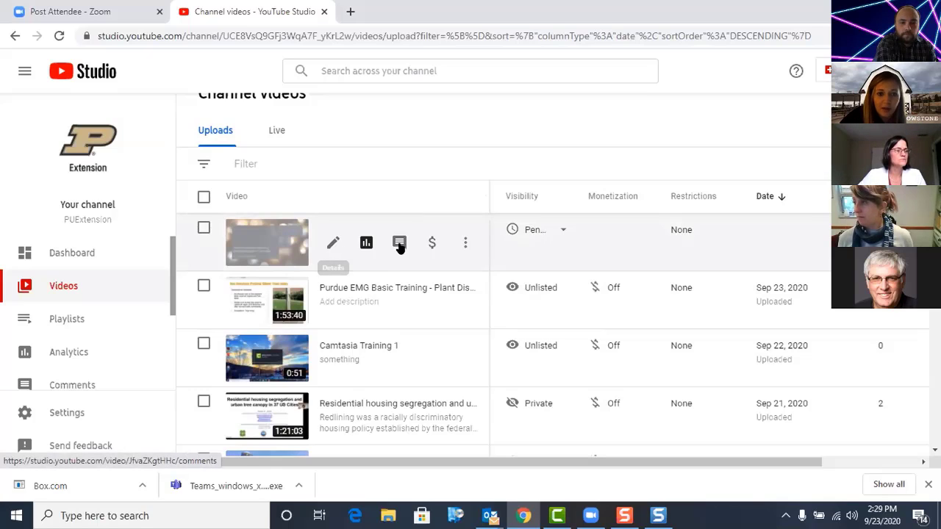
pyautogui.click(461, 246)
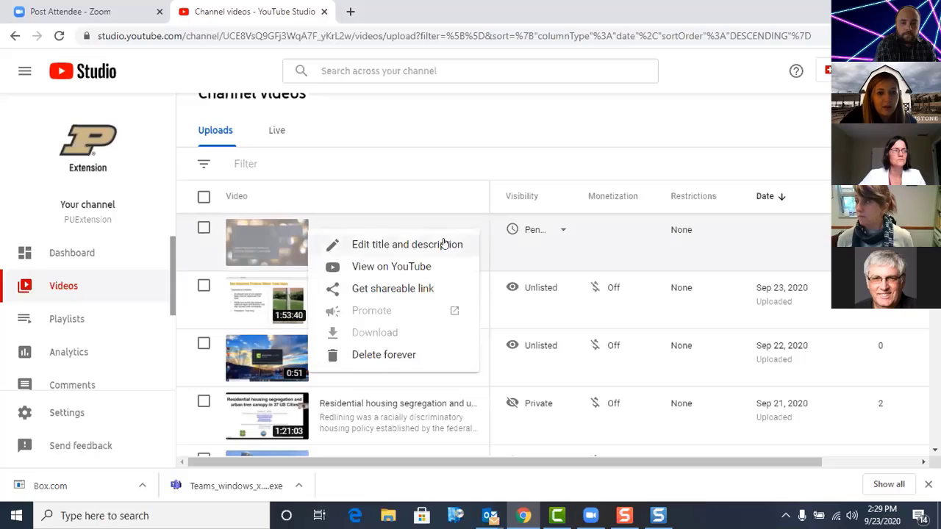
pyautogui.click(453, 206)
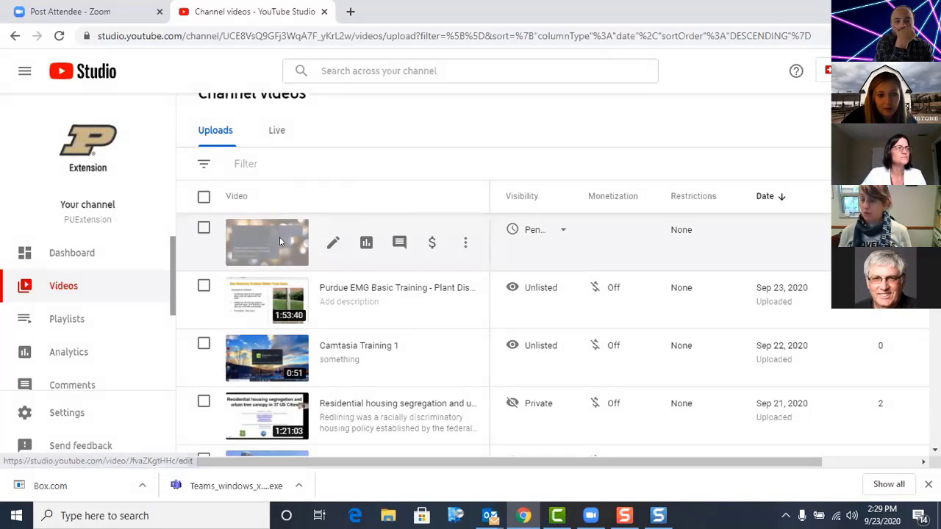
# Step: Open the details of Video Webinar Recording One, check its subtitles page, and return to the video details
pyautogui.click(202, 230)
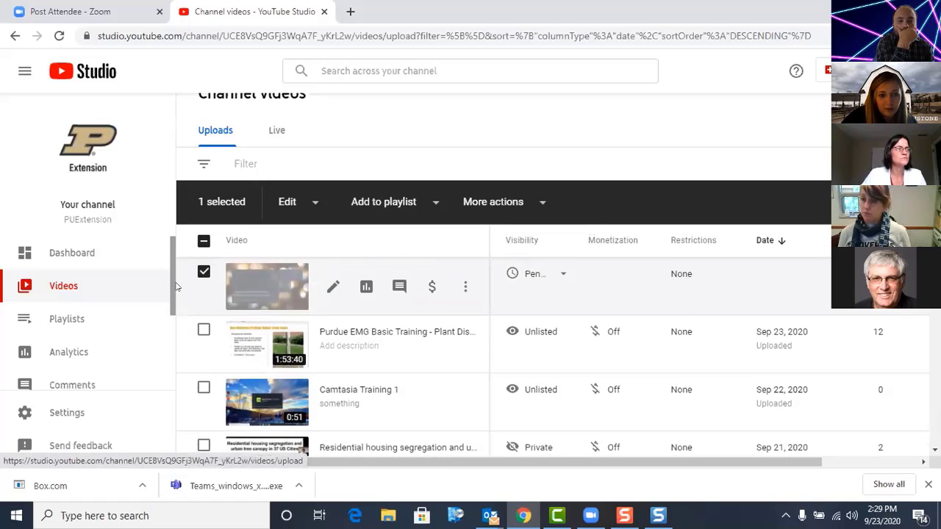
pyautogui.click(290, 287)
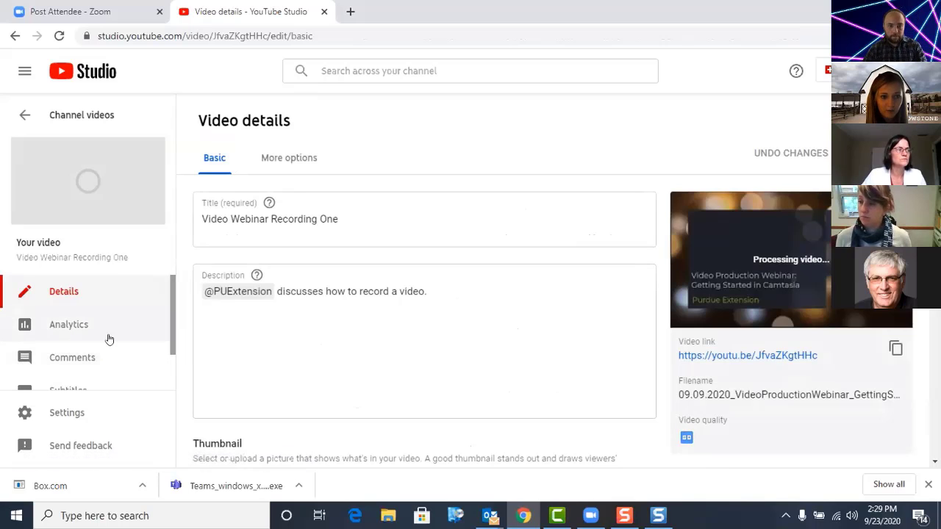
pyautogui.scroll(-1, 109, 335)
pyautogui.scroll(1, 110, 340)
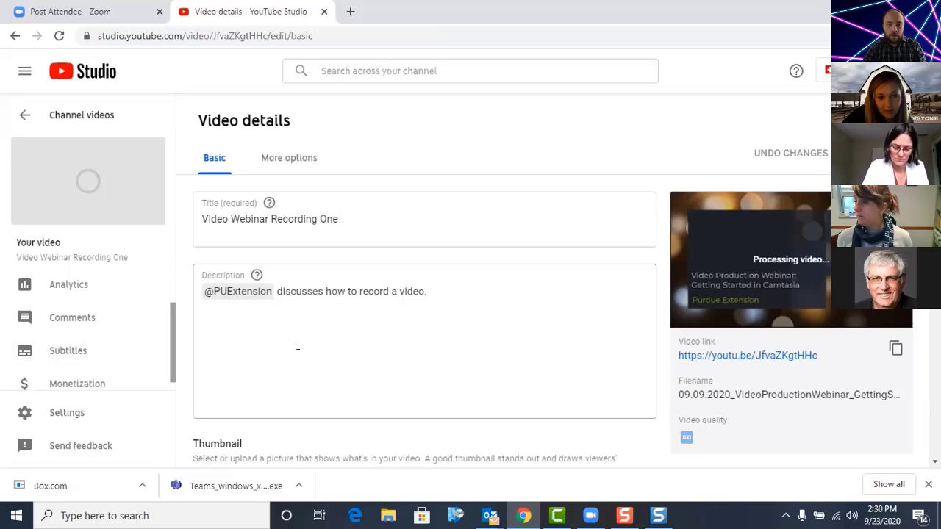
pyautogui.click(101, 350)
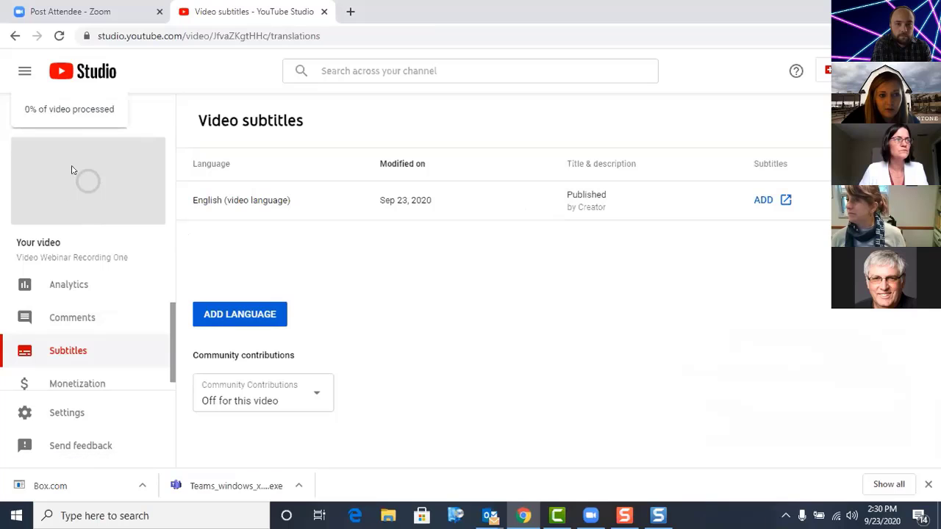
pyautogui.click(15, 35)
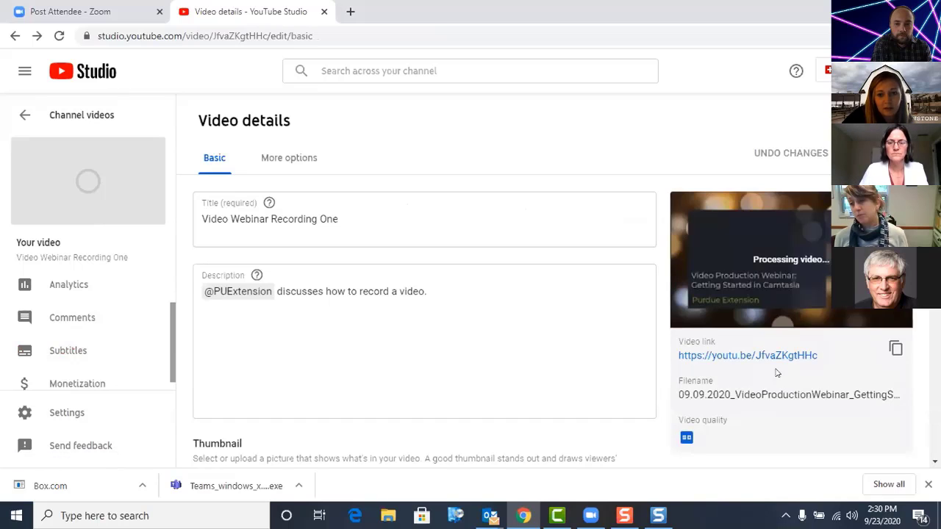
# Step: Open Video Webinar Recording One through its video link and examine its watch page
pyautogui.click(803, 356)
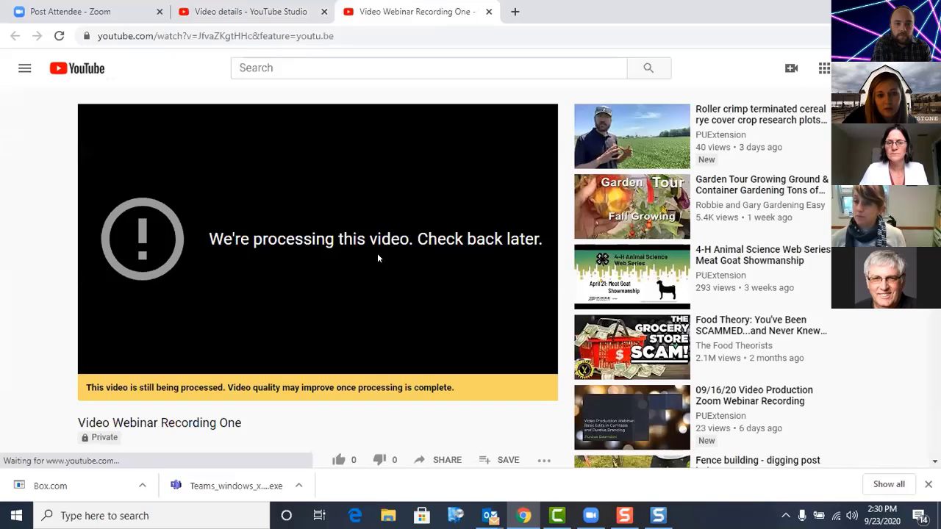
pyautogui.scroll(-3, 392, 288)
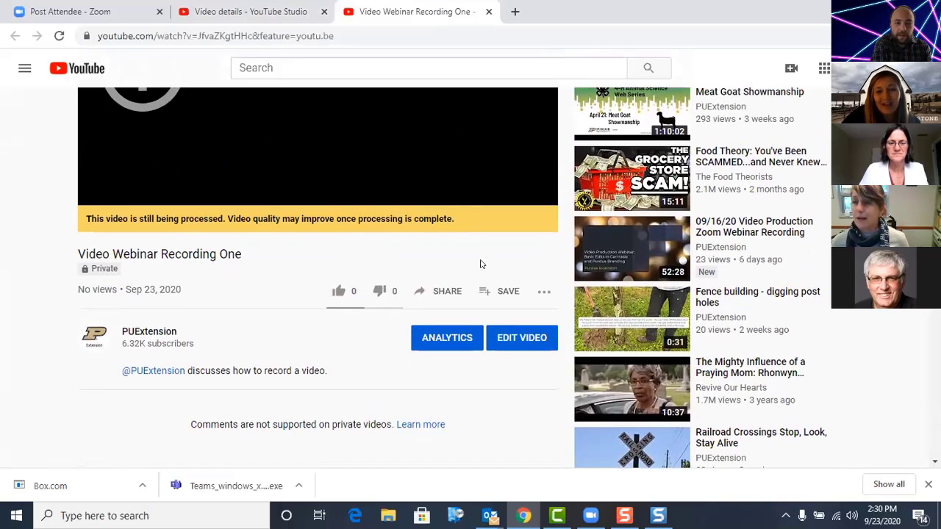
pyautogui.scroll(1, 443, 297)
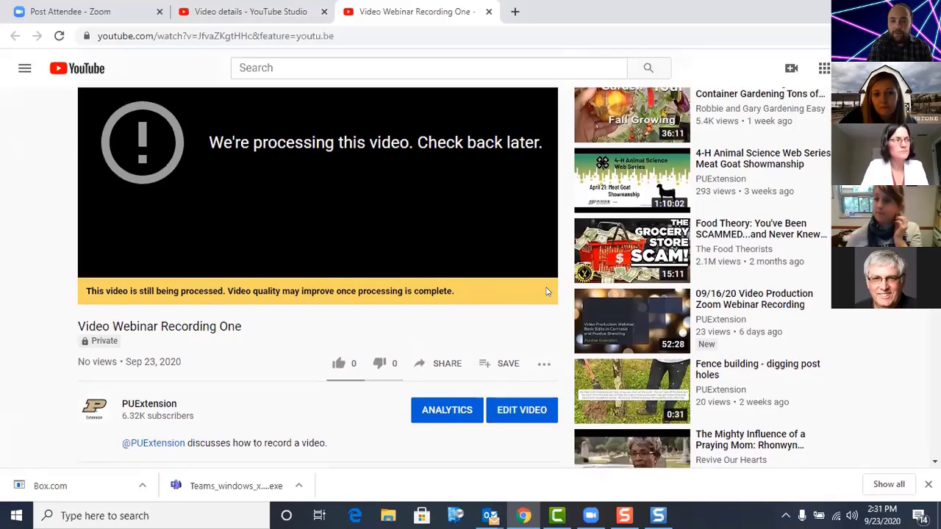
pyautogui.scroll(1, 546, 291)
pyautogui.scroll(1, 546, 291)
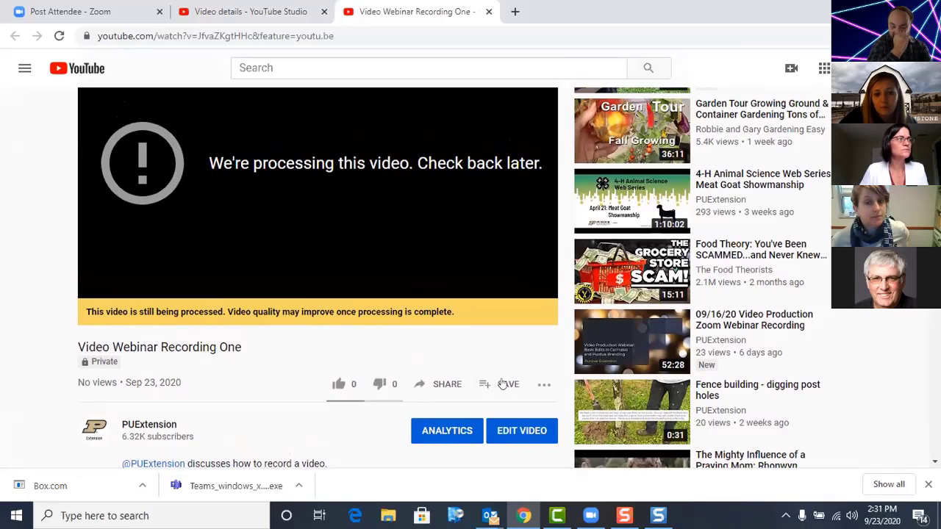
pyautogui.scroll(-1, 499, 371)
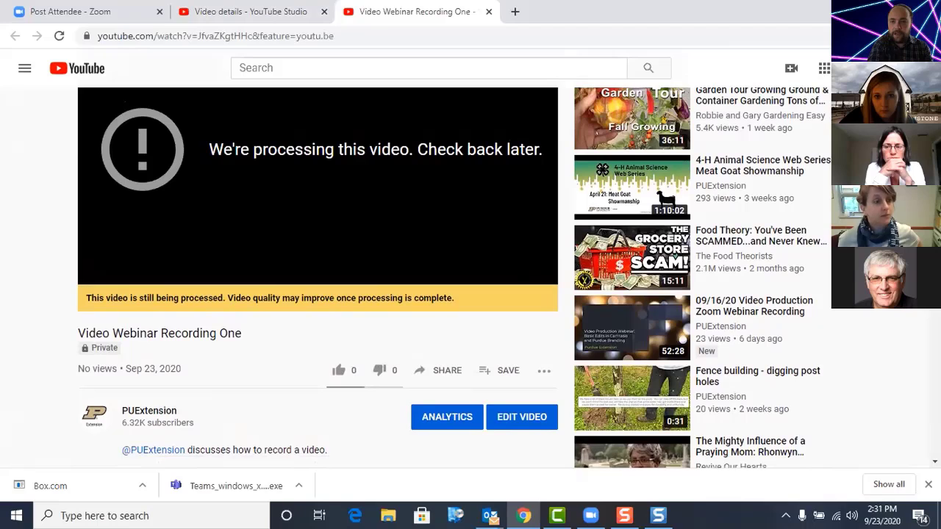
# Step: Go through the PUExtension channel to its own uploads, open Camtasia Training 1, and pause it
pyautogui.click(858, 68)
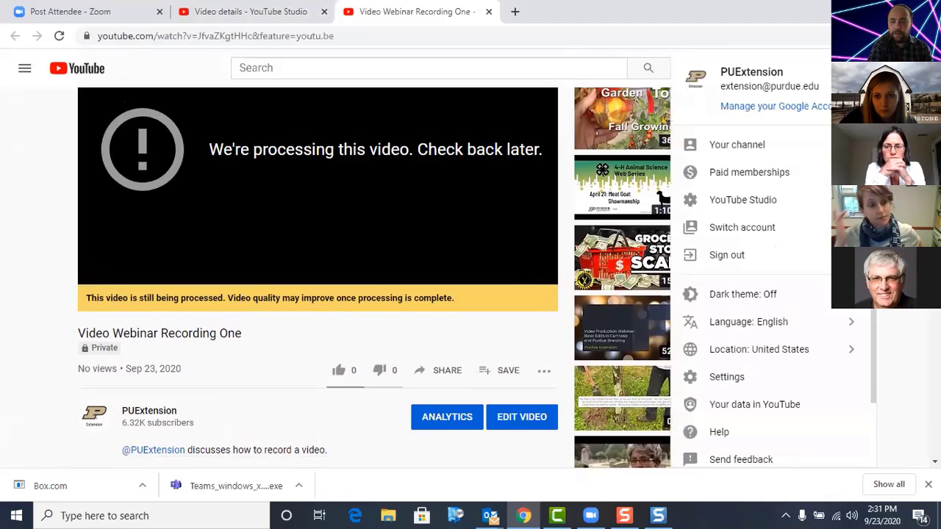
pyautogui.click(775, 144)
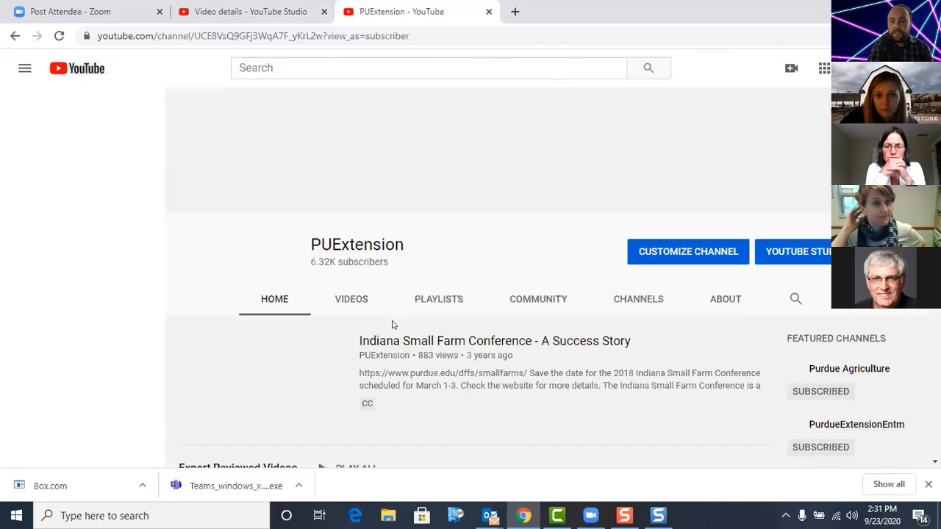
pyautogui.scroll(-1, 308, 323)
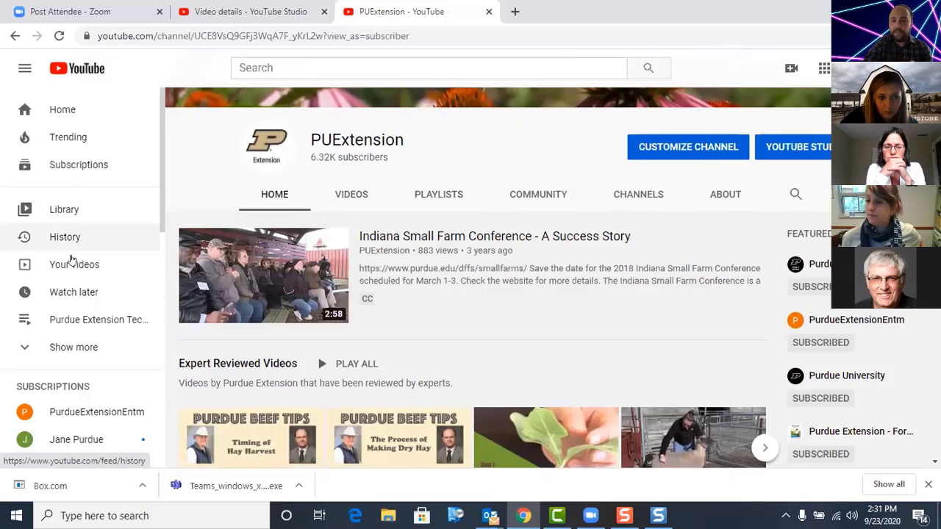
pyautogui.click(74, 263)
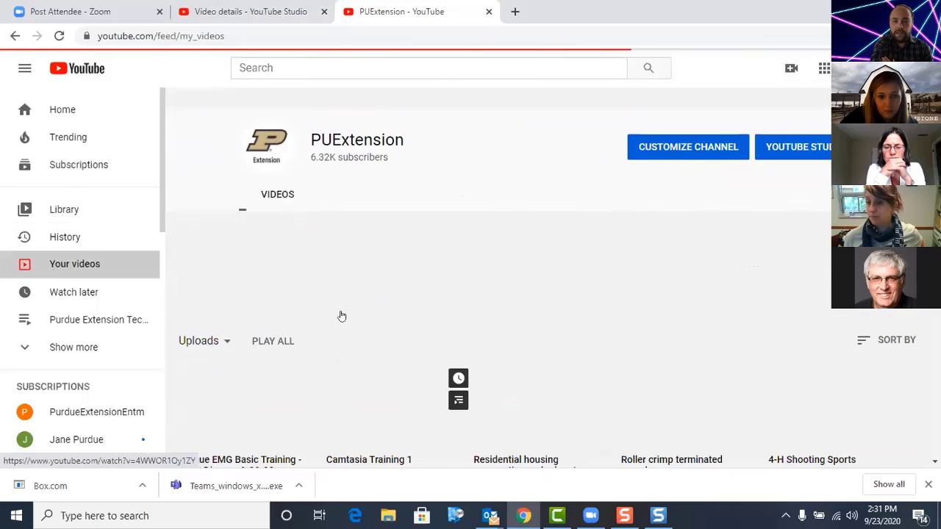
pyautogui.click(433, 406)
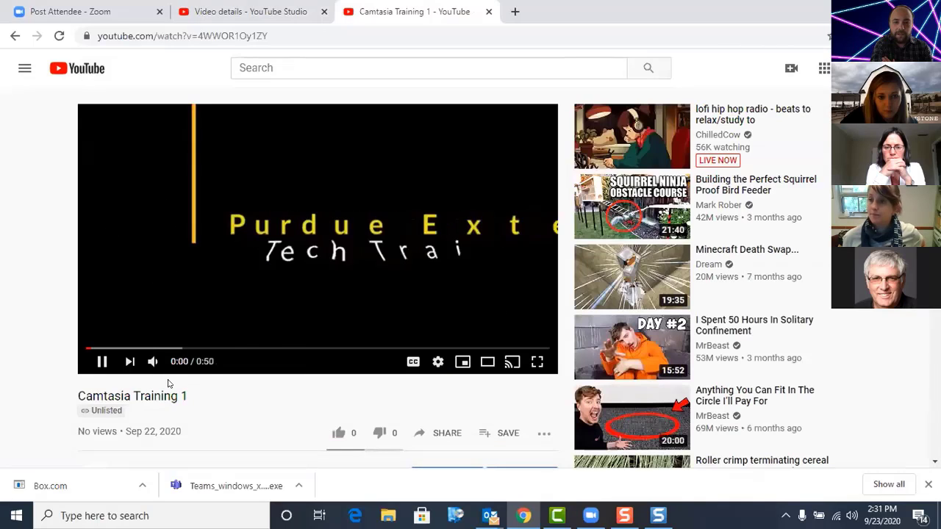
pyautogui.click(103, 362)
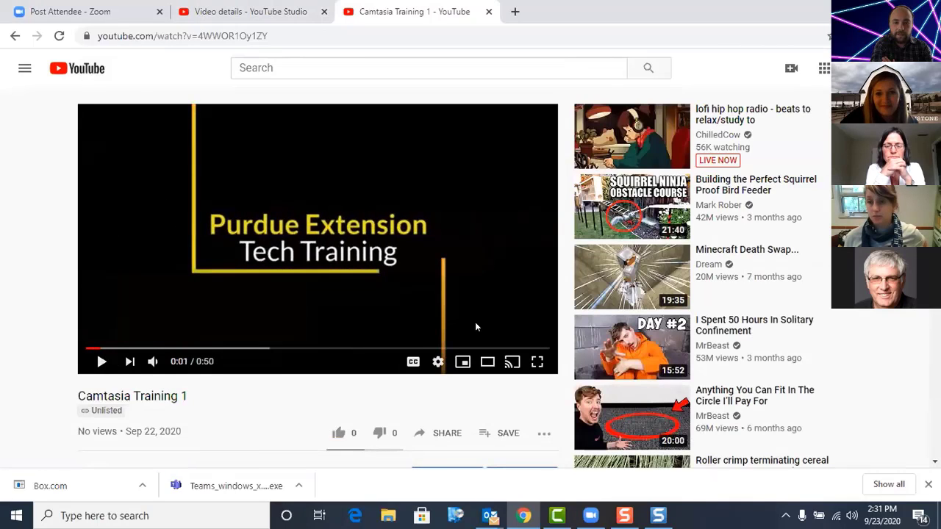
# Step: Look at the editing details of Camtasia Training 1 and return to its watch page
pyautogui.scroll(-1, 483, 370)
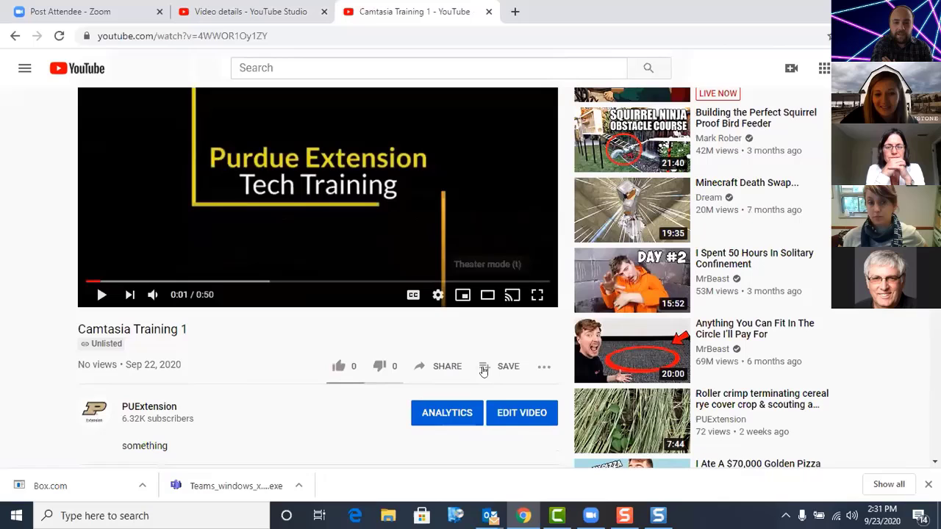
pyautogui.click(512, 415)
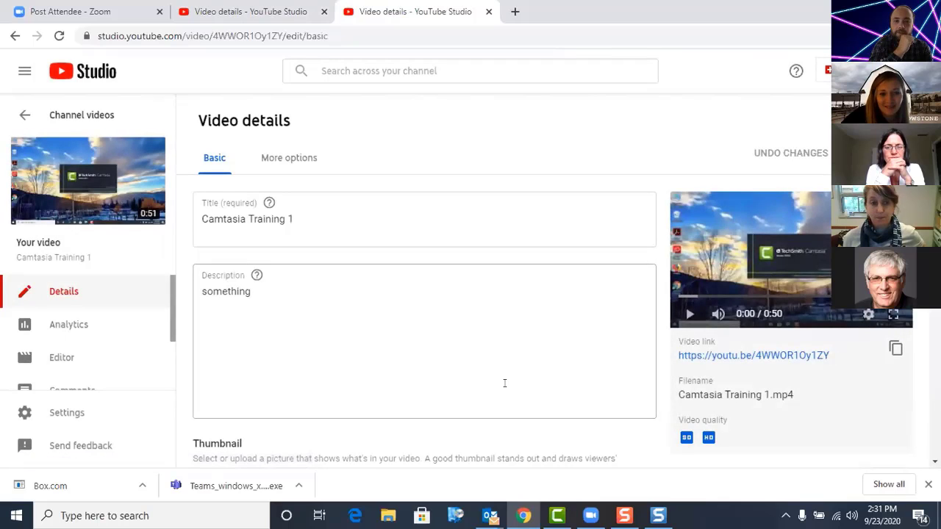
pyautogui.click(14, 35)
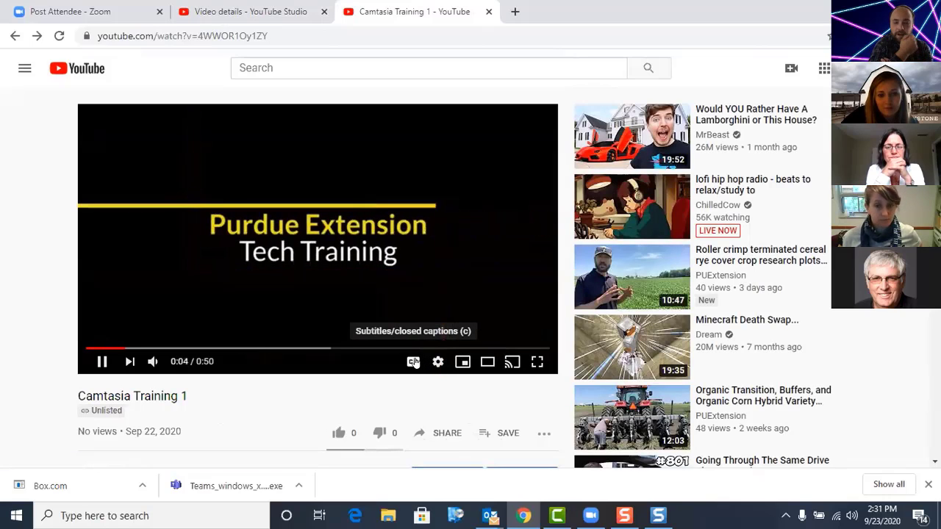
# Step: Turn on closed captions for Camtasia Training 1 and pause playback once captioned speech has played
pyautogui.click(414, 362)
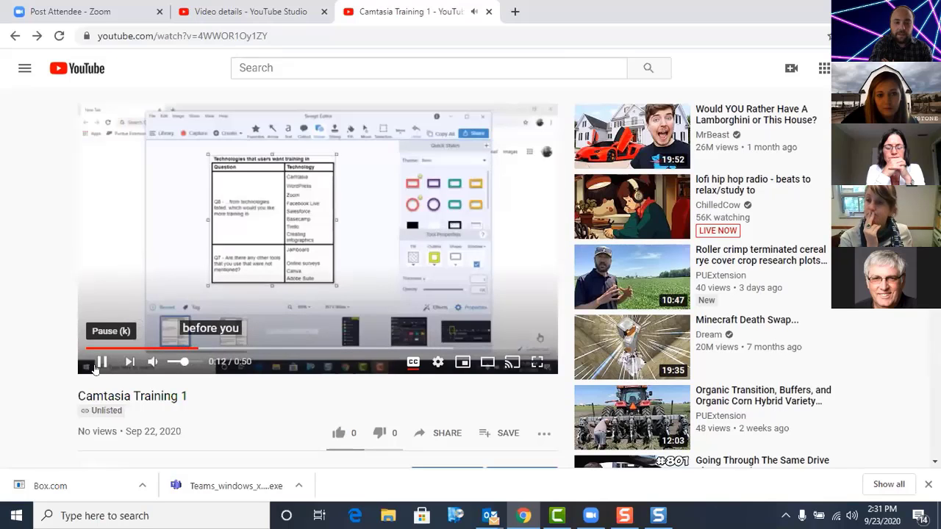
pyautogui.click(96, 367)
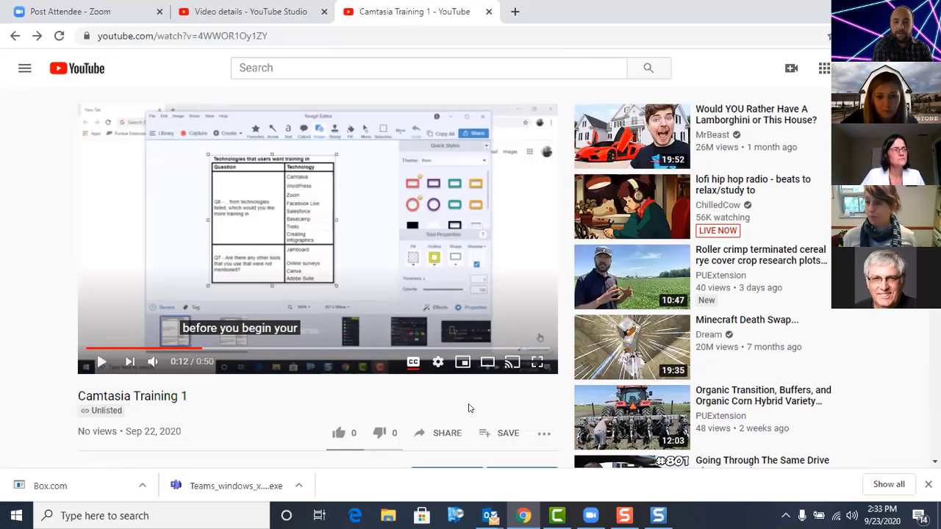
# Step: Open Camtasia Training 1 for editing in YouTube Studio, pass through its video editor, and bring up its subtitles page
pyautogui.scroll(-1, 472, 402)
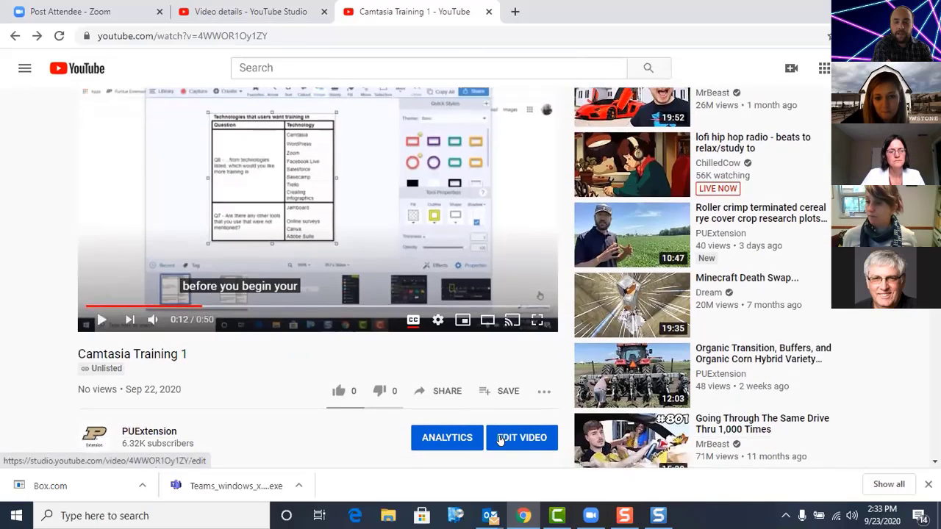
pyautogui.click(499, 439)
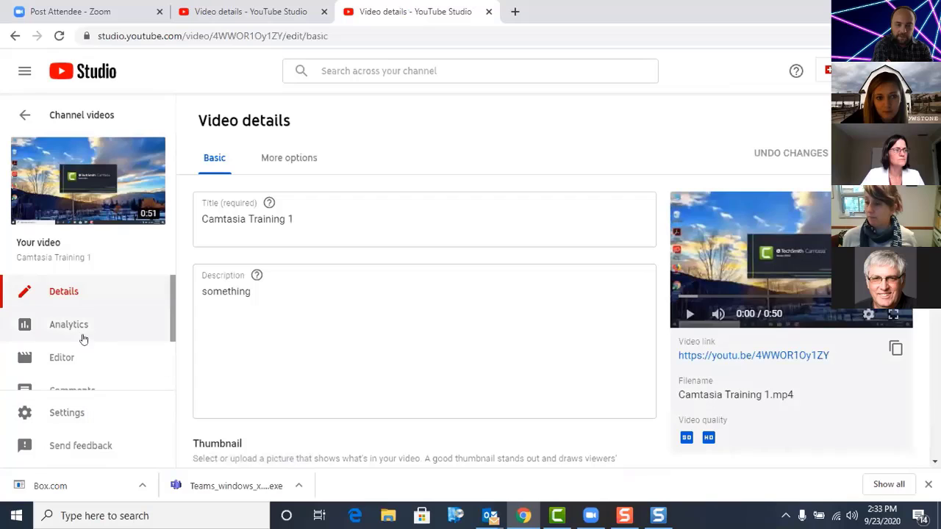
pyautogui.click(65, 359)
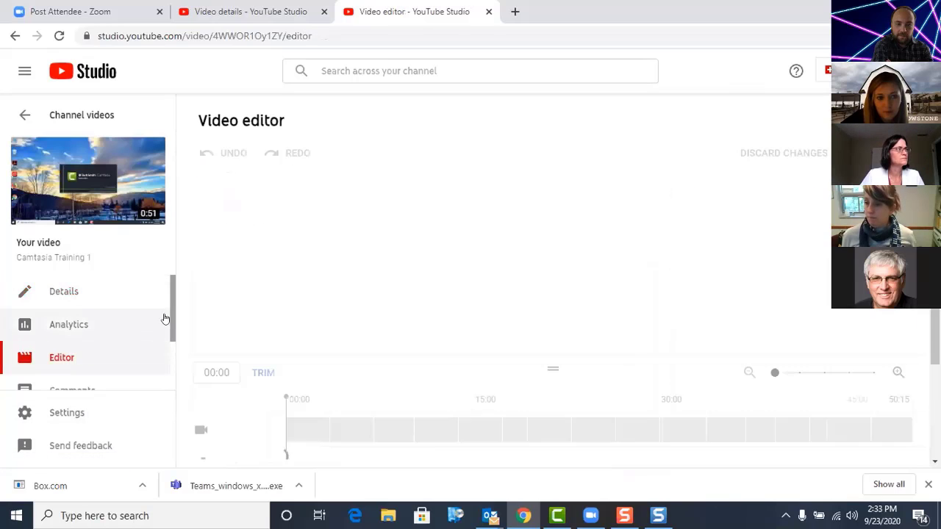
pyautogui.scroll(-1, 168, 339)
pyautogui.scroll(-1, 166, 344)
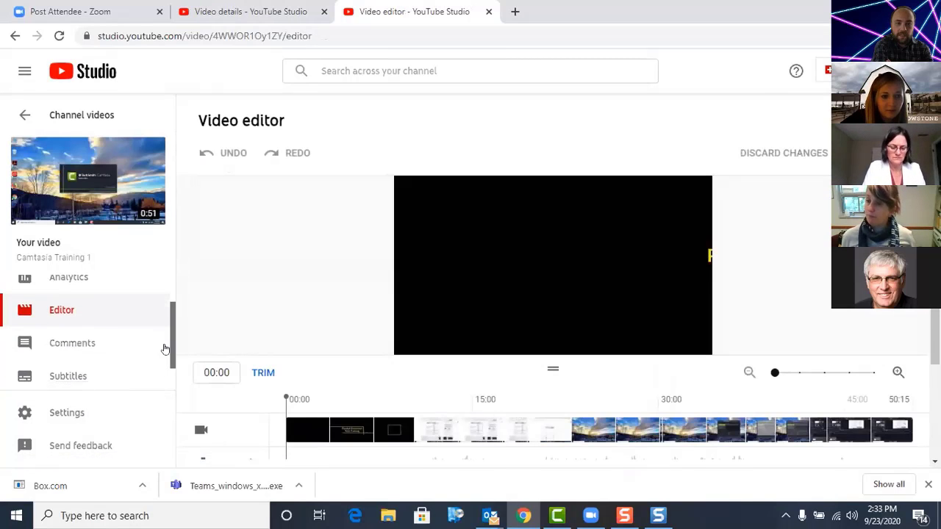
pyautogui.click(149, 359)
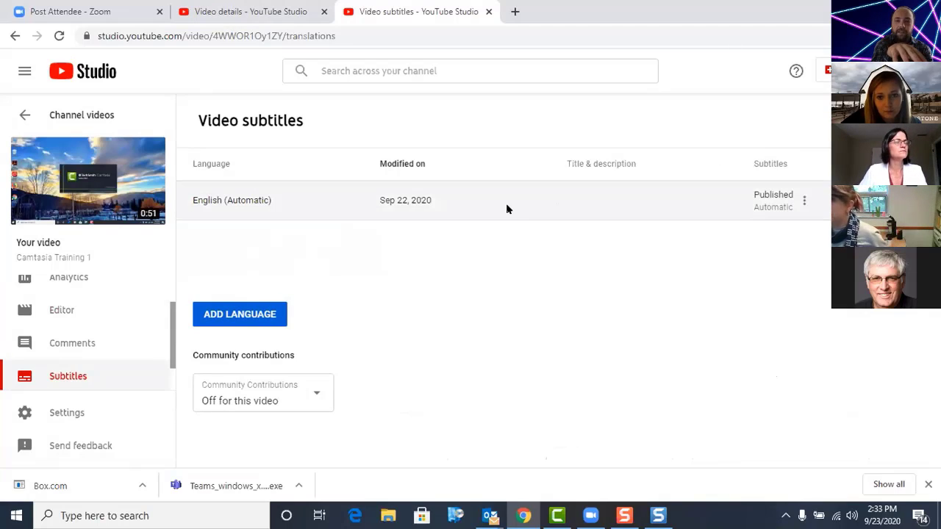
# Step: Review the languages that can be added for subtitles, dismiss the list, and show the options for the English (Automatic) subtitles
pyautogui.click(250, 325)
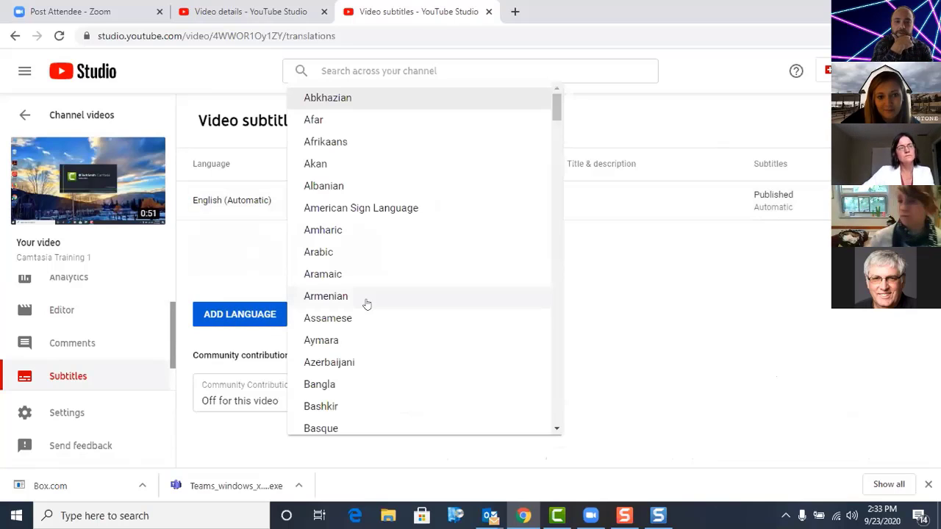
pyautogui.click(276, 281)
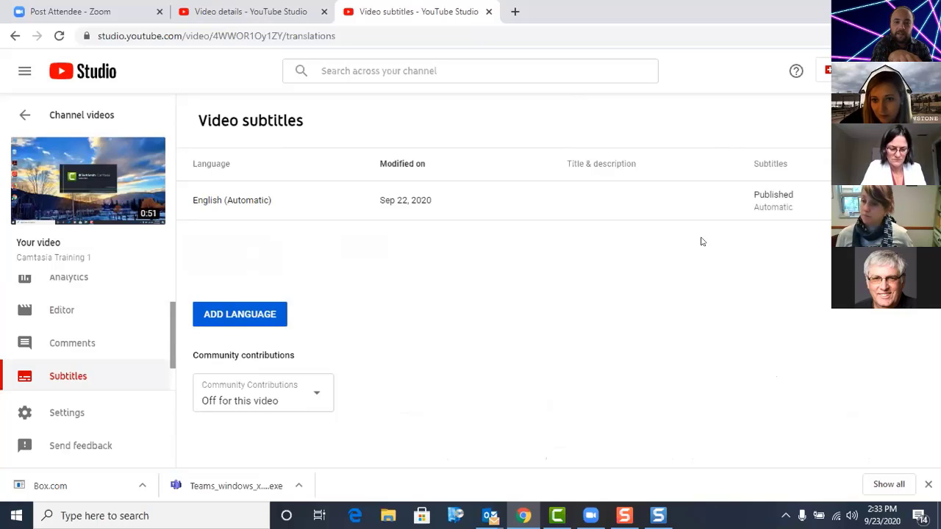
pyautogui.click(800, 200)
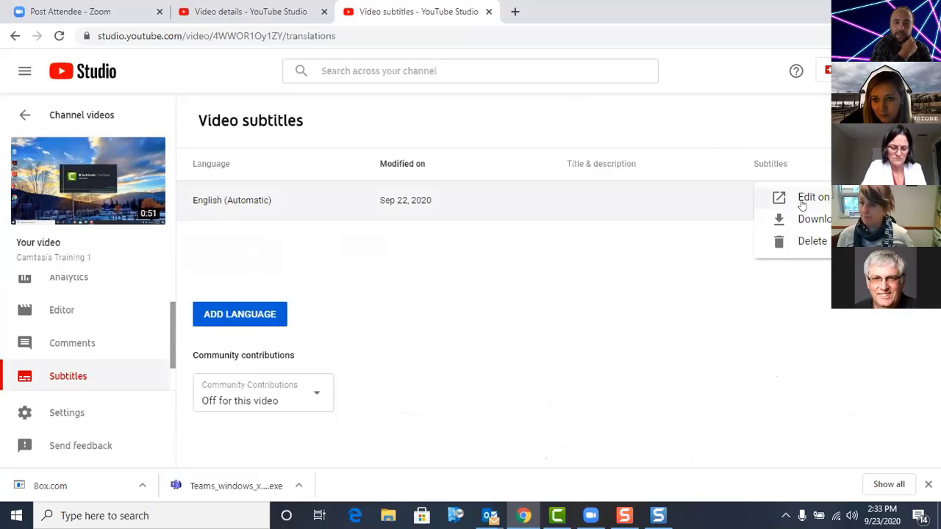
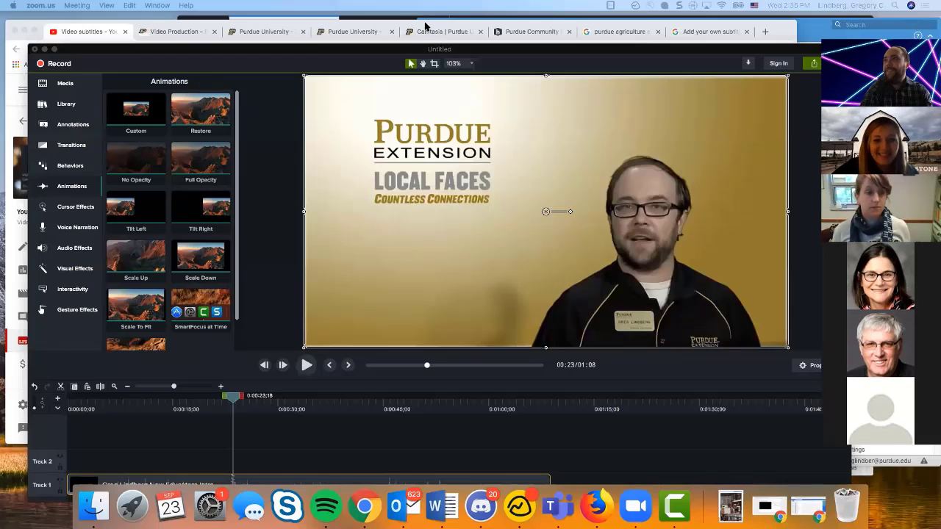
# Step: Switch to Chrome and start adding English subtitles to Video Webinar Recording One with the Transcribe and auto-sync method
pyautogui.click(431, 26)
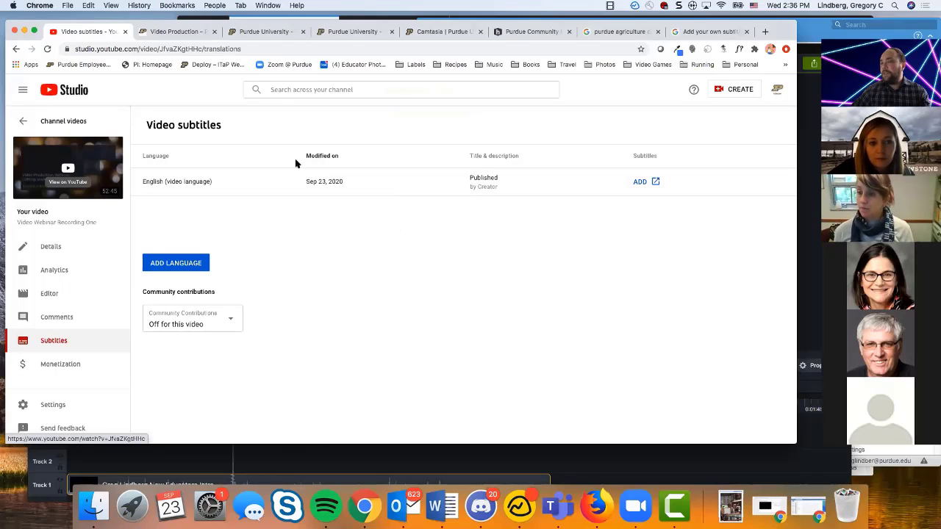
pyautogui.click(638, 183)
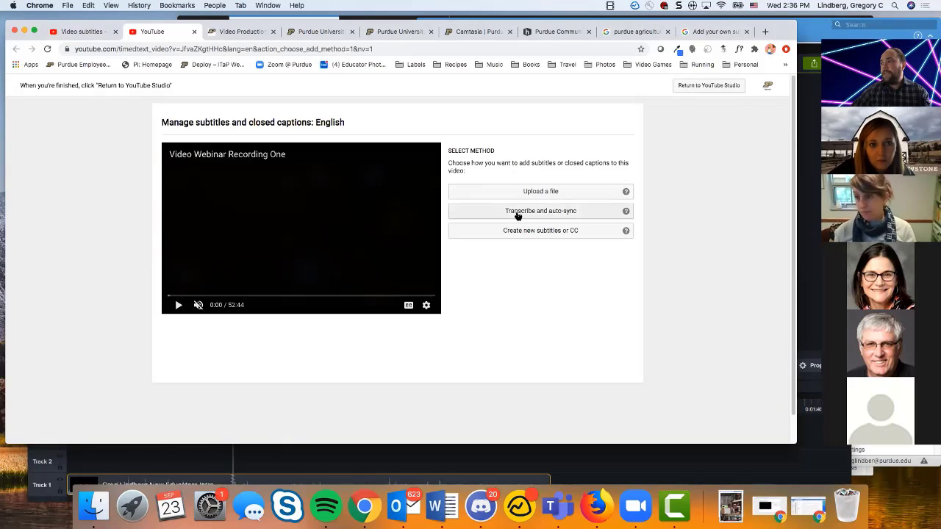
pyautogui.click(518, 214)
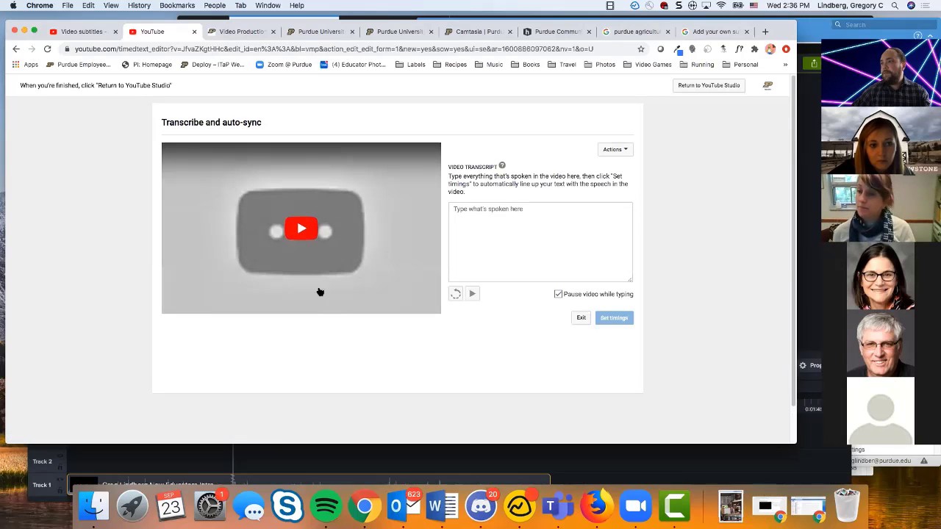
# Step: Play the webinar in the transcription editor with sound on, skip ahead, and pause at about 11:37
pyautogui.click(318, 231)
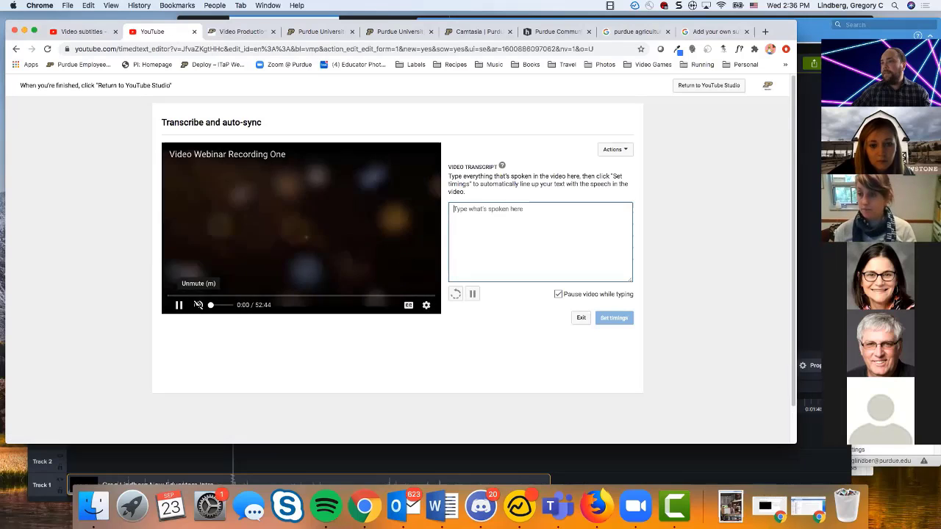
pyautogui.click(222, 295)
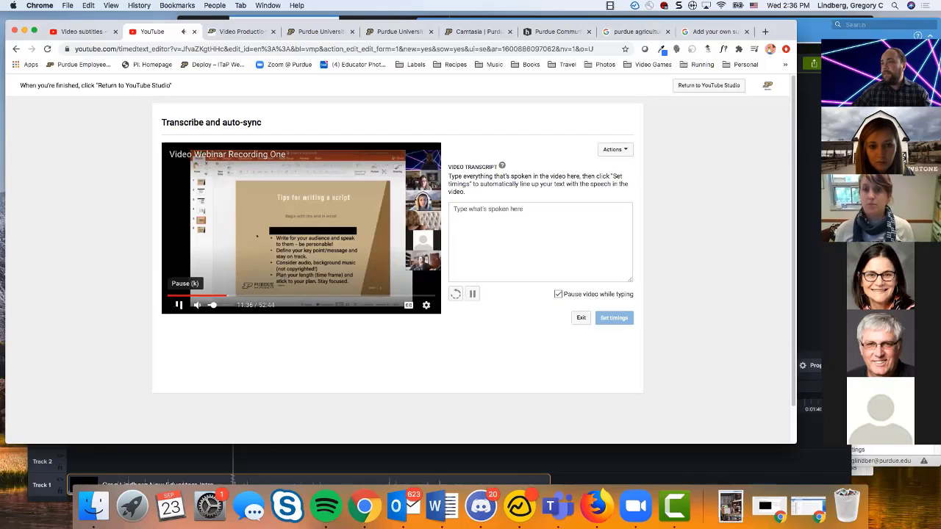
pyautogui.click(179, 305)
# Step: Enter "Test" as the video transcript and set its timings automatically
pyautogui.click(458, 271)
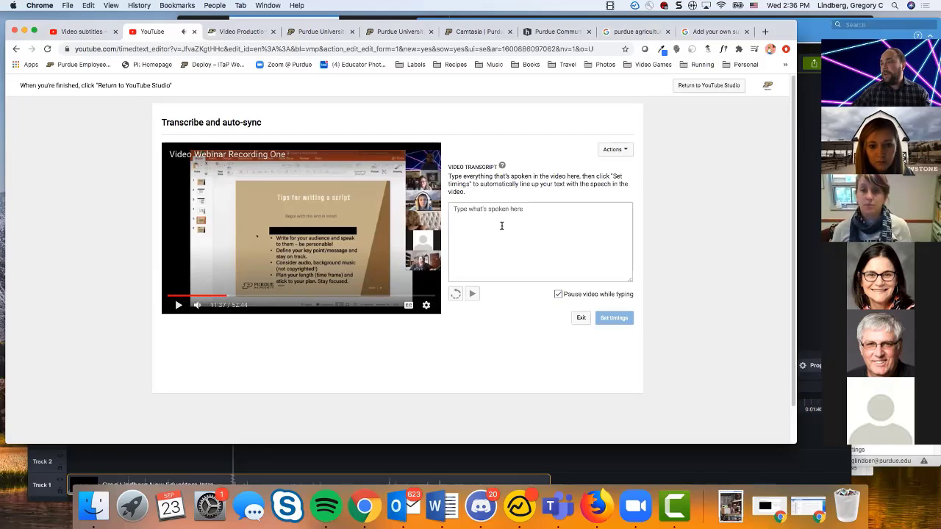
pyautogui.click(486, 209)
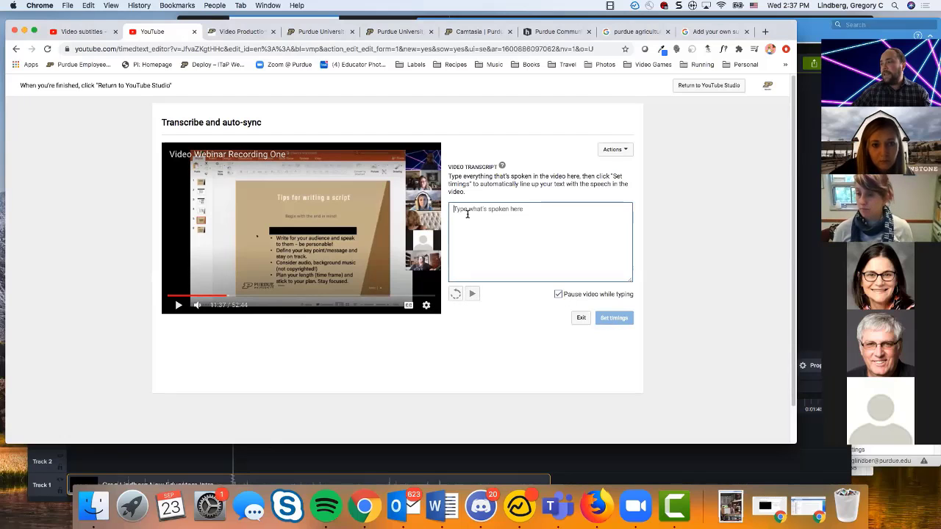
pyautogui.write('Test')
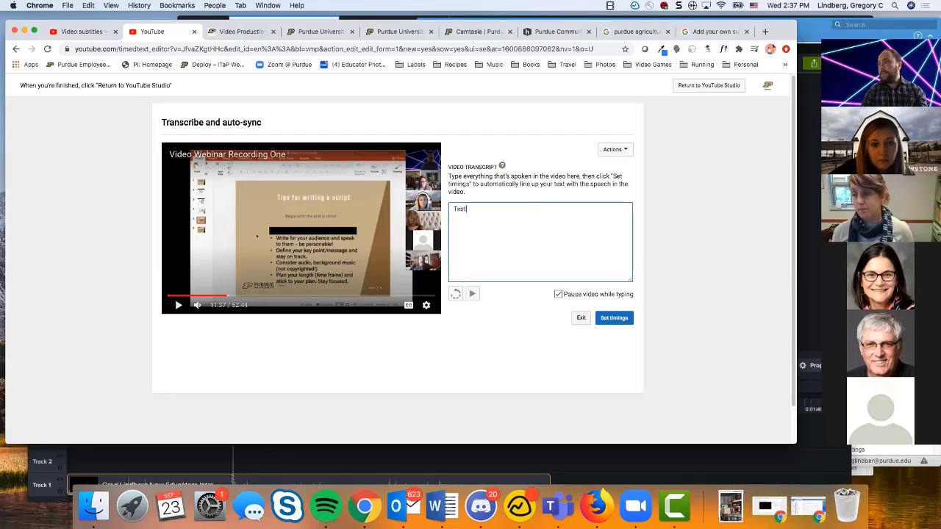
pyautogui.click(608, 318)
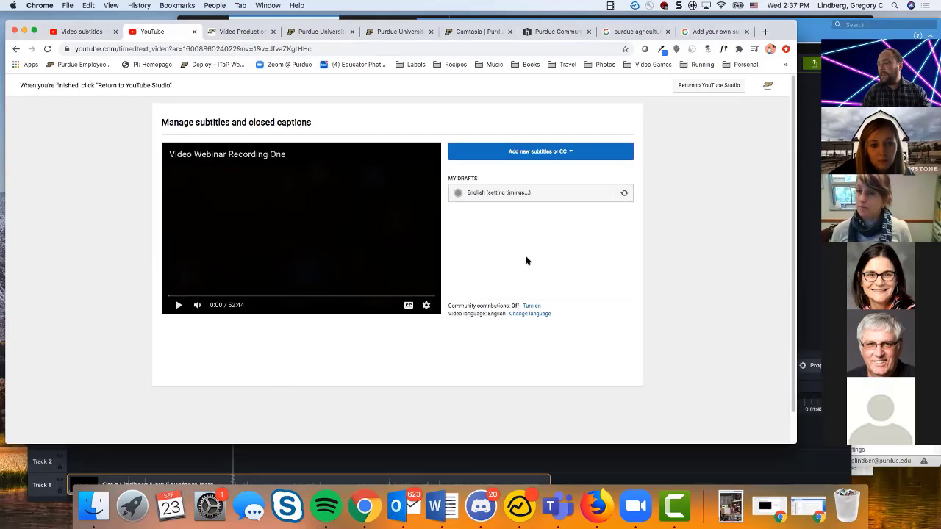
# Step: Add new English subtitles that overwrite the existing ones, using the Create new subtitles or CC method
pyautogui.click(514, 153)
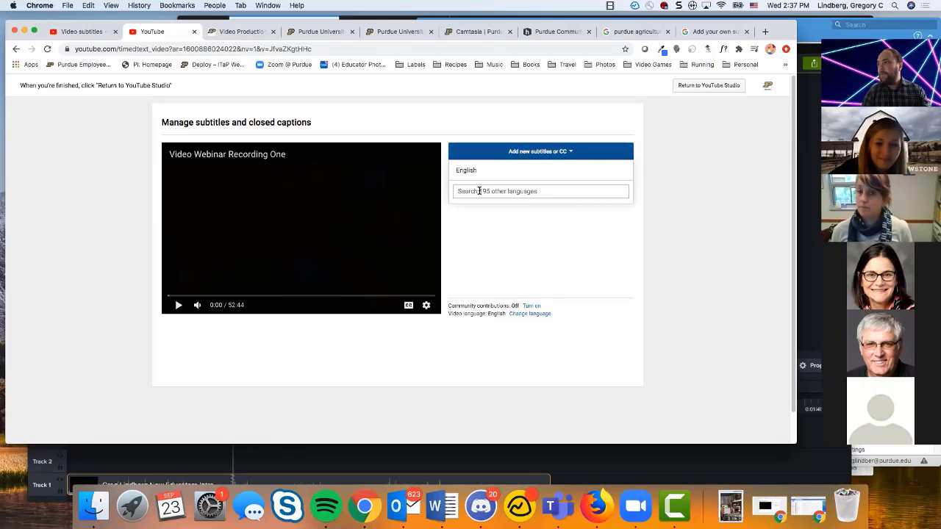
pyautogui.click(463, 175)
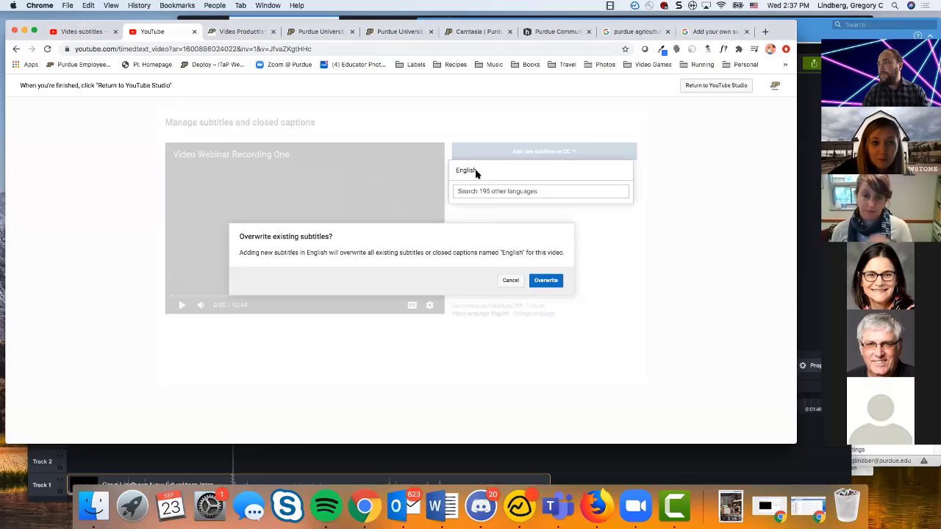
pyautogui.click(545, 282)
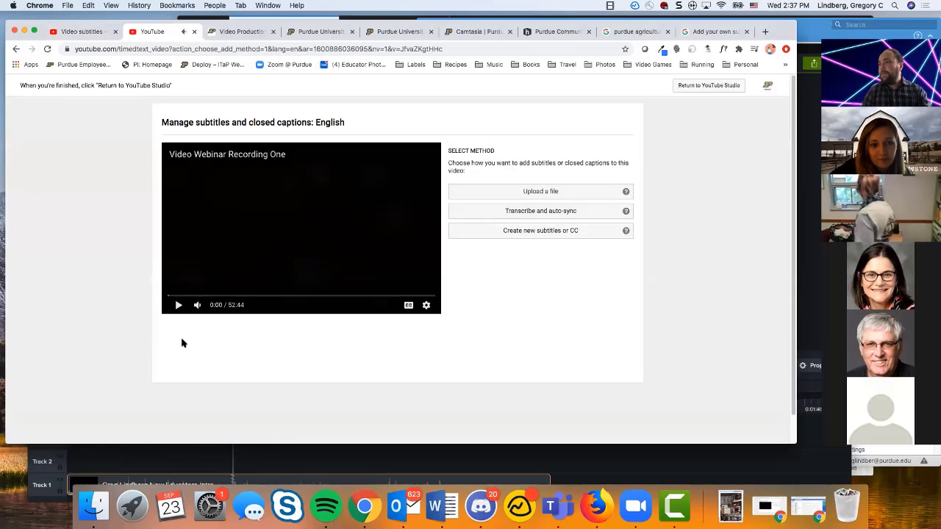
pyautogui.click(508, 234)
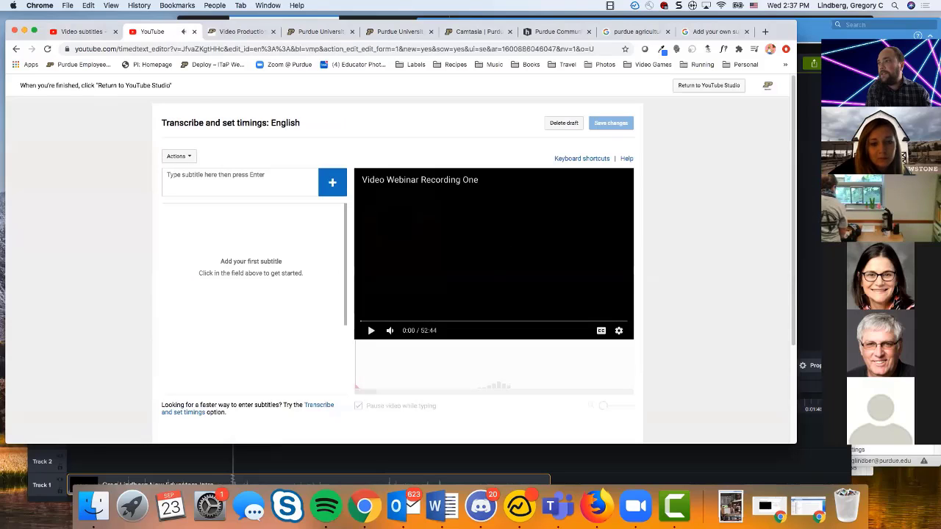
# Step: Review the actions available for the English subtitle draft and return to the empty subtitle entry
pyautogui.click(247, 175)
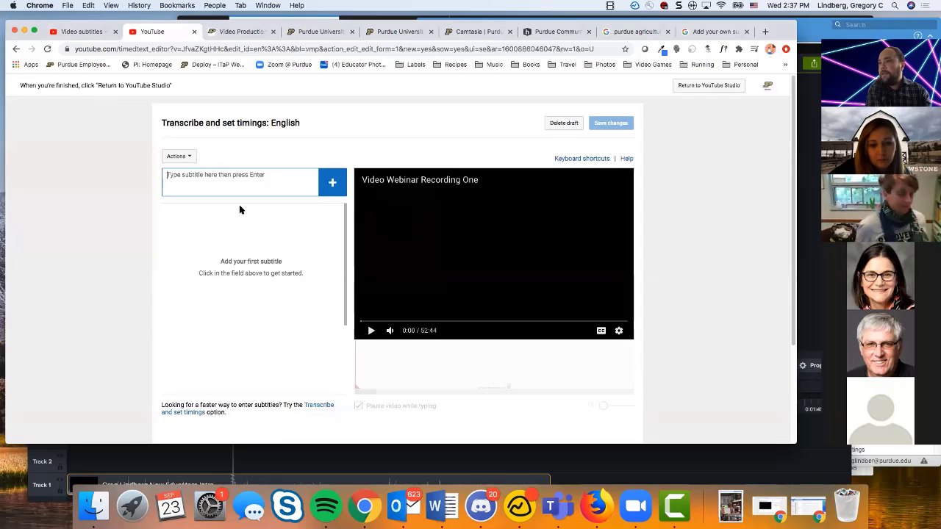
pyautogui.click(186, 156)
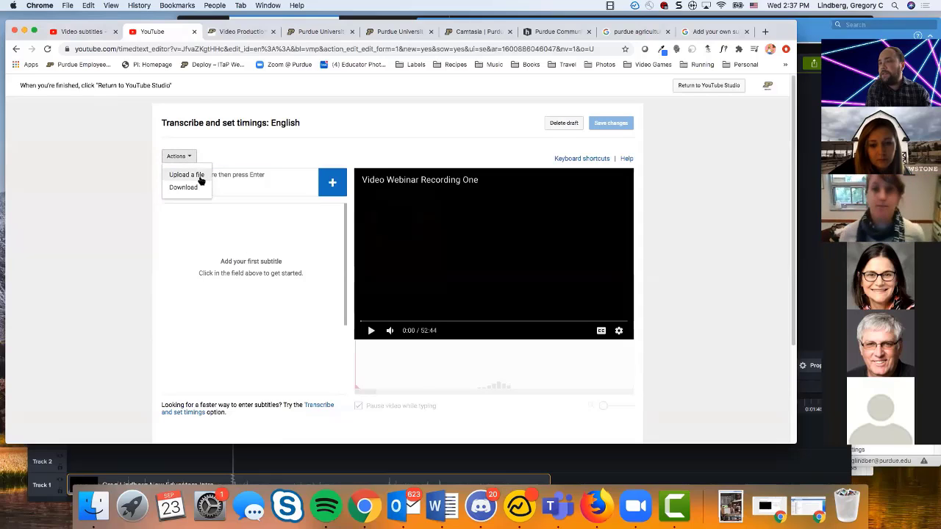
pyautogui.click(264, 184)
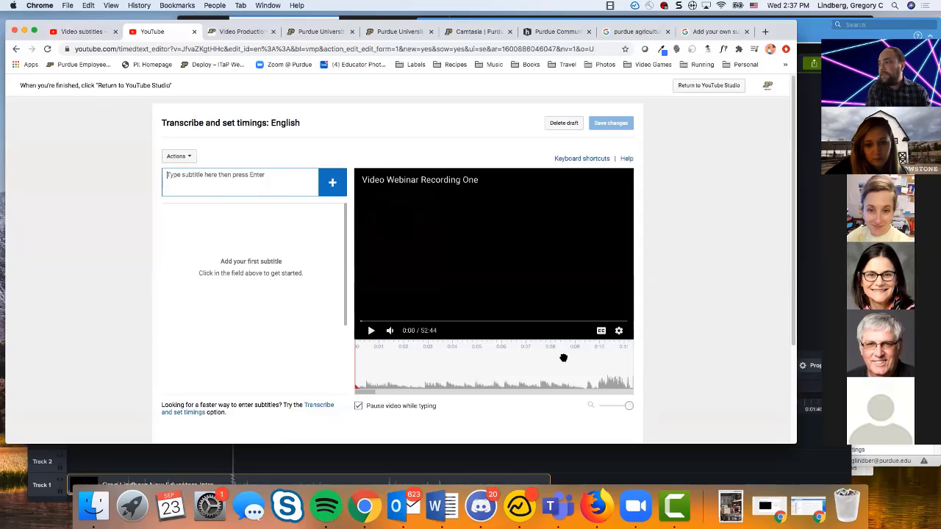
# Step: Play the webinar from further in, pause at about 13:39, and get the subtitle entry ready for text
pyautogui.click(371, 330)
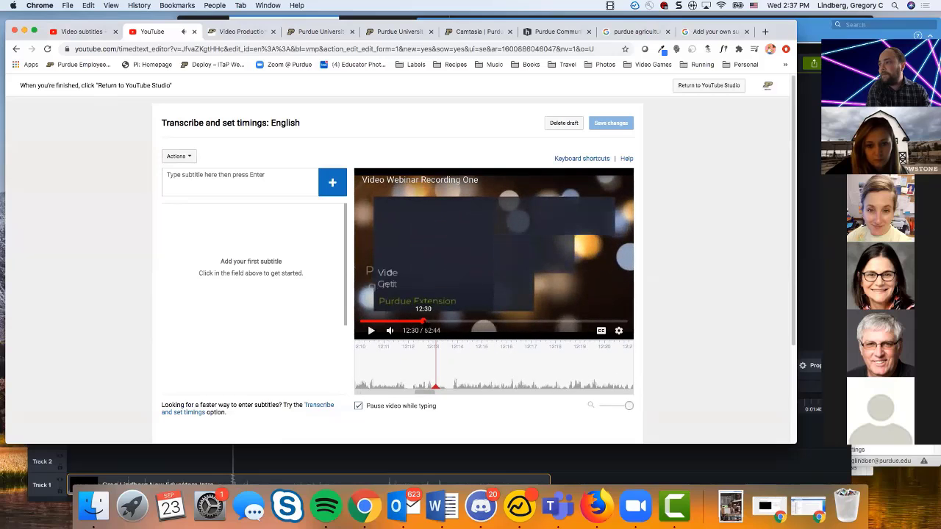
pyautogui.click(428, 321)
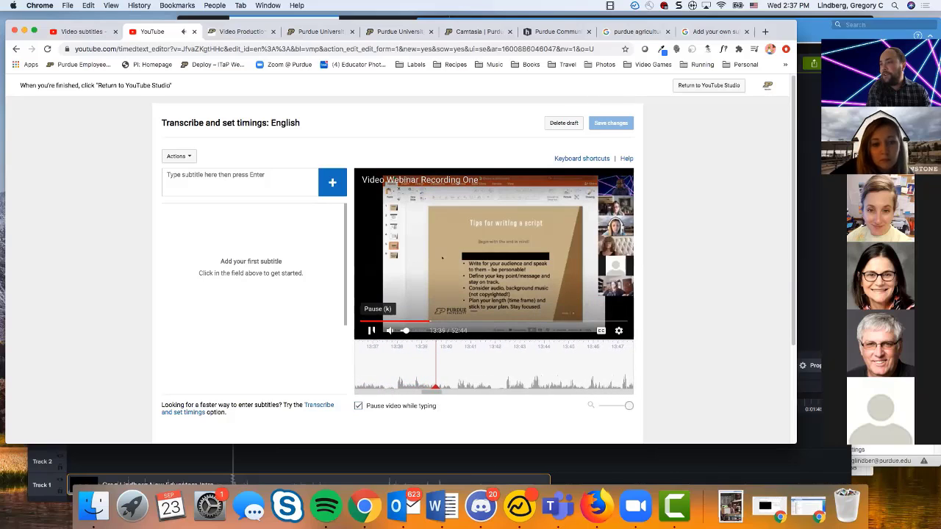
pyautogui.click(371, 331)
pyautogui.click(231, 176)
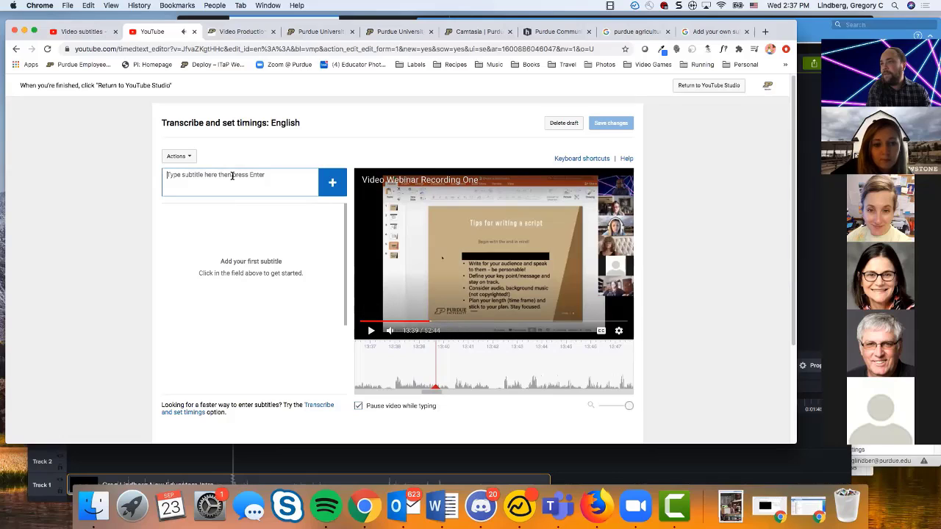
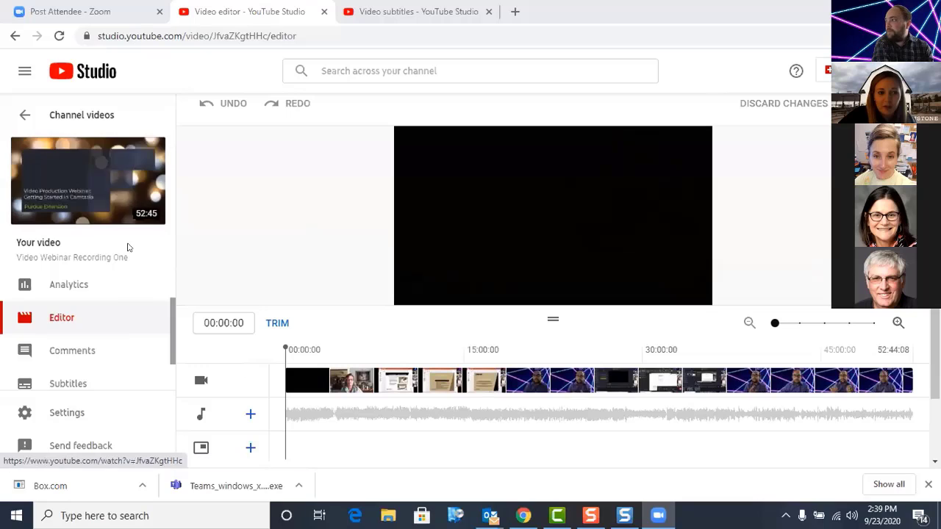
# Step: Preview the webinar frame at 07:00:21 on the video editor's timeline
pyautogui.moveTo(119, 218)
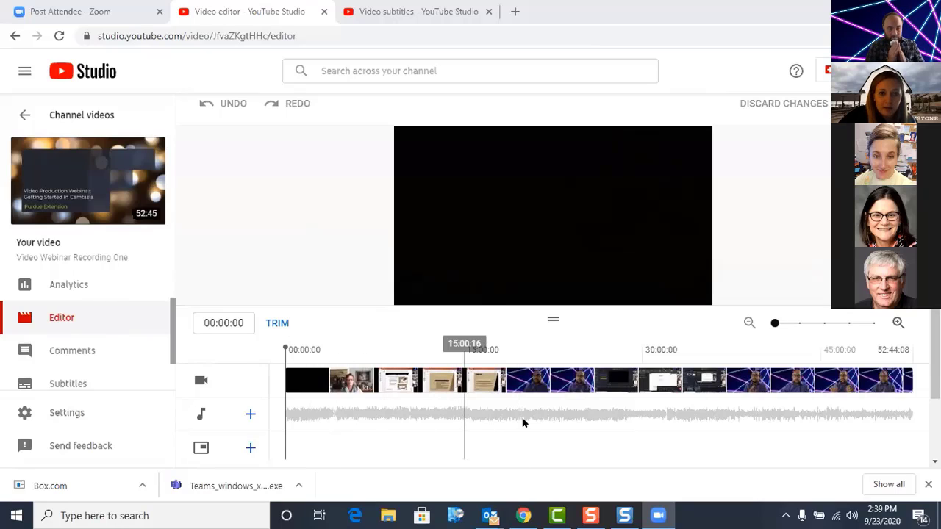
pyautogui.click(368, 425)
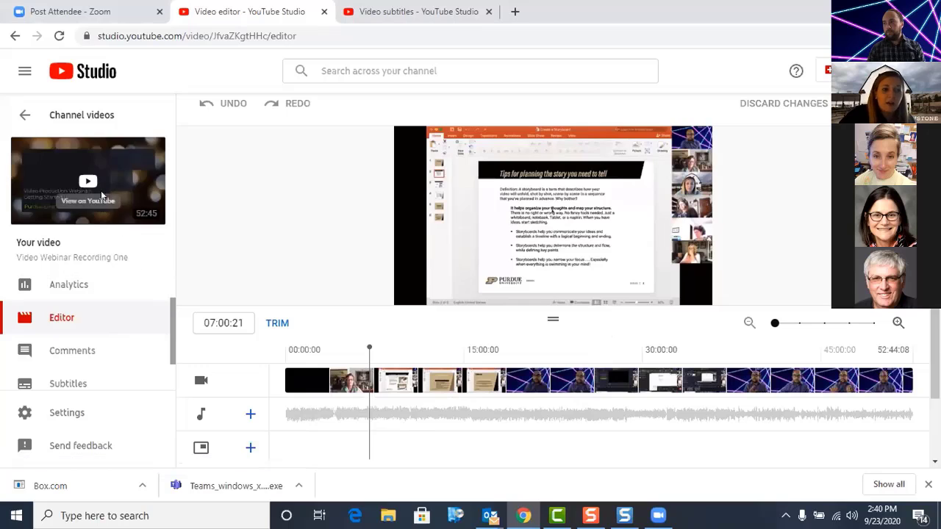
pyautogui.moveTo(89, 197)
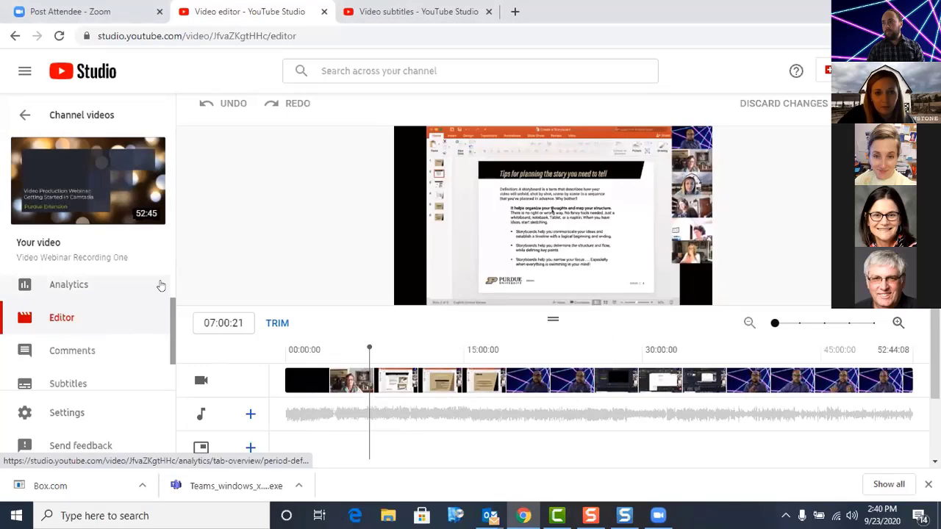
# Step: Open the webinar video's analytics and view the watch time chart in the overview
pyautogui.scroll(-1, 169, 316)
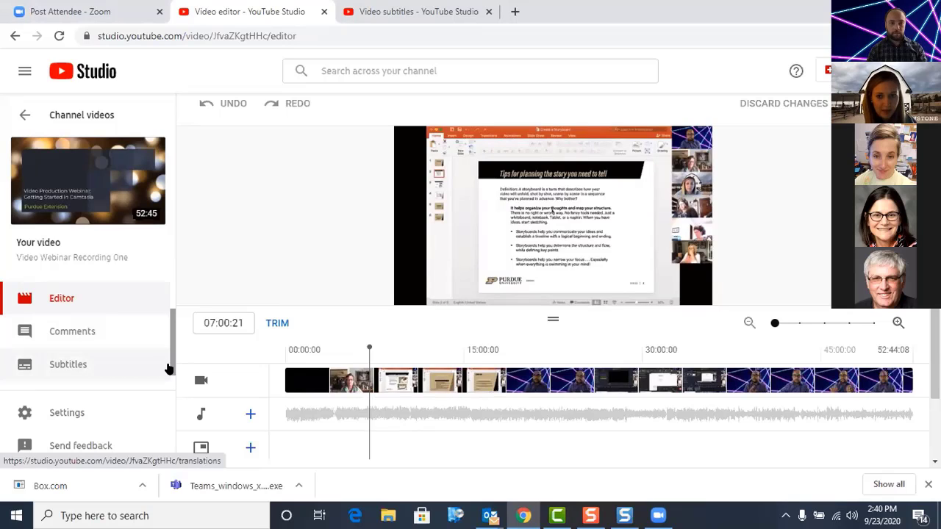
pyautogui.scroll(1, 171, 319)
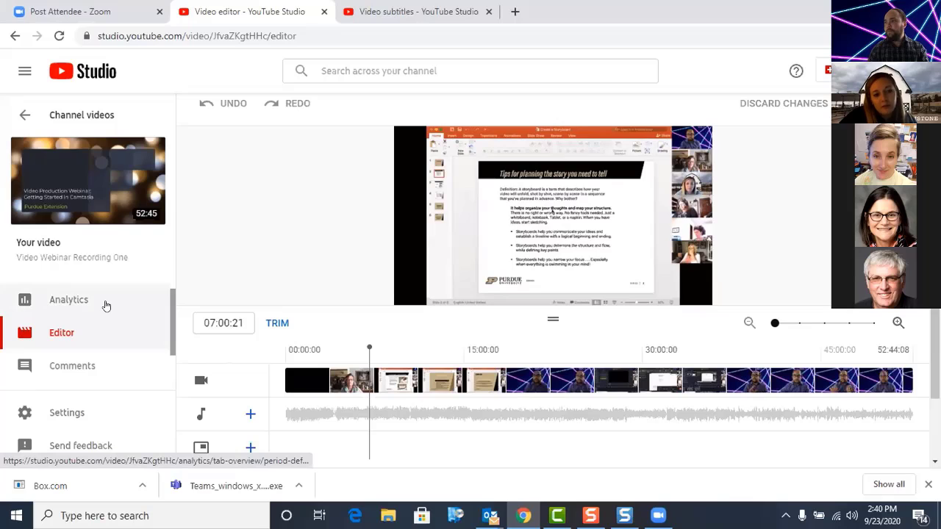
pyautogui.click(77, 303)
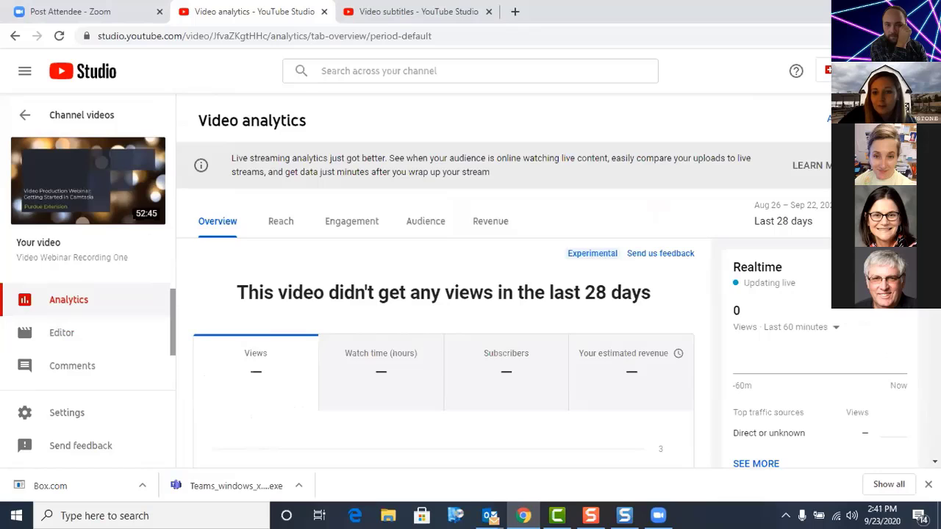
pyautogui.scroll(-1, 426, 294)
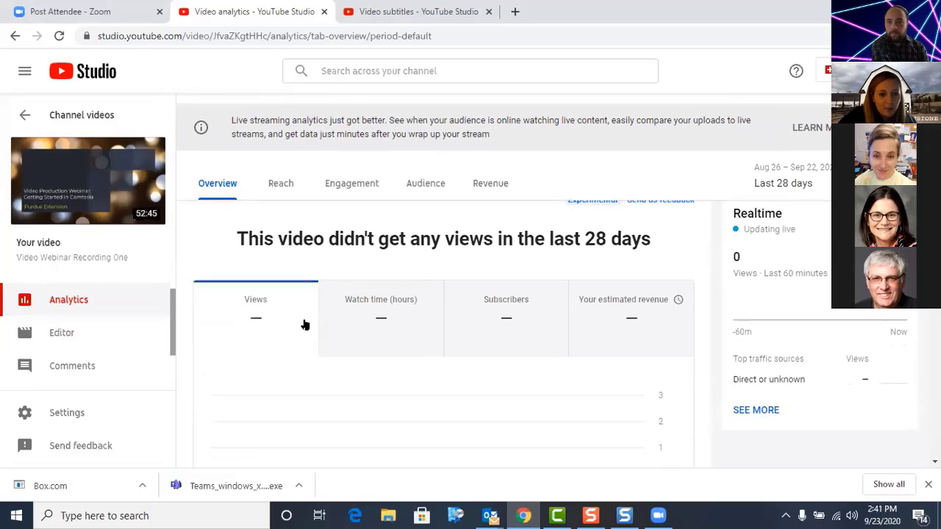
pyautogui.click(382, 319)
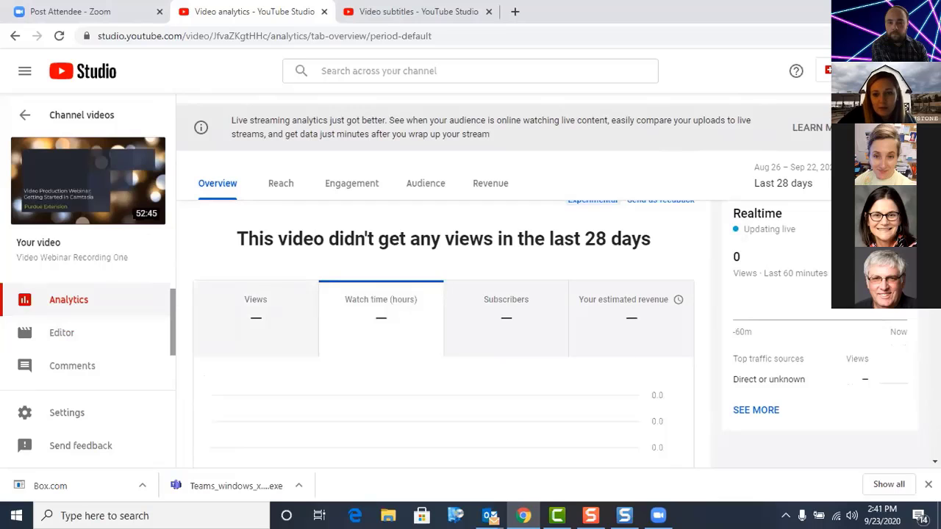
pyautogui.scroll(1, 453, 239)
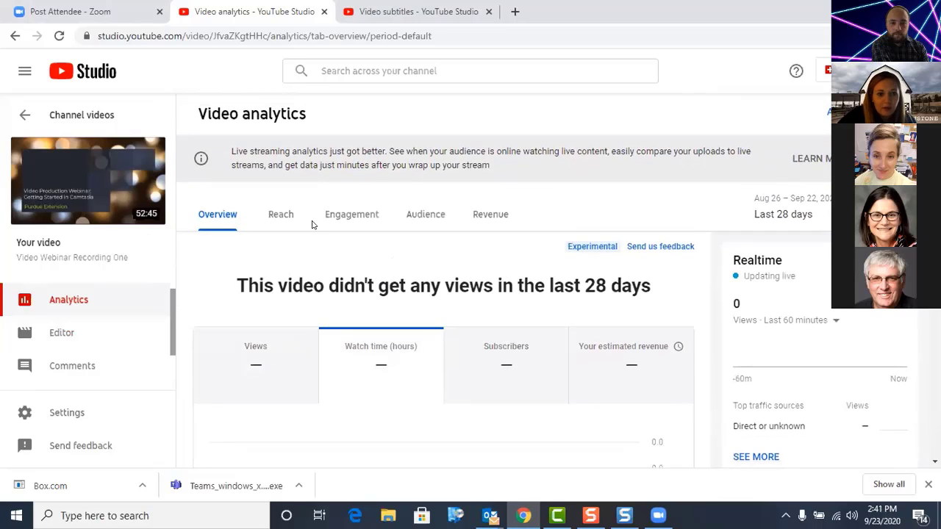
# Step: Look through the video's Reach, Engagement and Audience analytics
pyautogui.click(274, 209)
pyautogui.click(360, 228)
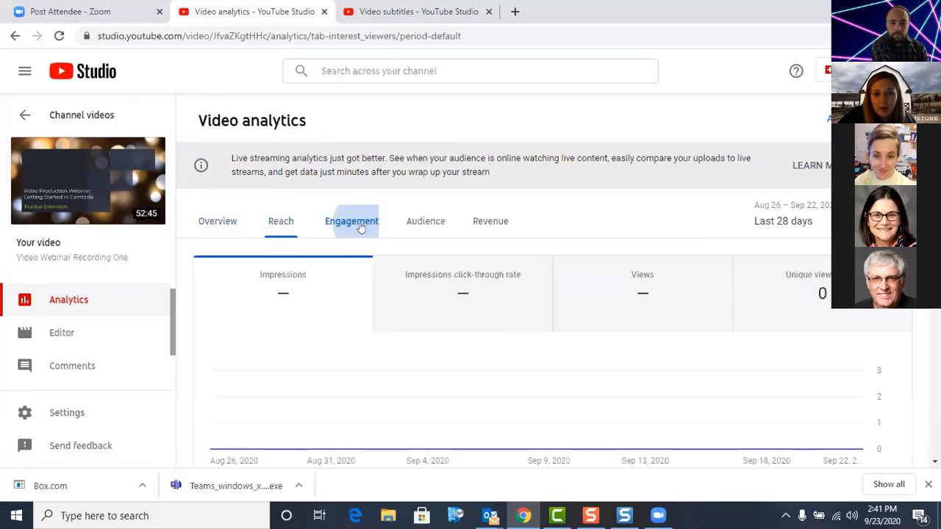
pyautogui.click(433, 219)
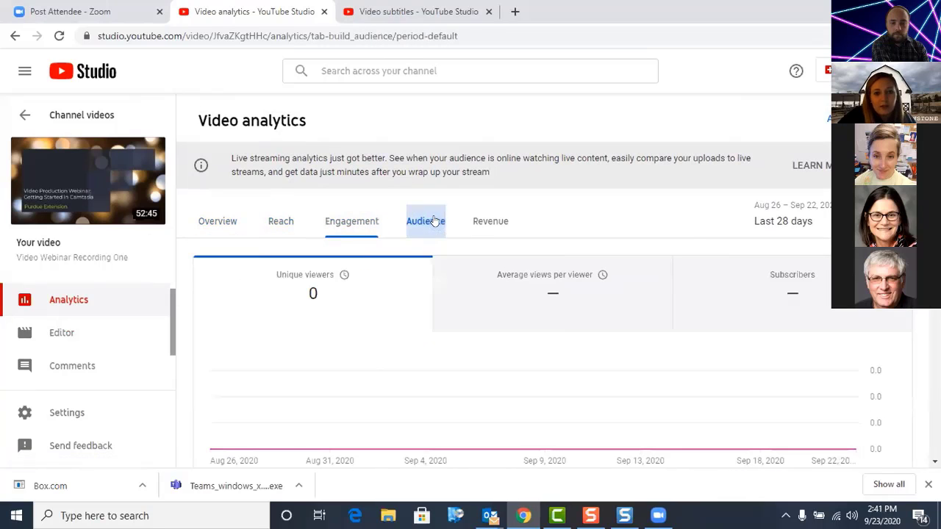
# Step: Examine the video's Revenue analytics, including the estimated revenue chart, revenue sources, ad types and transaction revenue
pyautogui.click(498, 227)
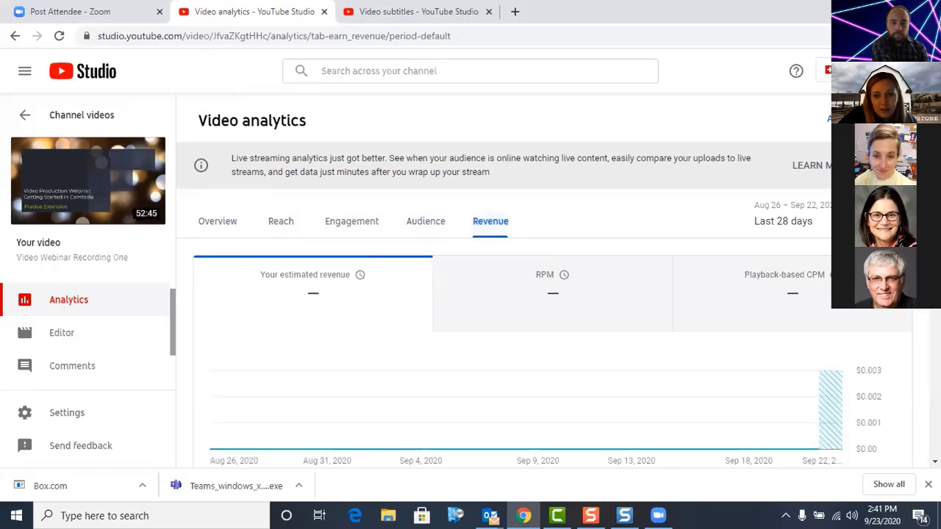
pyautogui.scroll(-1, 507, 294)
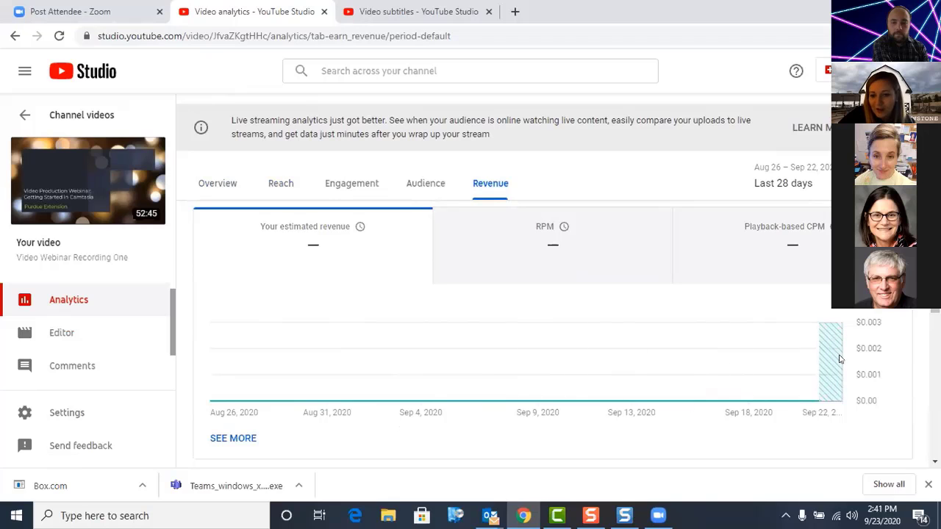
pyautogui.scroll(-3, 840, 359)
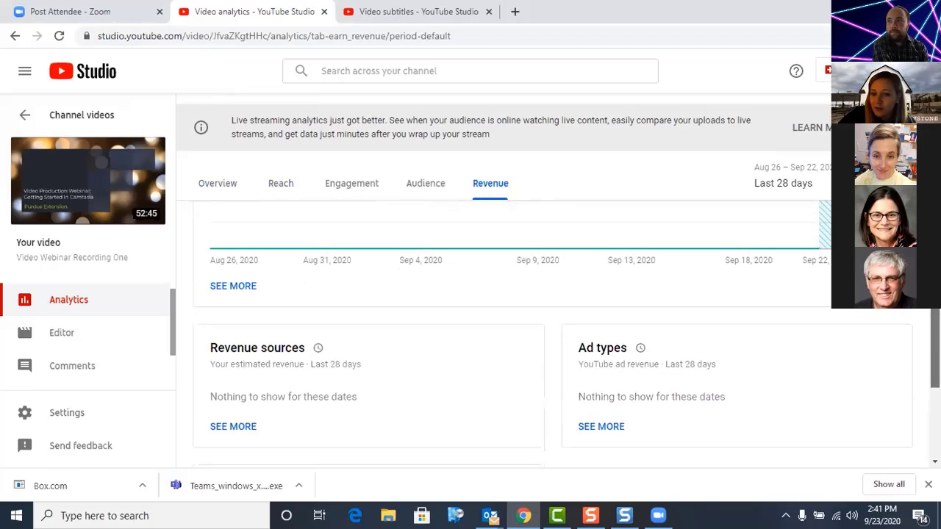
pyautogui.scroll(-1, 918, 374)
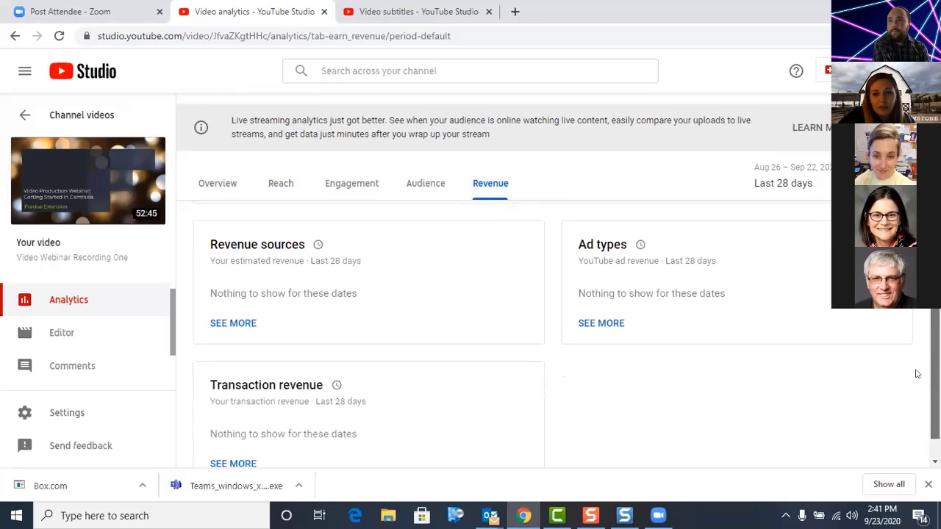
pyautogui.scroll(3, 918, 374)
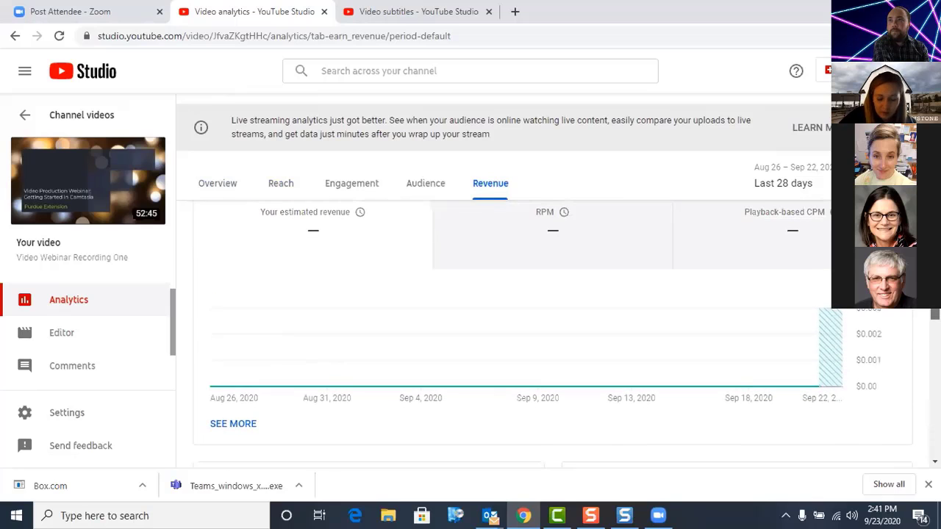
pyautogui.scroll(-1, 553, 331)
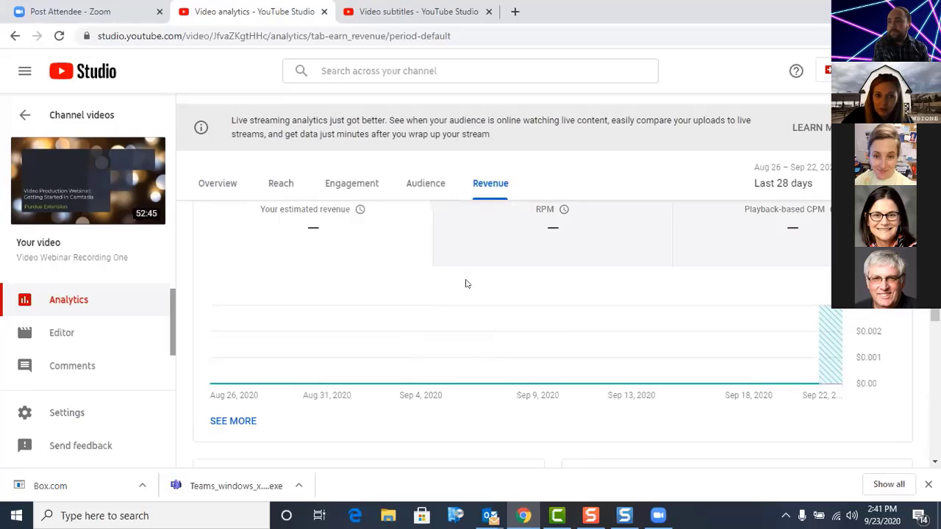
# Step: Switch to Camtasia and show the available share destinations for the webinar project
pyautogui.click(557, 515)
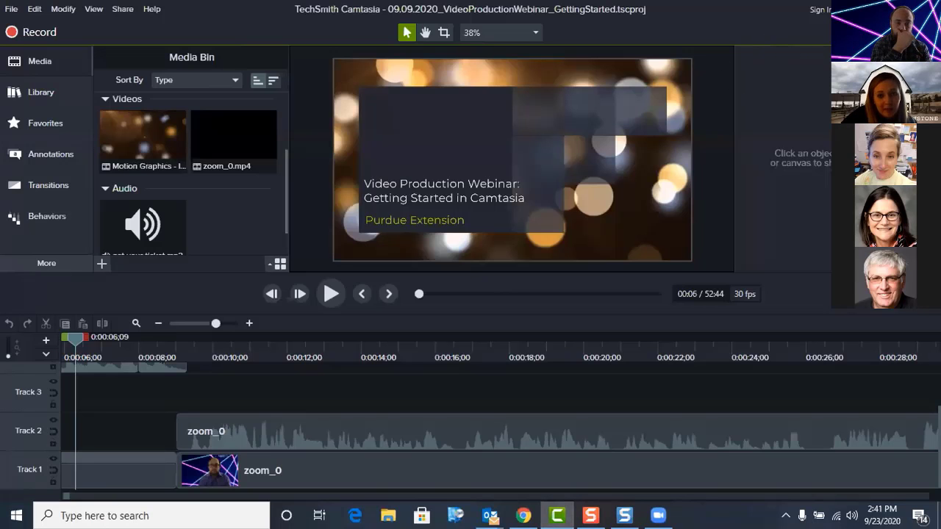
pyautogui.click(909, 31)
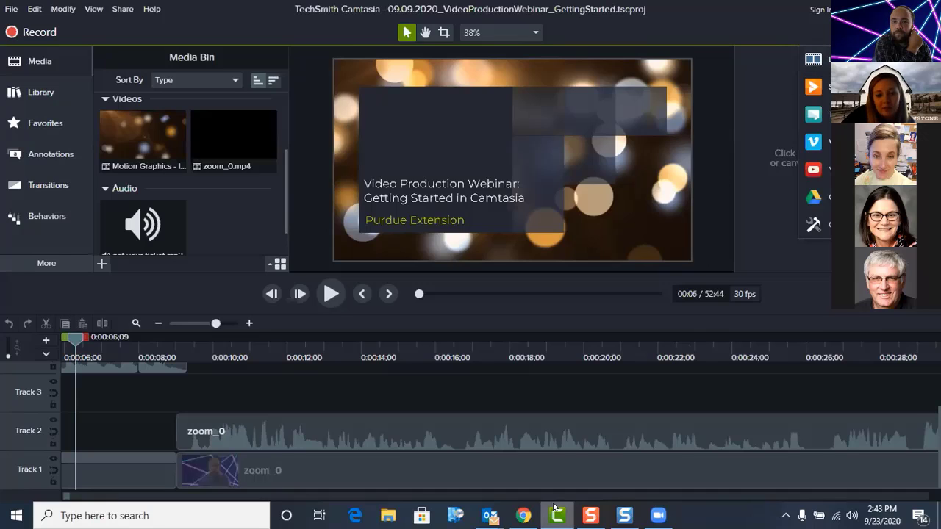
pyautogui.moveTo(524, 516)
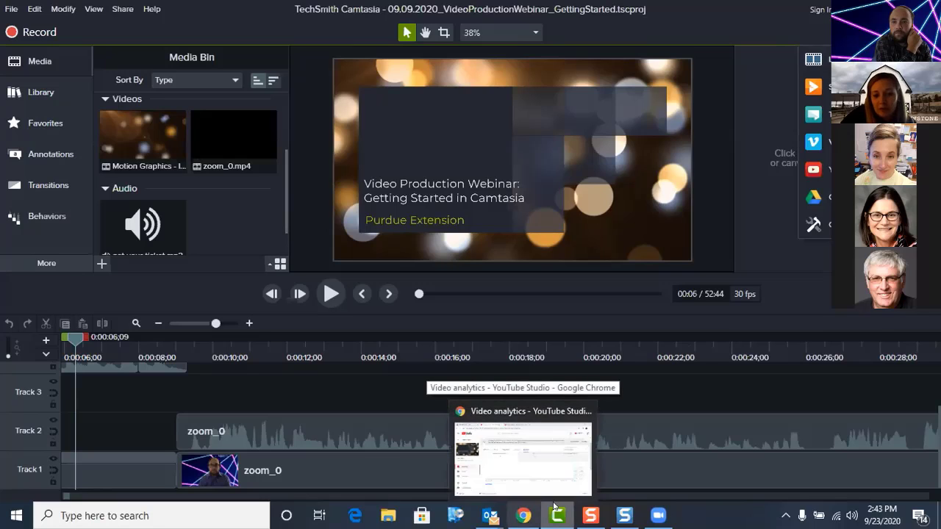
pyautogui.moveTo(624, 514)
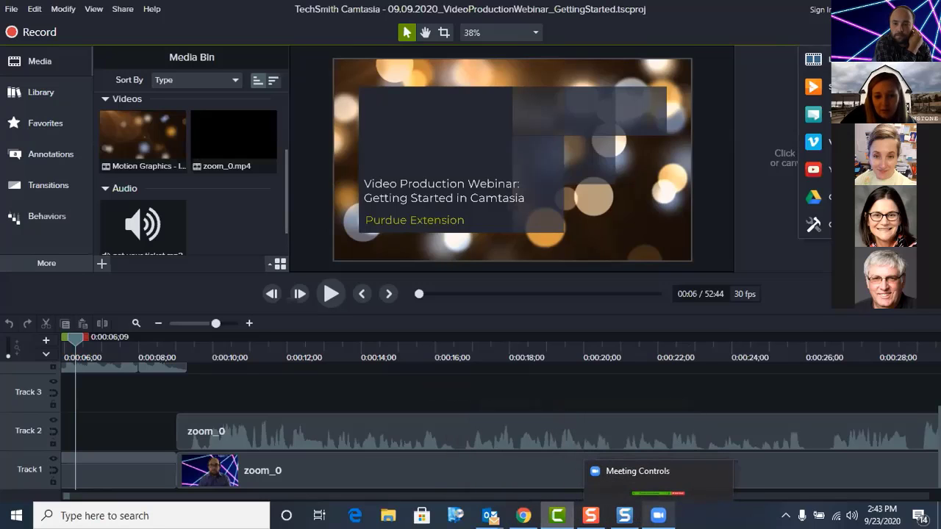
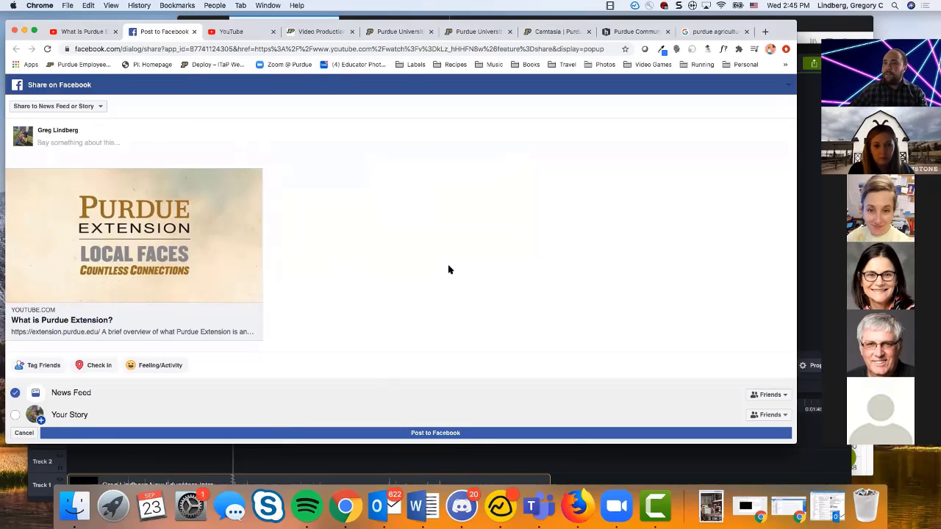
# Step: Close the Facebook share page and go to the Purdue Extension Hub home page
pyautogui.click(192, 31)
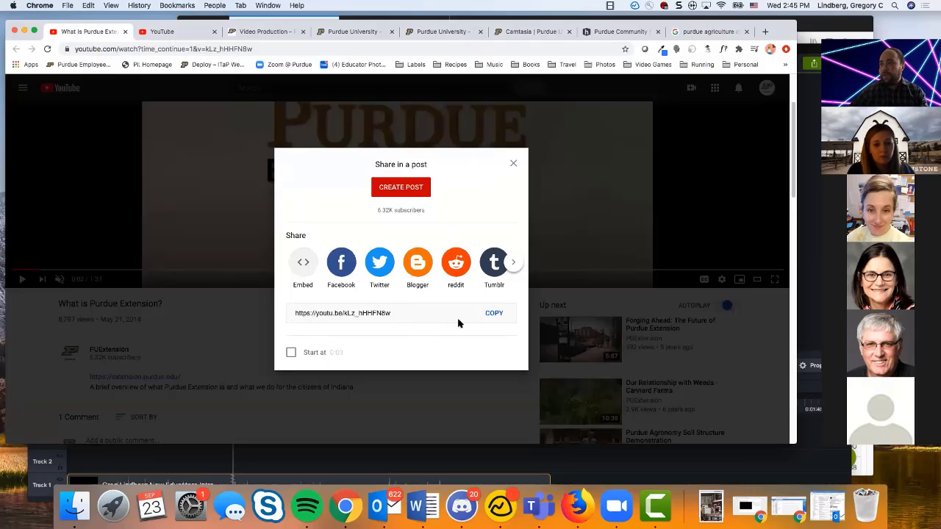
pyautogui.click(283, 31)
pyautogui.scroll(5, 305, 292)
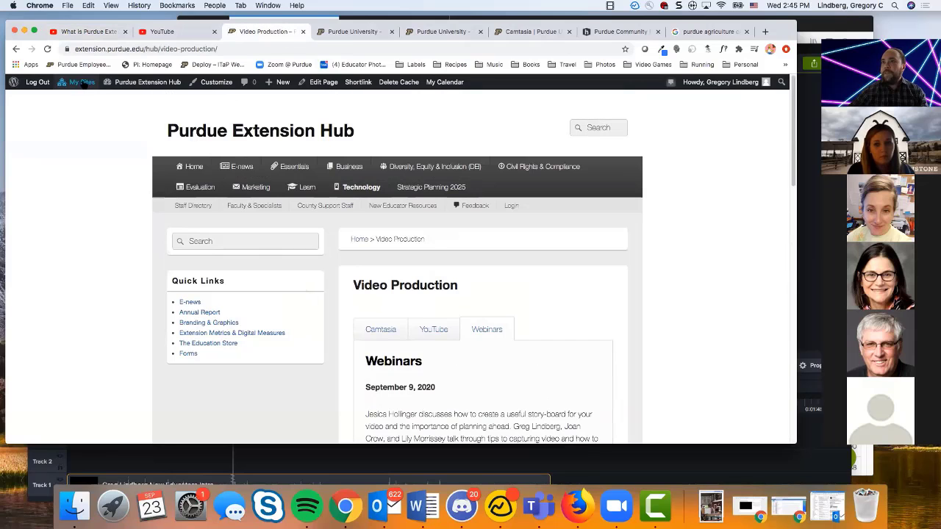
pyautogui.click(194, 130)
# Step: Open the hub's Link Shortener page and read the short link benefits and request instructions
pyautogui.moveTo(293, 168)
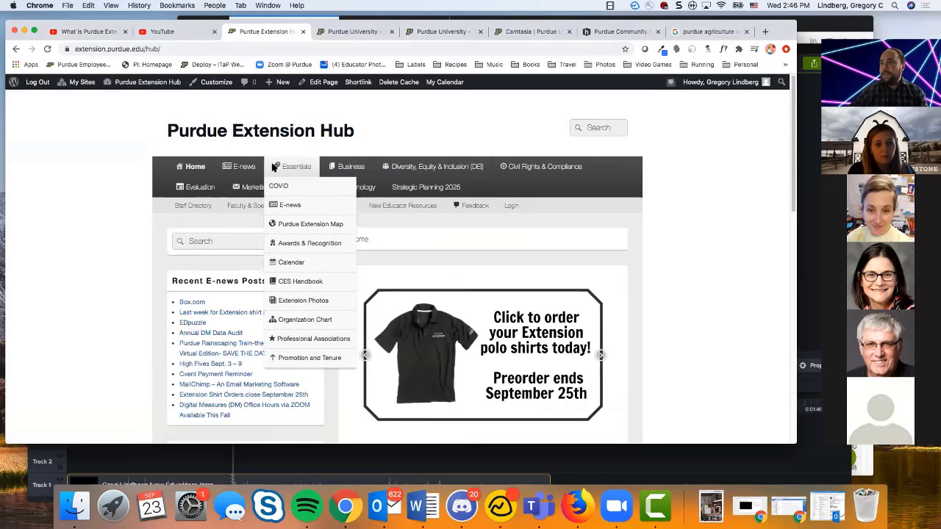
pyautogui.moveTo(245, 174)
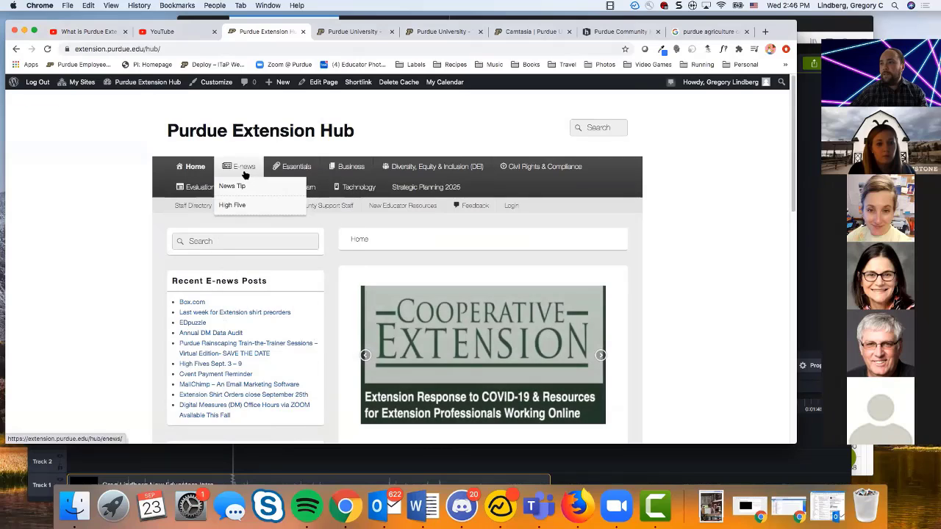
pyautogui.moveTo(350, 168)
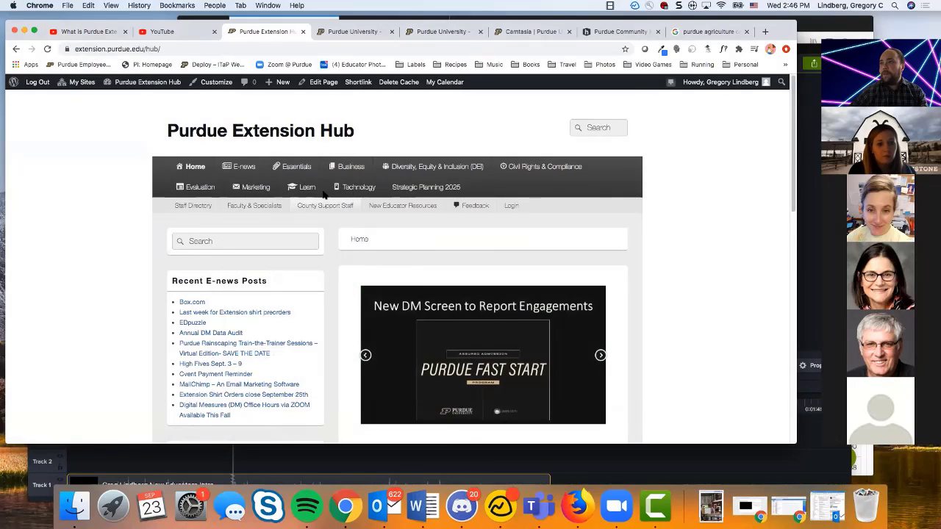
pyautogui.moveTo(299, 187)
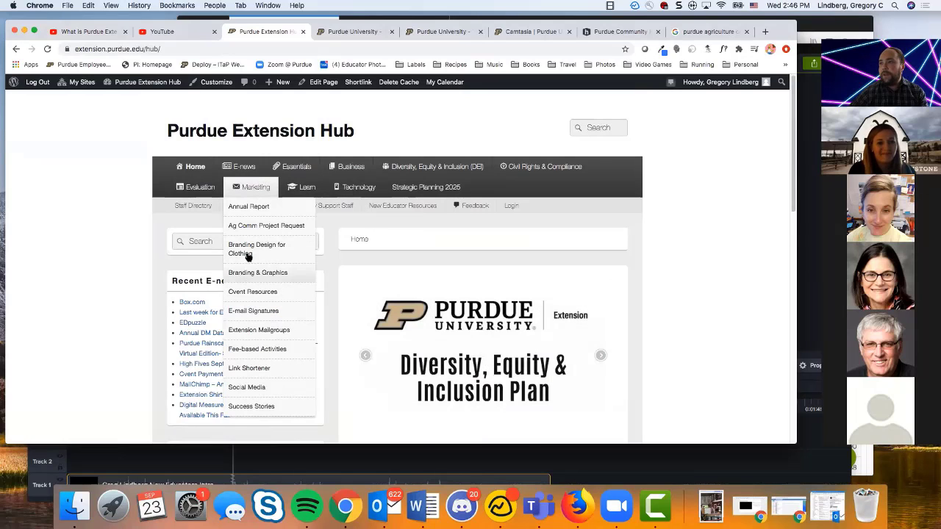
pyautogui.click(243, 372)
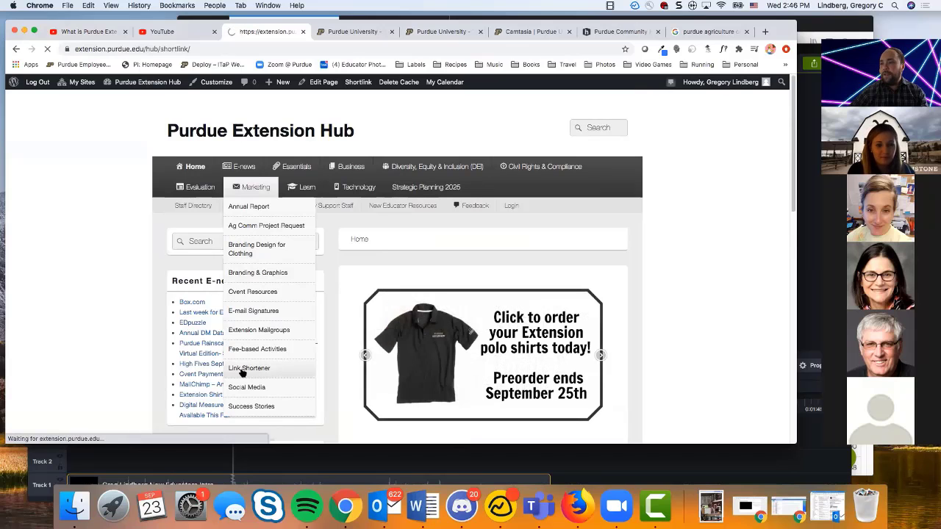
pyautogui.scroll(-5, 326, 357)
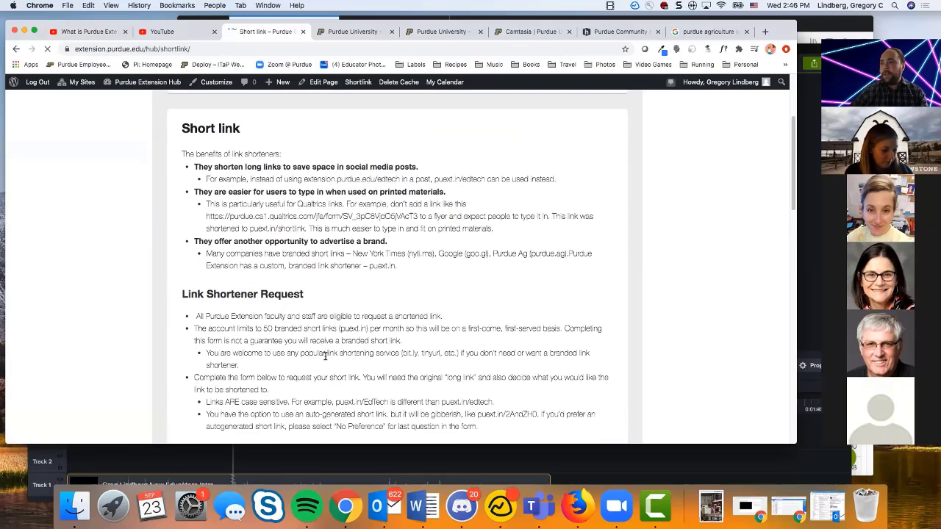
pyautogui.scroll(-2, 447, 274)
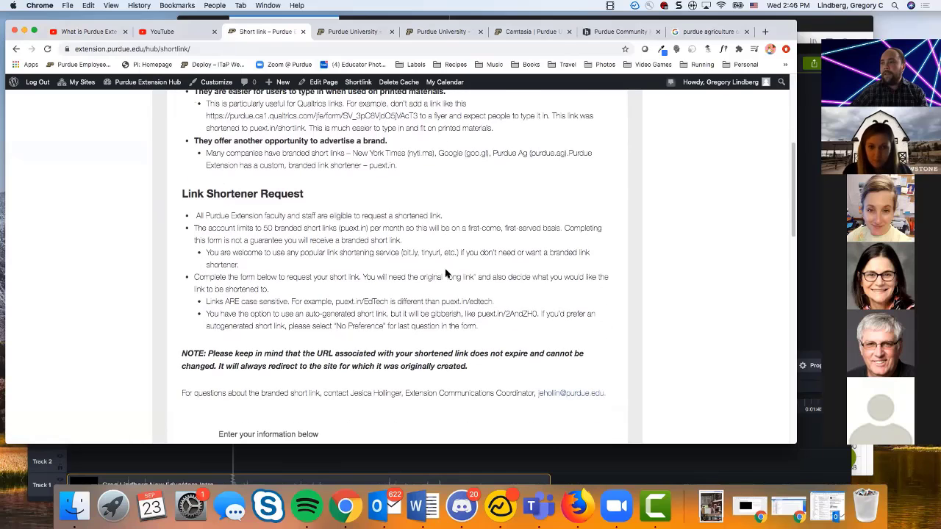
pyautogui.scroll(1, 347, 356)
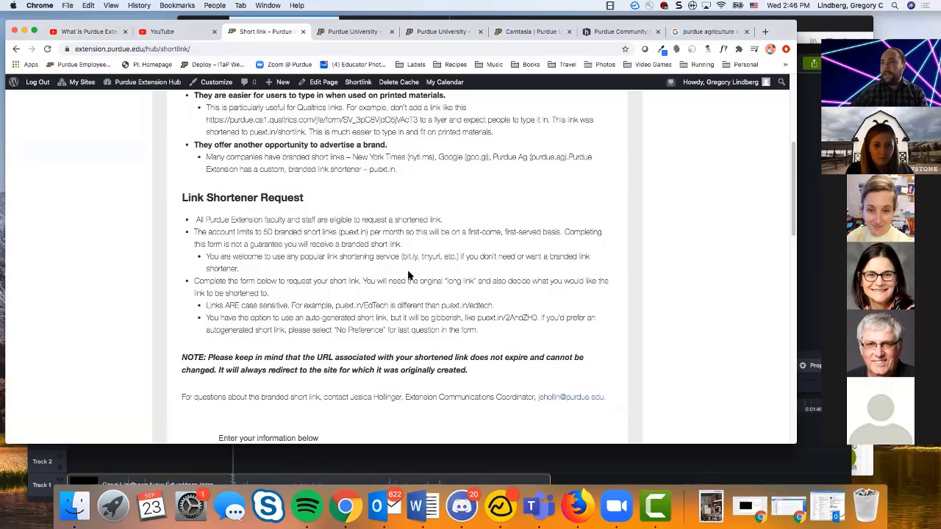
pyautogui.scroll(4, 405, 302)
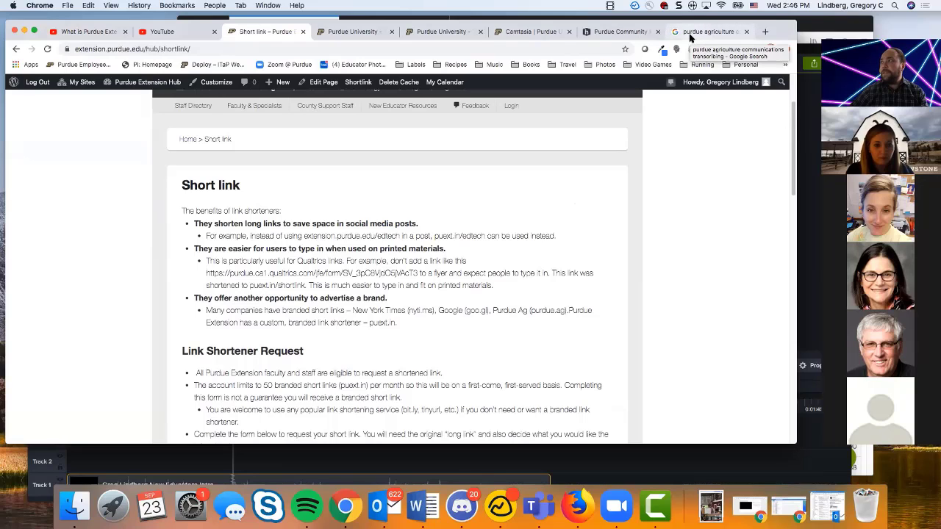
# Step: Return to the "What is Purdue Extension?" video and dismiss its share options
pyautogui.click(90, 33)
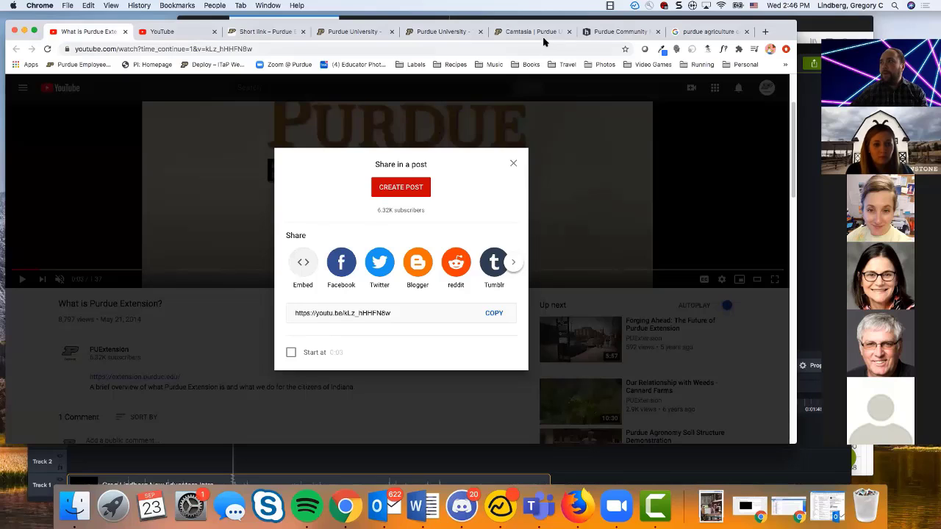
pyautogui.click(512, 164)
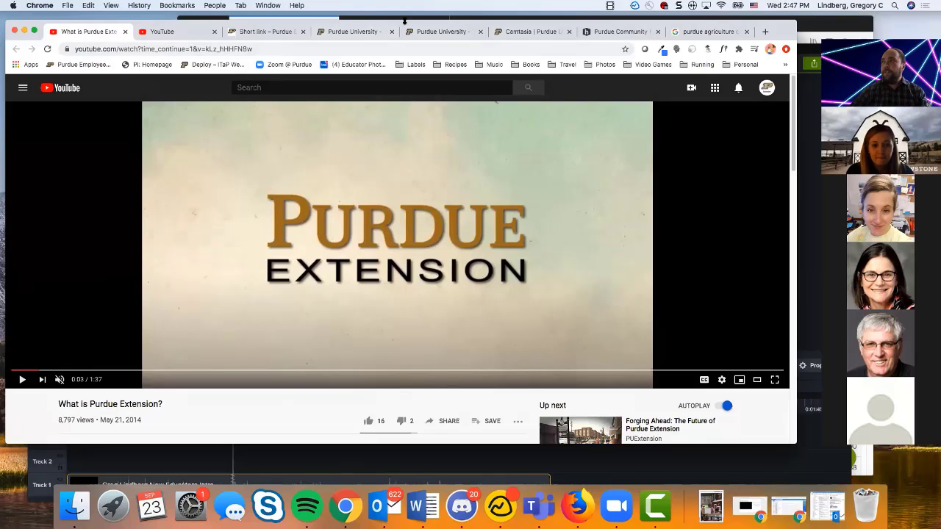
# Step: Search Google for "purdue mediaspace" and open the Purdue University MediaSpace site
pyautogui.click(686, 31)
pyautogui.doubleClick(285, 93)
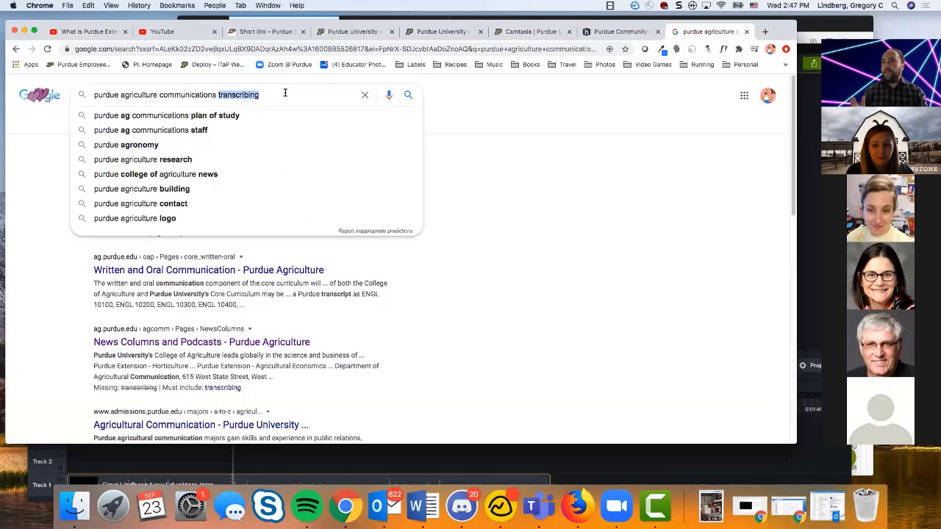
pyautogui.tripleClick(285, 93)
pyautogui.write('pur')
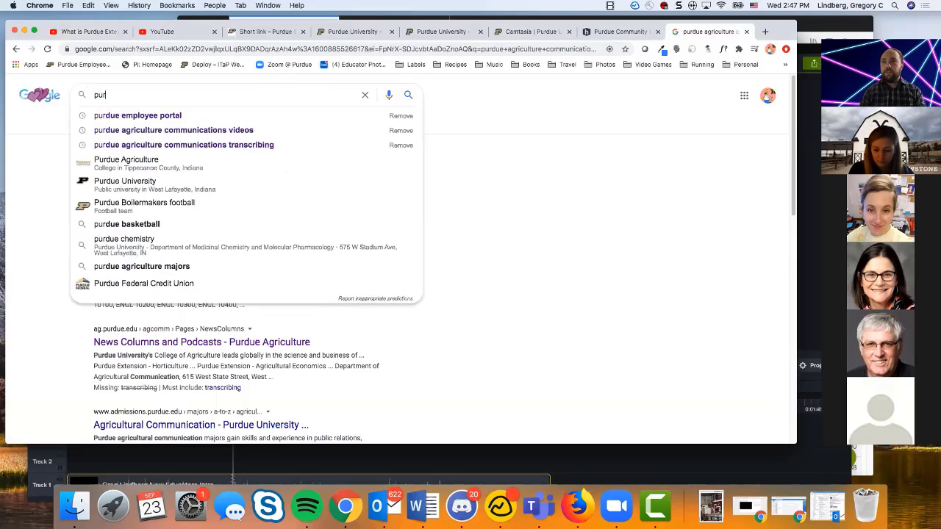
pyautogui.write('due me')
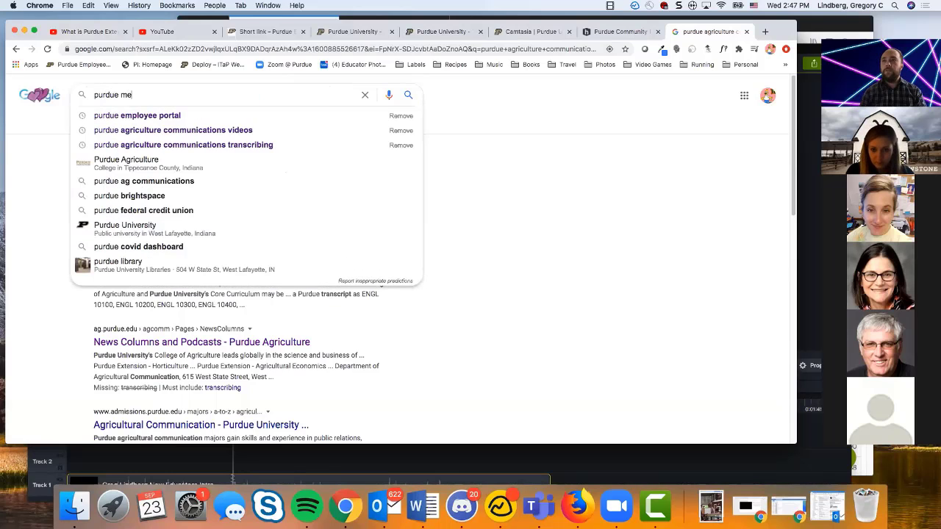
pyautogui.write('dia')
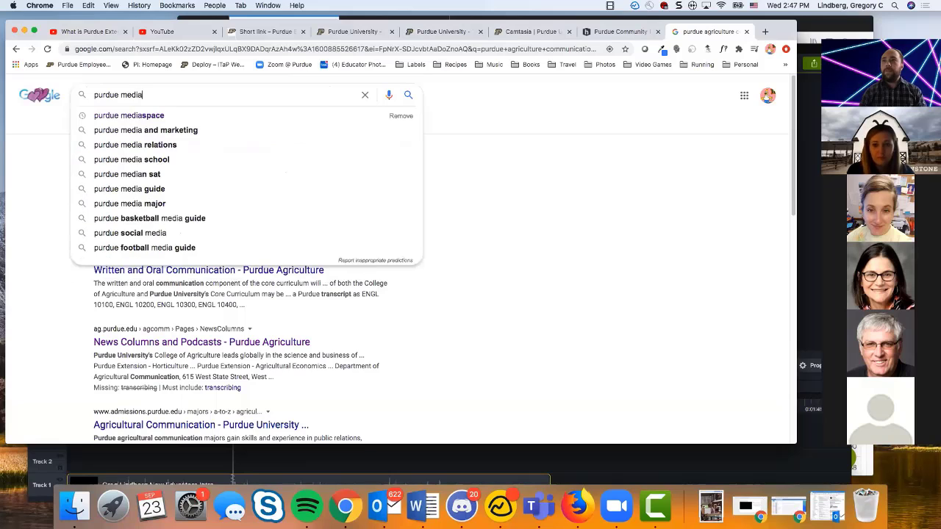
pyautogui.click(199, 117)
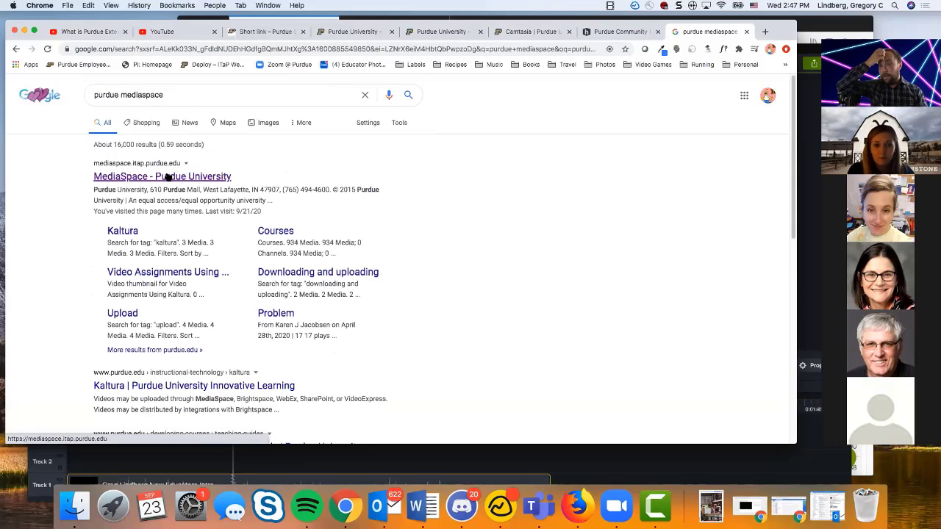
pyautogui.click(167, 178)
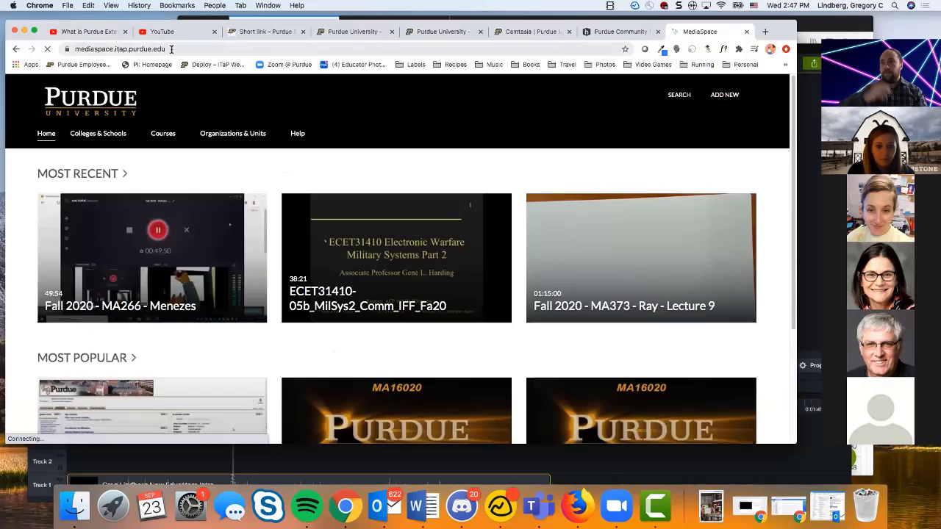
# Step: Sign in to MediaSpace and open the Media Upload page
pyautogui.click(171, 48)
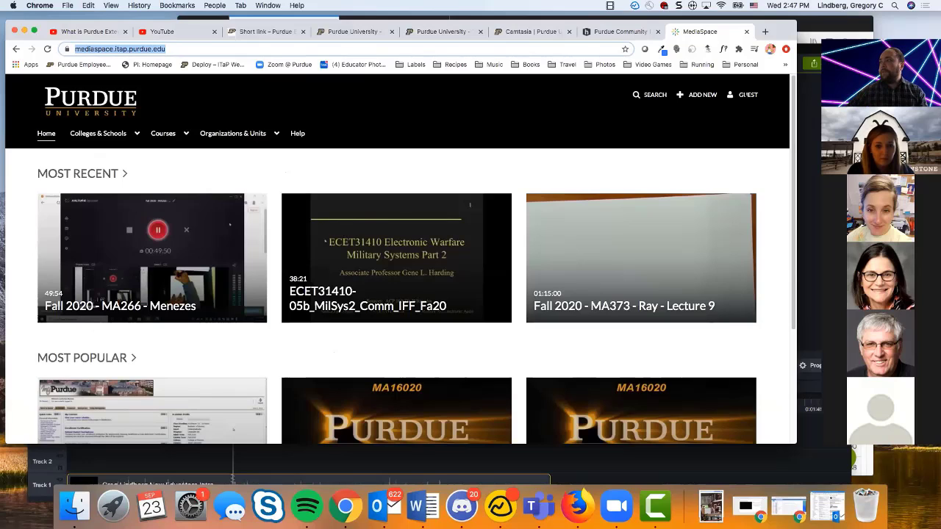
pyautogui.click(744, 94)
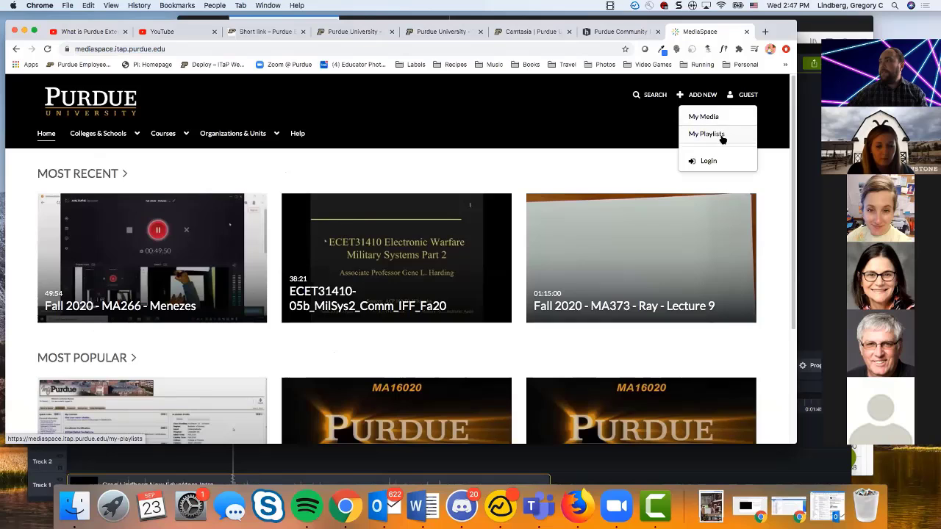
pyautogui.click(713, 161)
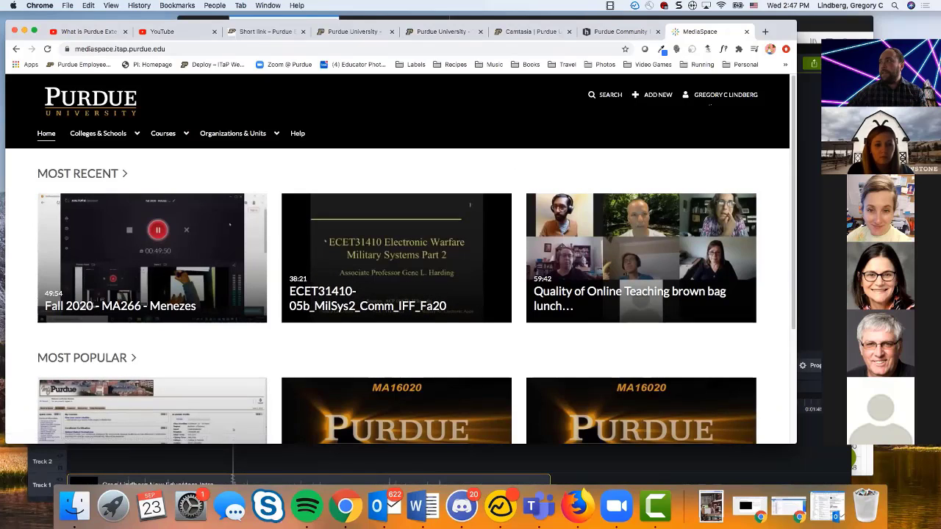
pyautogui.click(652, 95)
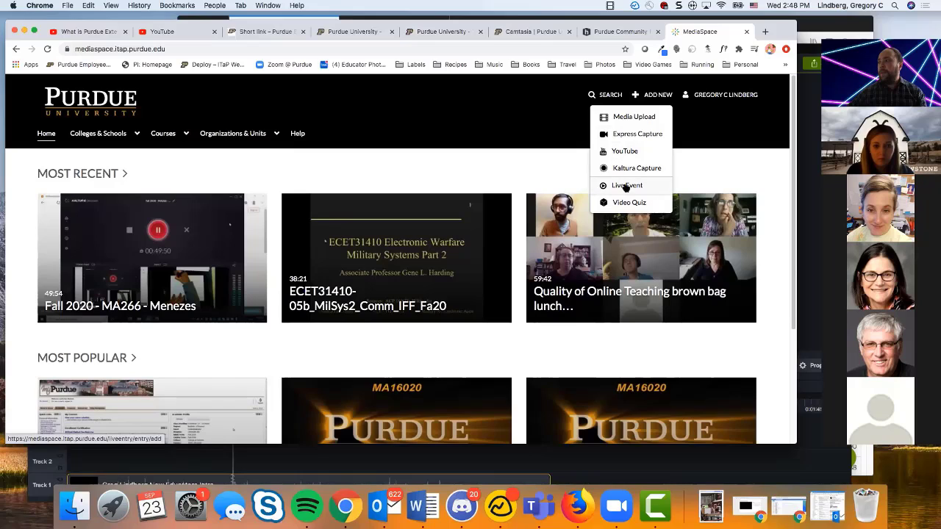
pyautogui.click(633, 118)
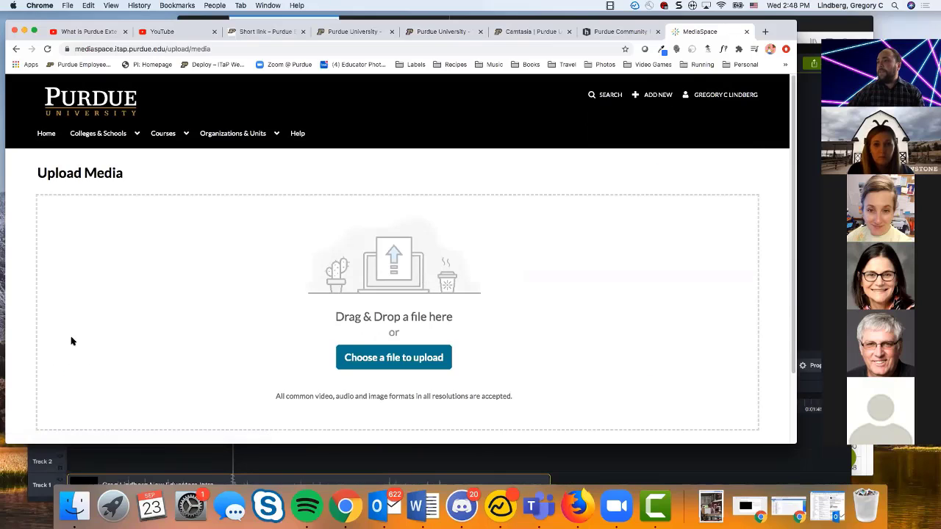
# Step: Open My Media and look through the account's uploaded recordings
pyautogui.click(725, 96)
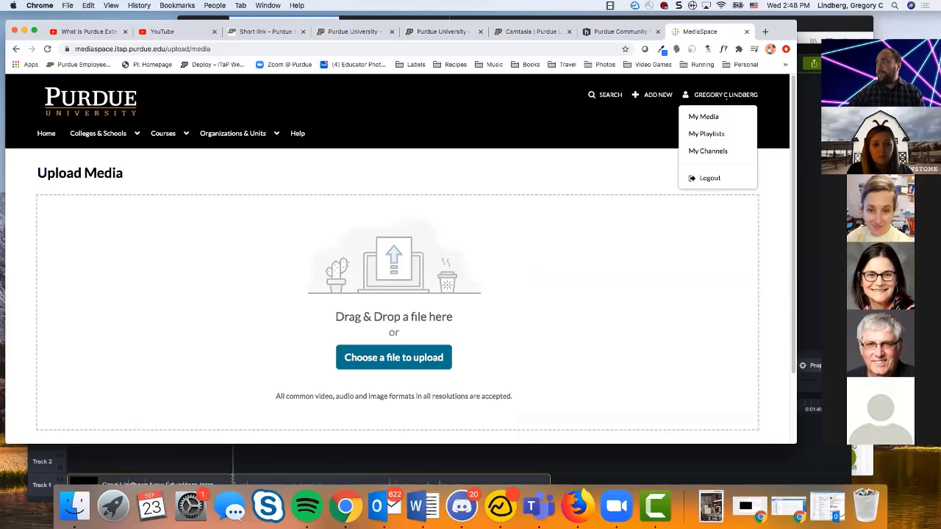
pyautogui.click(706, 133)
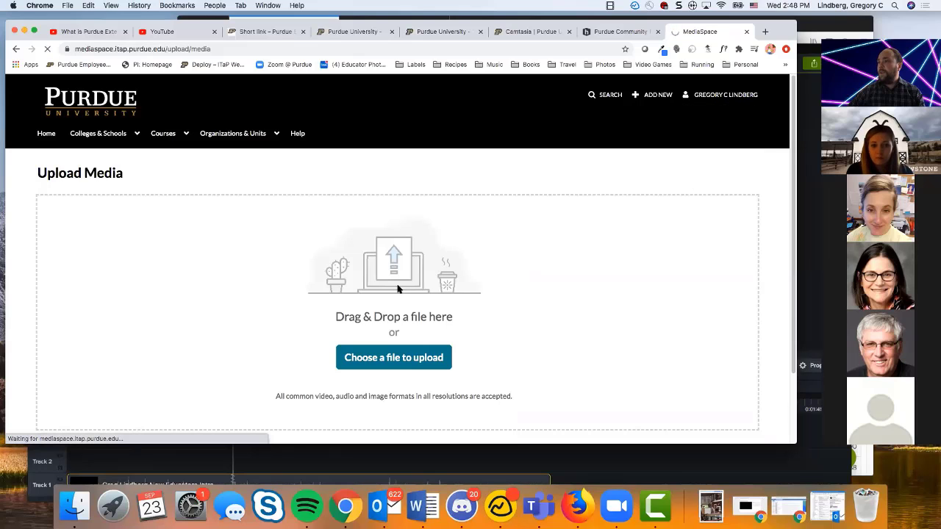
pyautogui.scroll(-3, 399, 287)
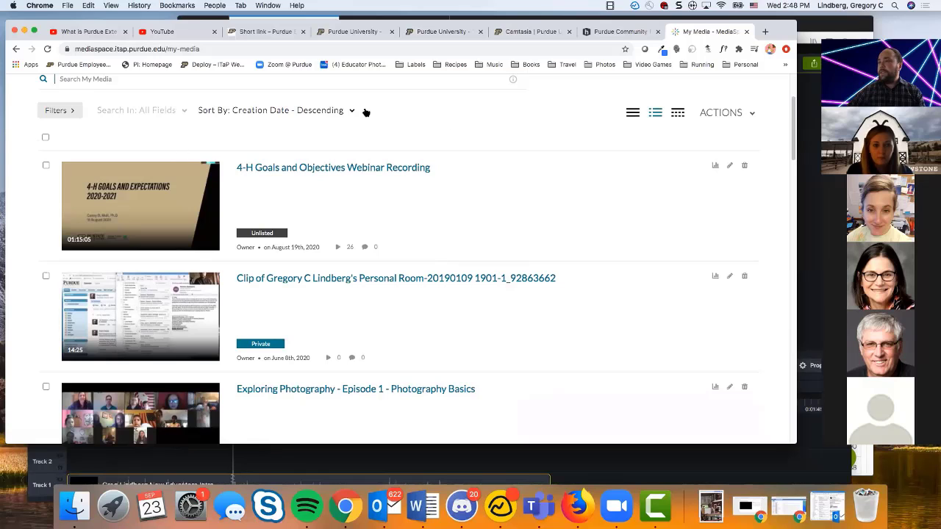
pyautogui.scroll(3, 515, 349)
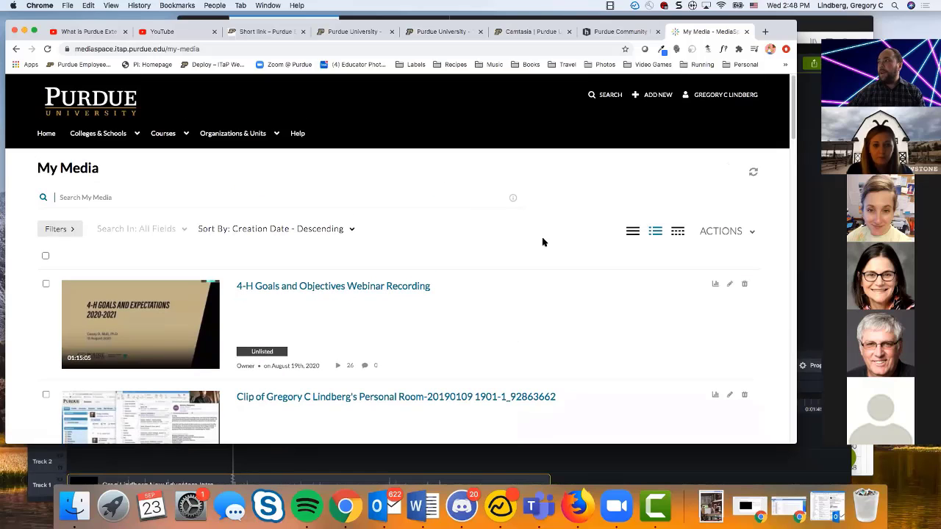
pyautogui.click(721, 95)
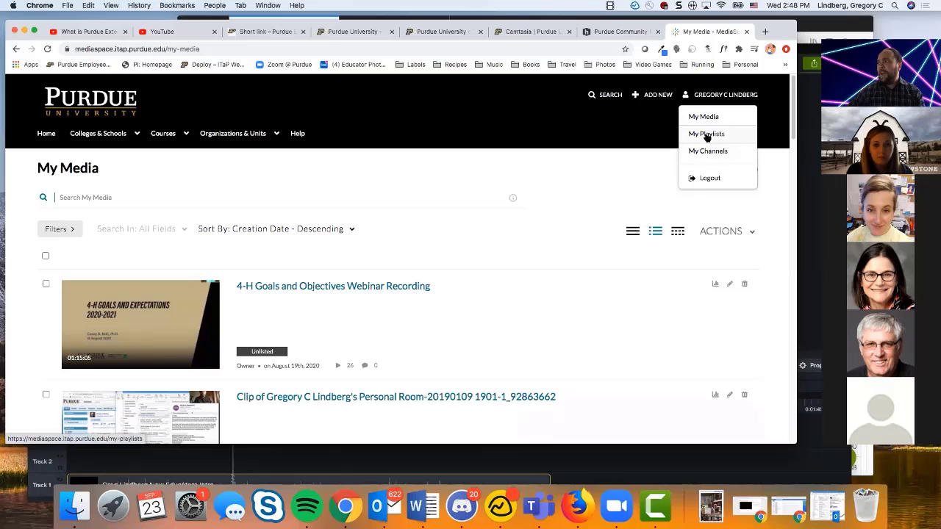
pyautogui.scroll(-2, 515, 294)
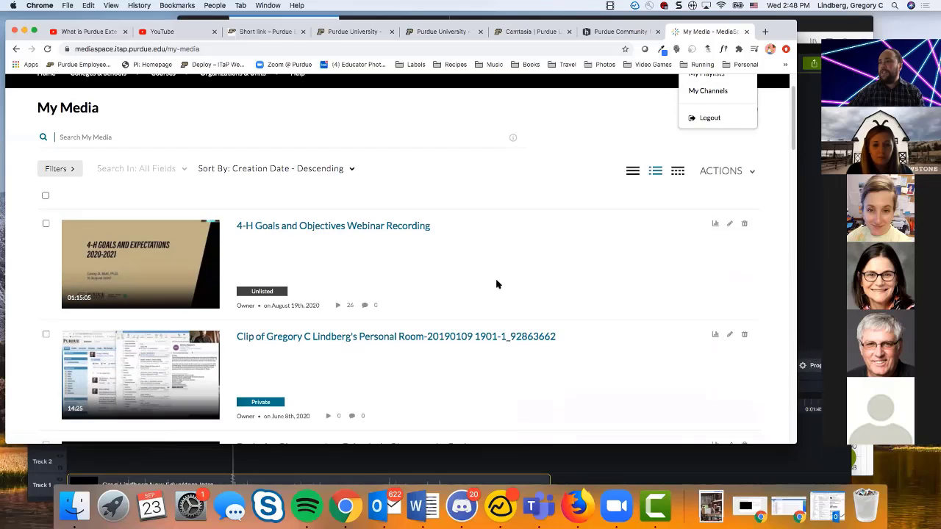
# Step: Open the 4-H Goals and Objectives Webinar Recording and review its player and details
pyautogui.click(383, 228)
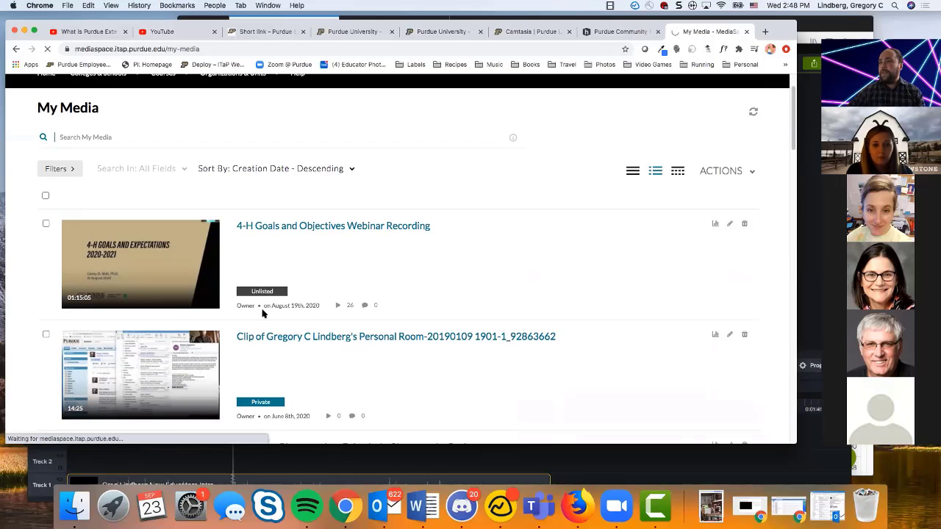
pyautogui.scroll(-3, 159, 343)
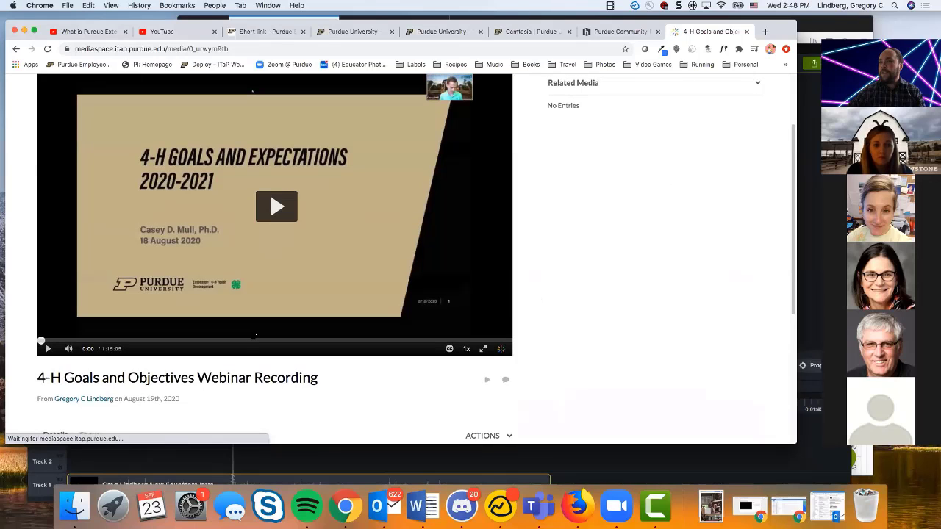
pyautogui.scroll(-3, 142, 381)
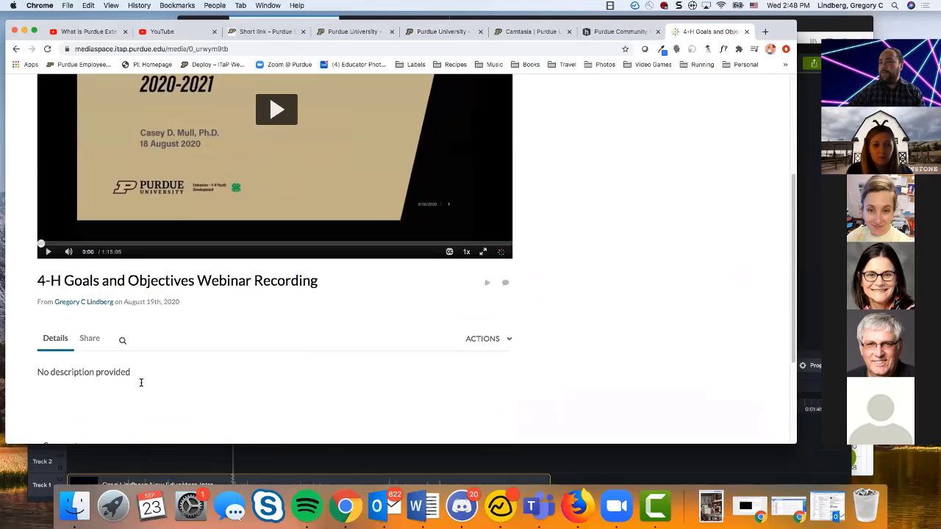
pyautogui.scroll(3, 141, 382)
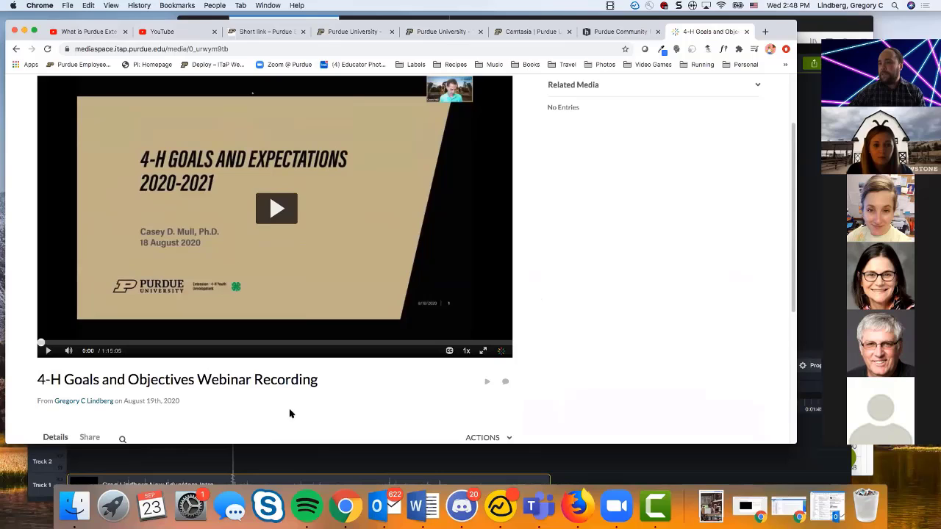
pyautogui.scroll(1, 290, 412)
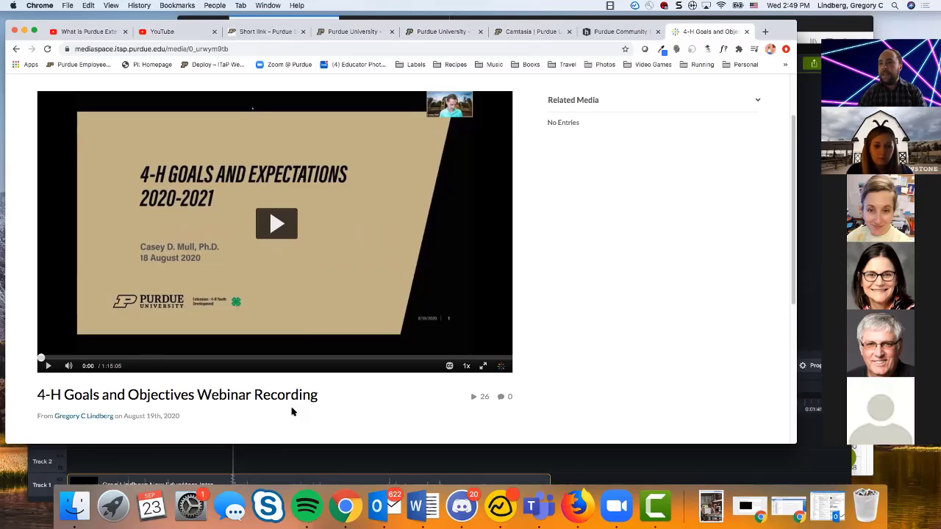
# Step: Open the publishing settings of the 4-H Goals and Objectives Webinar Recording and review the Private, Unlisted and Published options
pyautogui.scroll(-3, 309, 413)
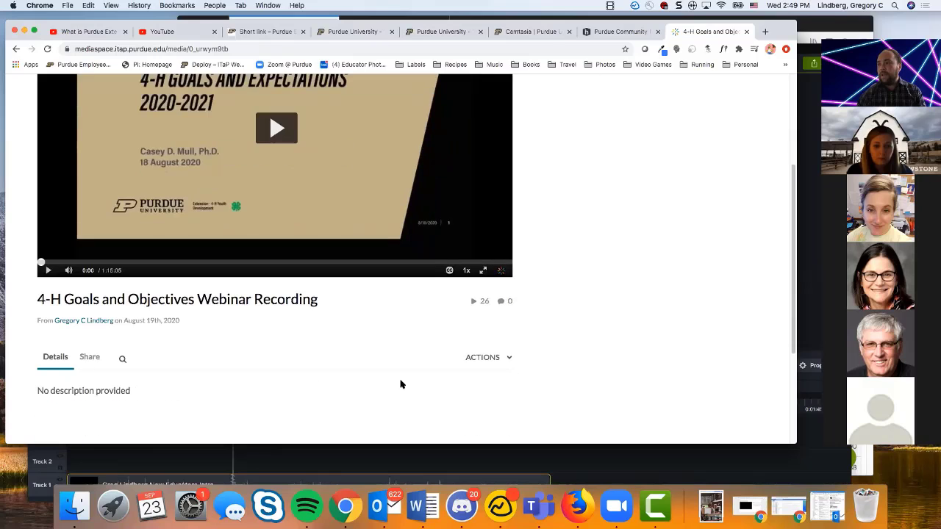
pyautogui.click(472, 359)
pyautogui.scroll(-3, 466, 360)
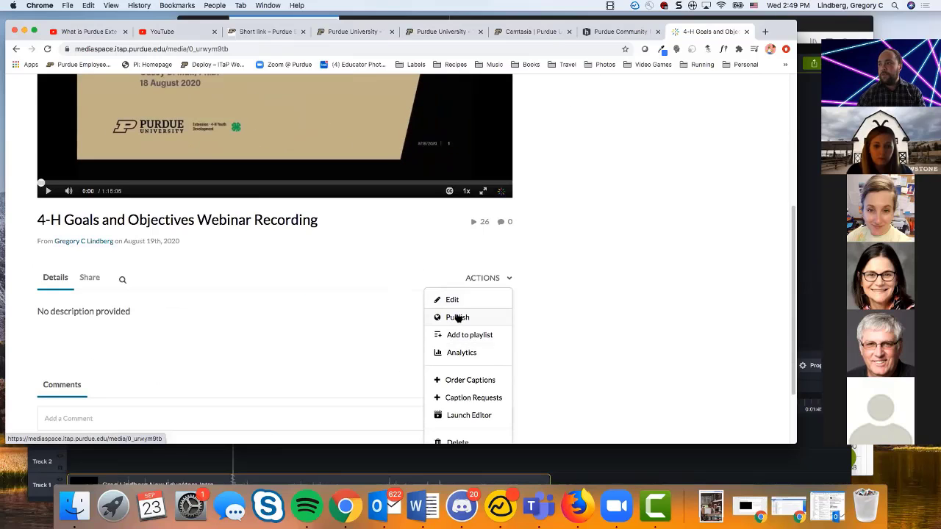
pyautogui.click(457, 317)
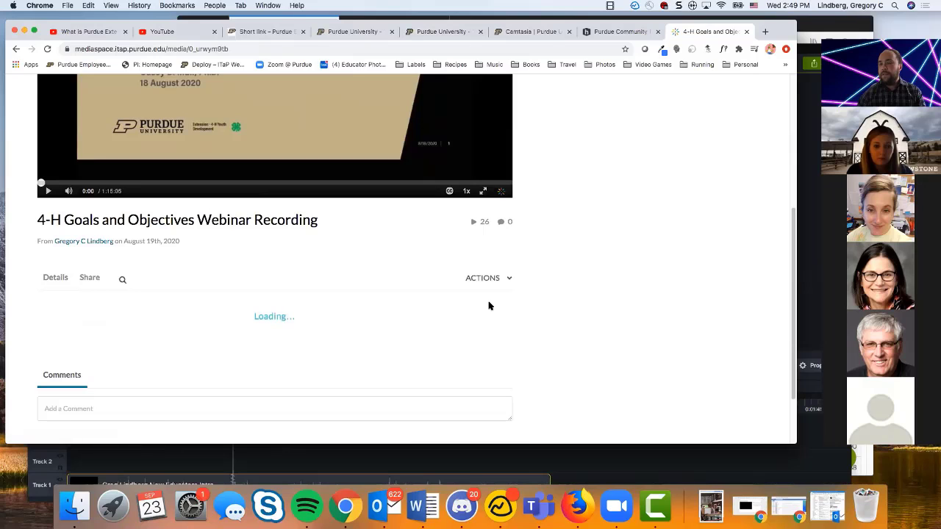
pyautogui.scroll(-3, 474, 320)
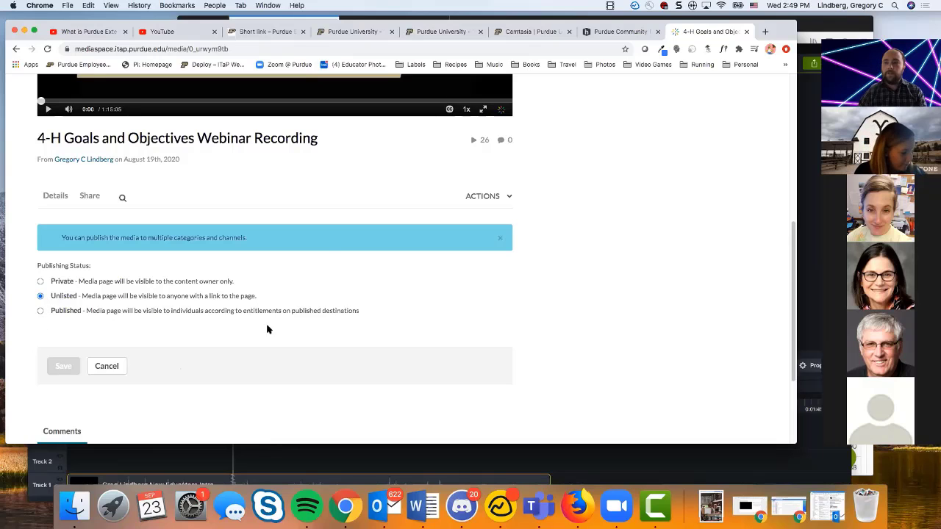
pyautogui.scroll(1, 317, 302)
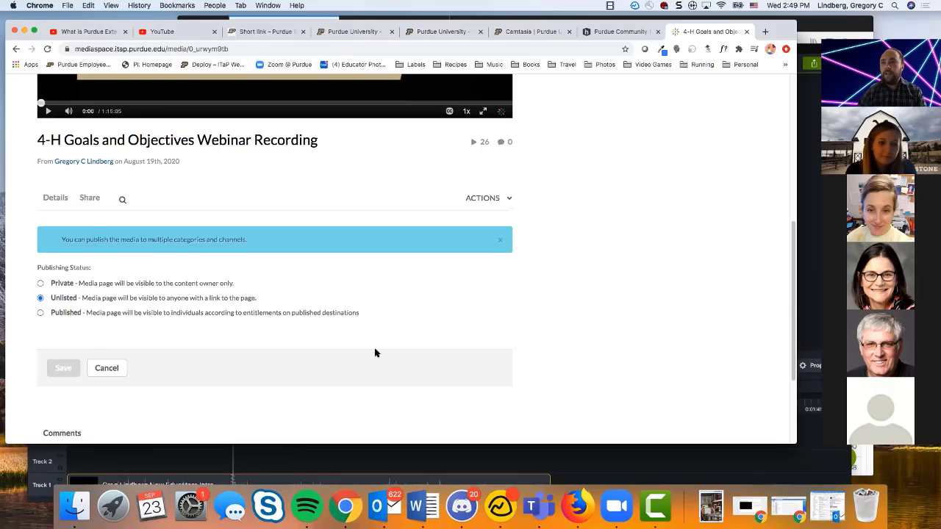
pyautogui.scroll(-1, 373, 352)
# Step: Show the recording's sharing options, starting with the media page link, and look through its full embed code
pyautogui.click(101, 197)
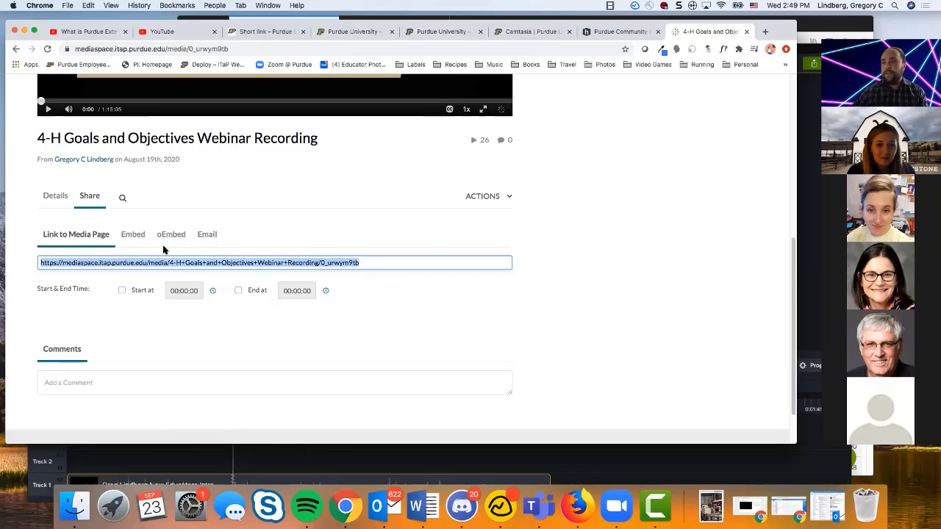
pyautogui.click(140, 236)
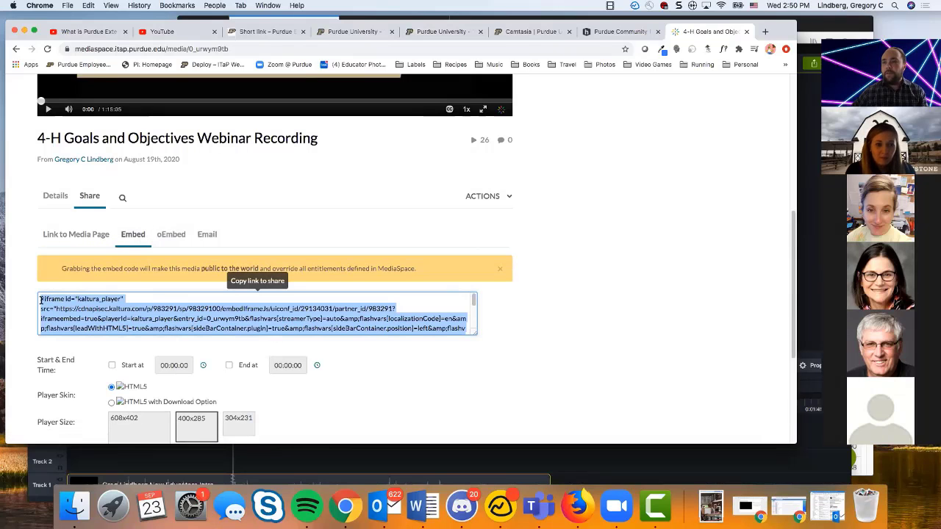
pyautogui.scroll(-3, 85, 311)
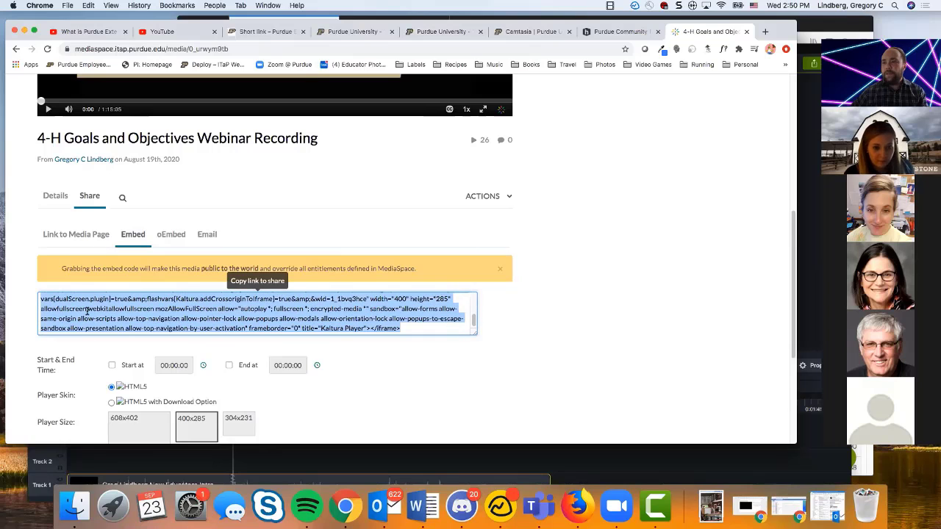
pyautogui.scroll(2, 343, 285)
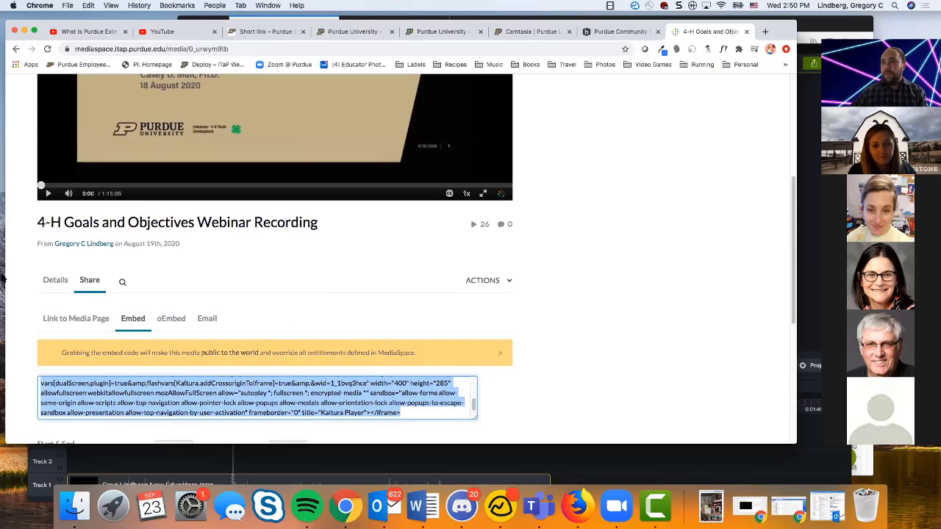